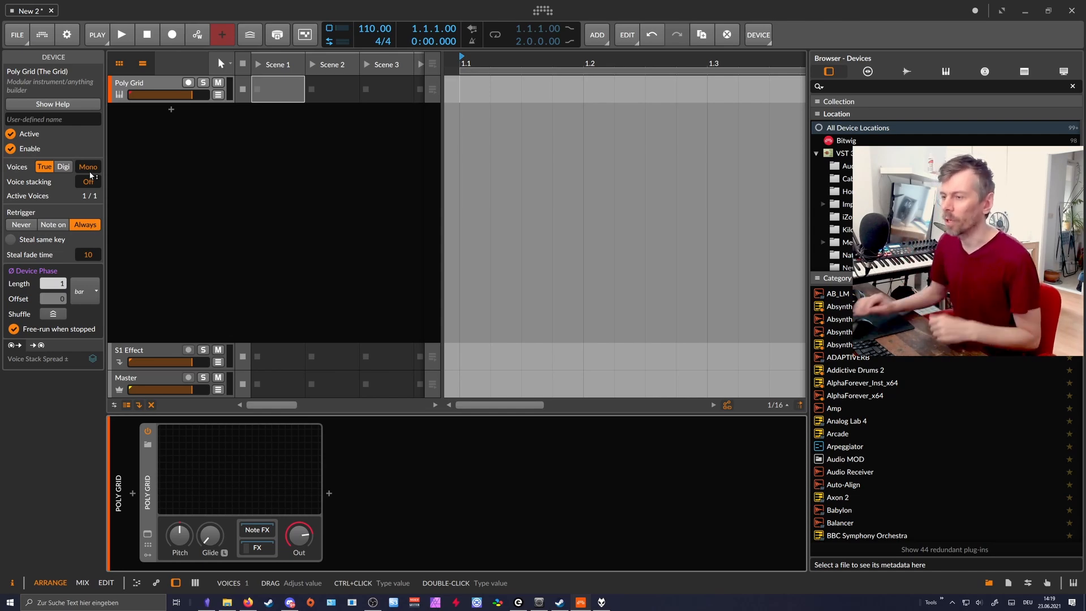
# Open the Poly Grid's patch editor and add a Gates sequencer and an AD envelope to its right
pyautogui.doubleClick(201, 451)
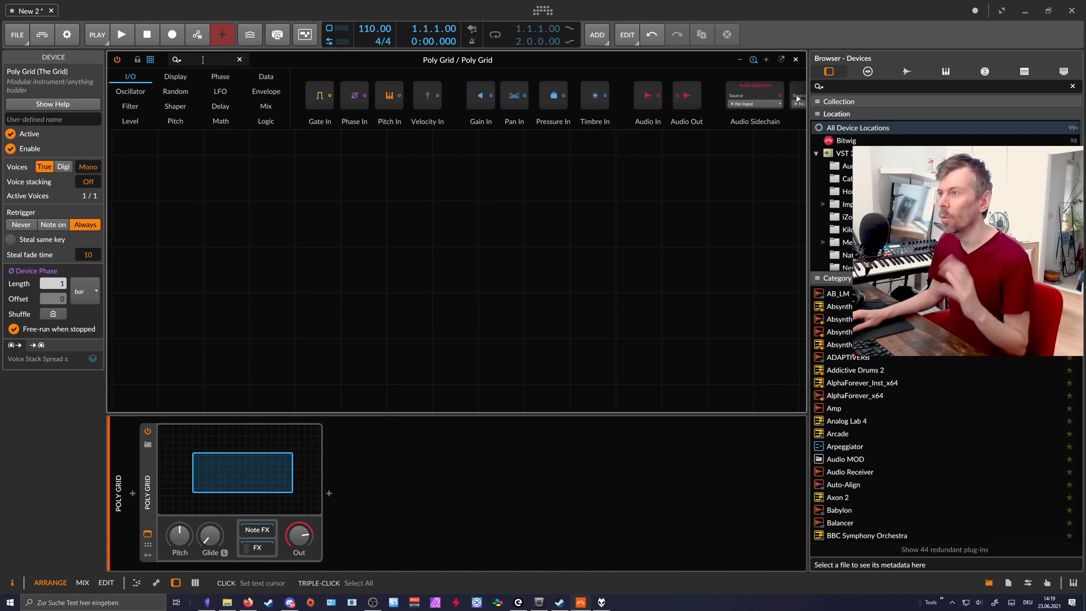
pyautogui.write('gate')
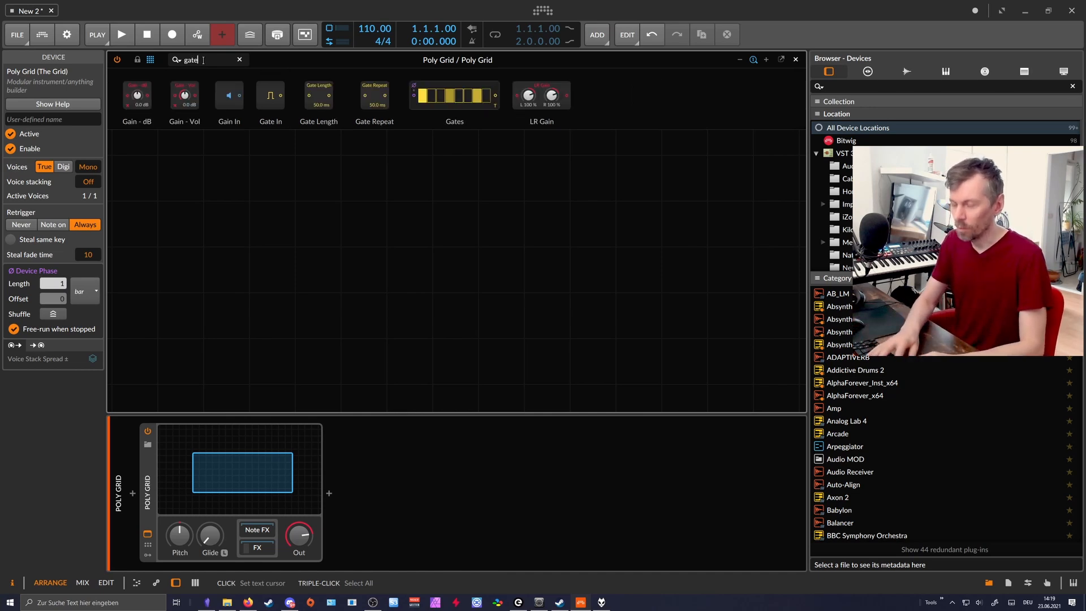
pyautogui.moveTo(318, 96); pyautogui.dragTo(259, 218)
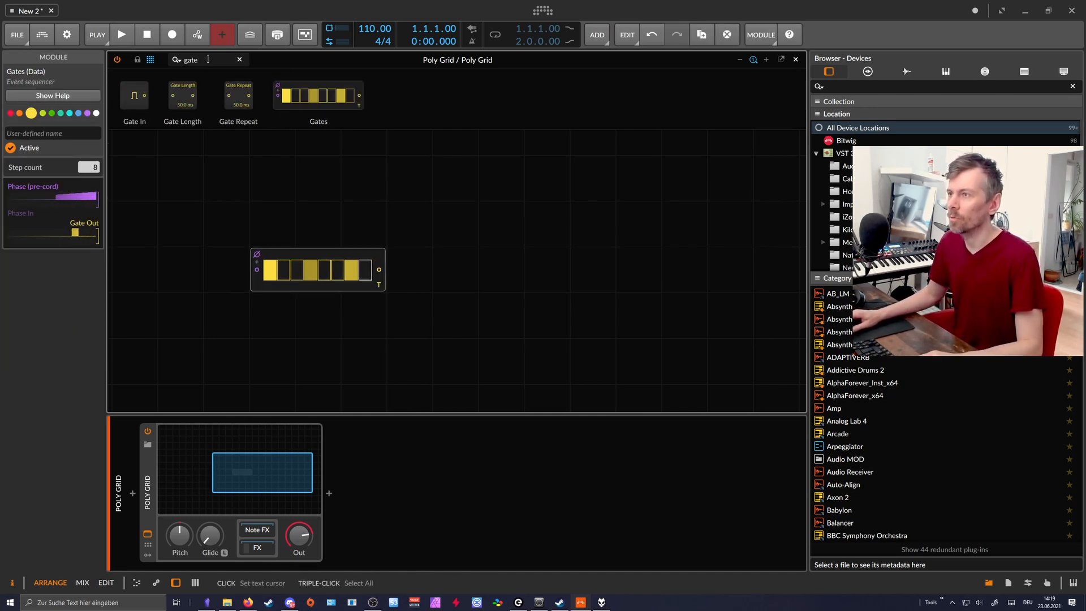
pyautogui.write('ad')
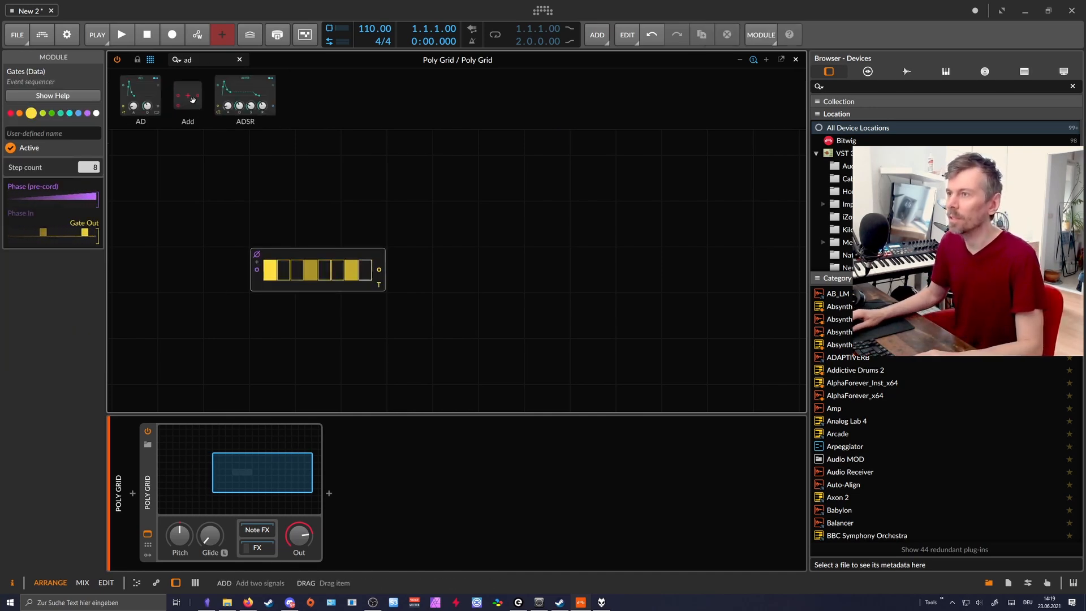
pyautogui.press('Return')
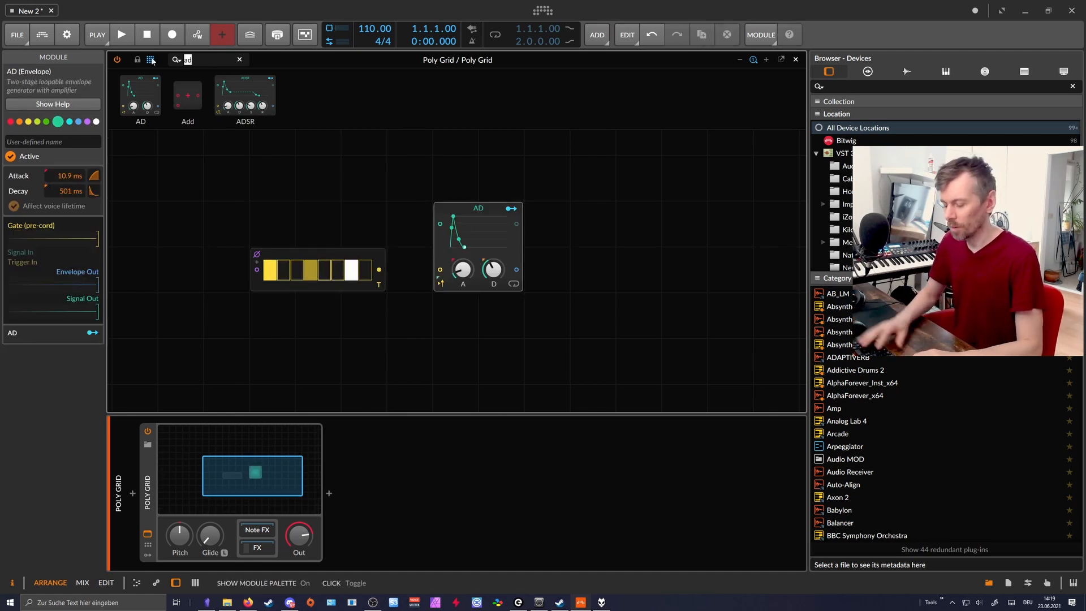
# Add a Sine oscillator above the Gates sequencer and move the AD envelope directly against it
pyautogui.write('sine')
pyautogui.moveTo(207, 138); pyautogui.dragTo(276, 297)
pyautogui.moveTo(334, 165); pyautogui.dragTo(334, 213)
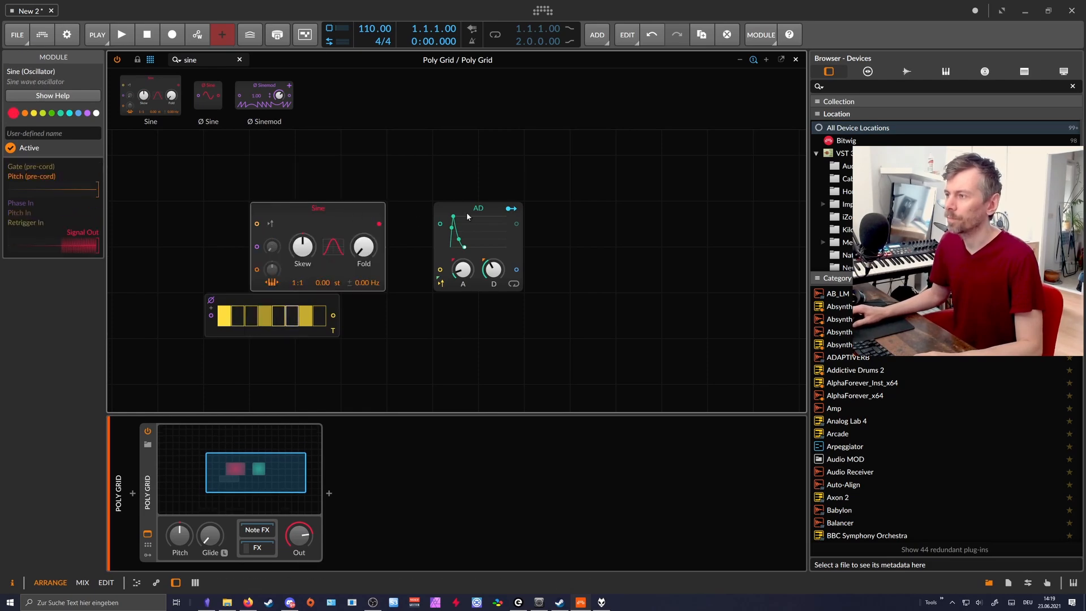
pyautogui.moveTo(481, 209); pyautogui.dragTo(434, 210)
# Add an Audio Out module directly after the AD envelope and set the envelope's decay to 406 ms
pyautogui.doubleClick(192, 58)
pyautogui.write('out')
pyautogui.moveTo(139, 96); pyautogui.dragTo(501, 224)
pyautogui.moveTo(448, 270); pyautogui.dragTo(447, 276)
# Add a Pitches sequencer directly in front of the Sine oscillator
pyautogui.doubleClick(202, 60)
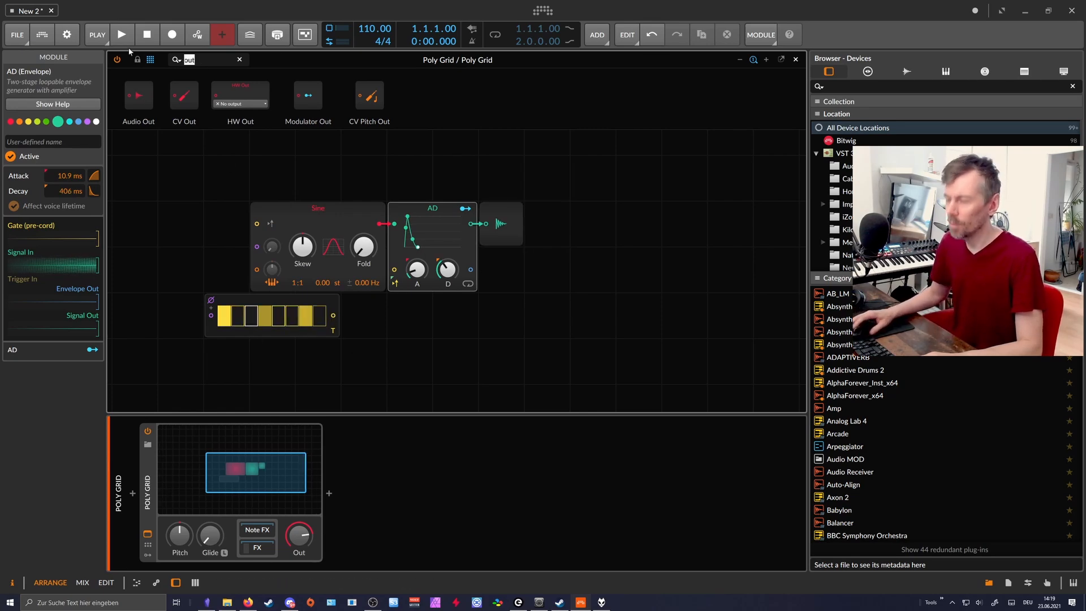
pyautogui.write('pitch')
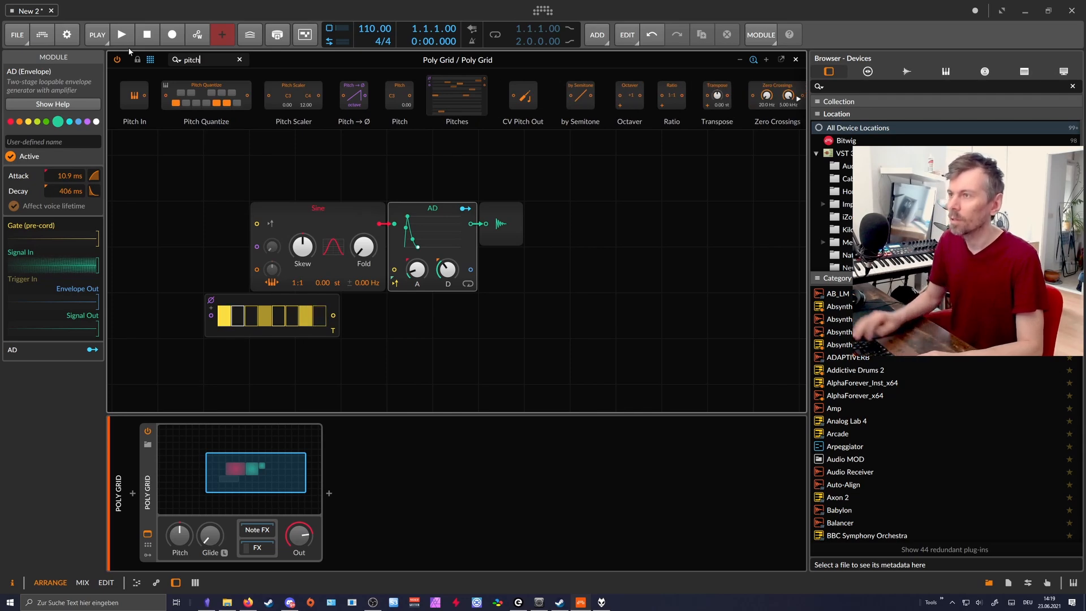
pyautogui.moveTo(455, 99); pyautogui.dragTo(163, 217)
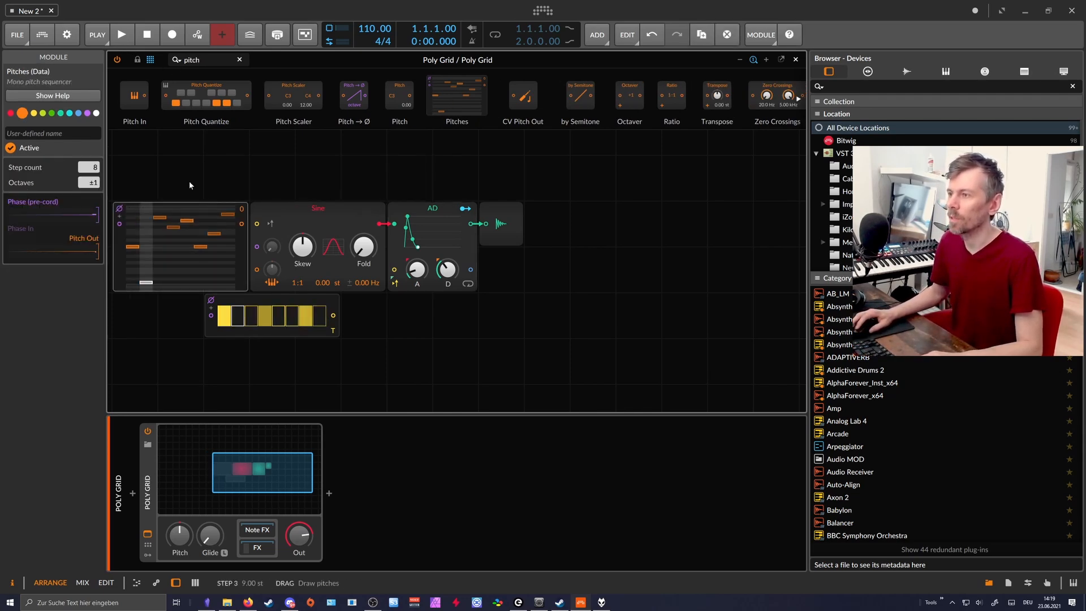
# Draw a melody across the Pitches sequencer's eight steps and move the module slightly away from the Sine oscillator
pyautogui.click(300, 253)
pyautogui.click(314, 261)
pyautogui.click(327, 277)
pyautogui.click(341, 261)
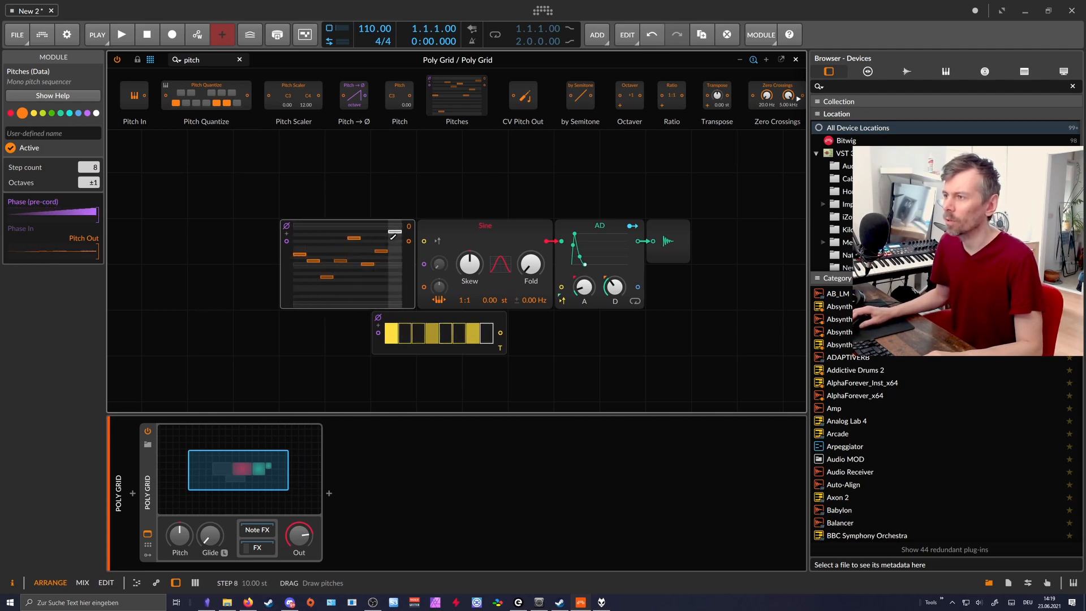
pyautogui.moveTo(410, 264); pyautogui.dragTo(363, 263)
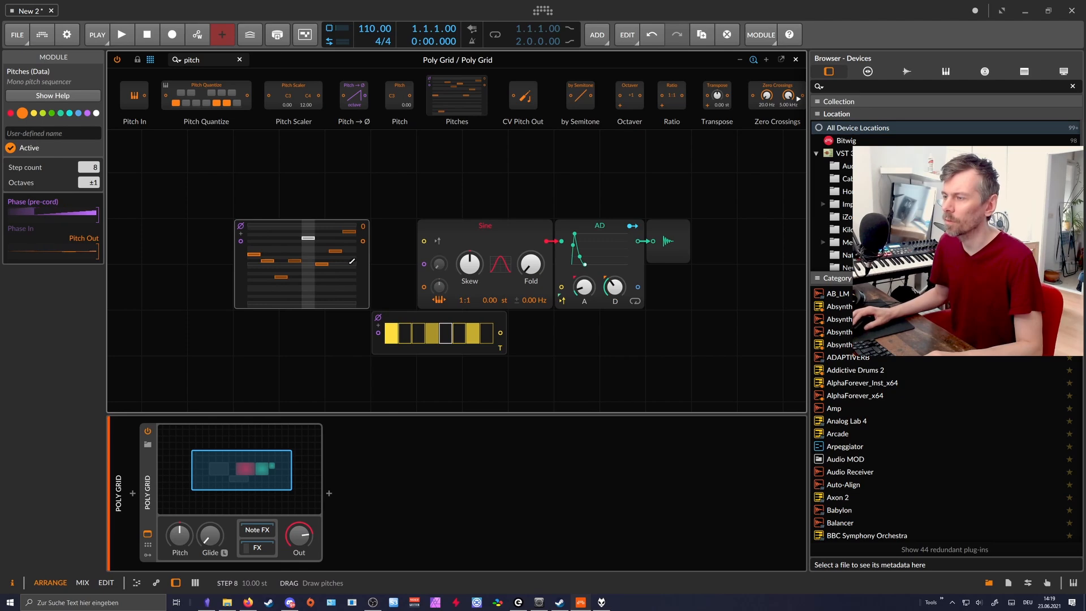
pyautogui.click(308, 283)
pyautogui.click(322, 270)
pyautogui.click(336, 255)
pyautogui.click(348, 246)
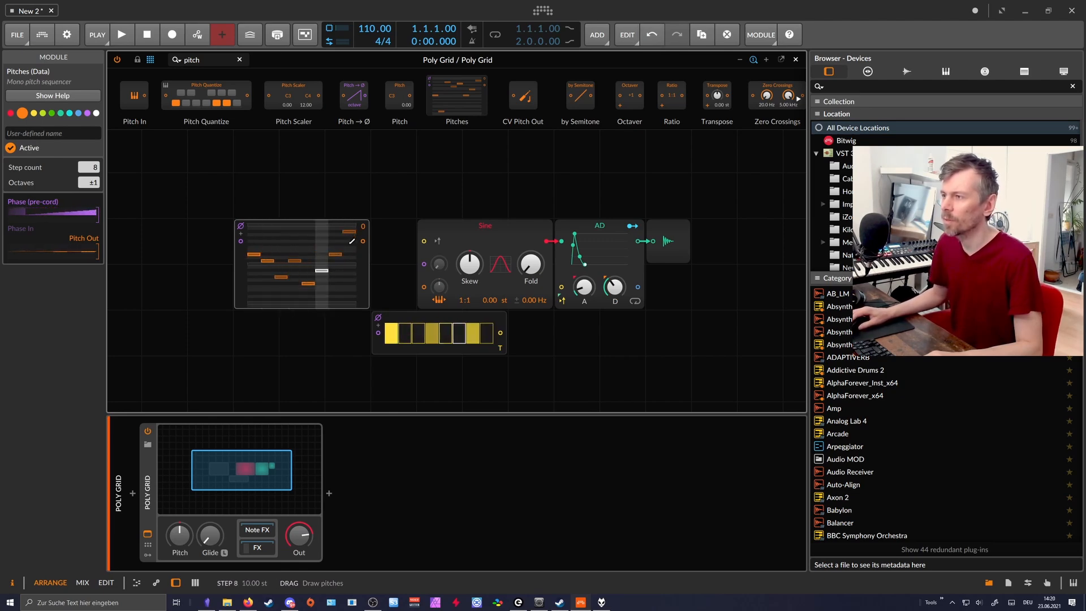
# Cable the Pitches output to the Sine's pitch input and the Gates output to the AD envelope's trigger input
pyautogui.moveTo(362, 241); pyautogui.dragTo(423, 287)
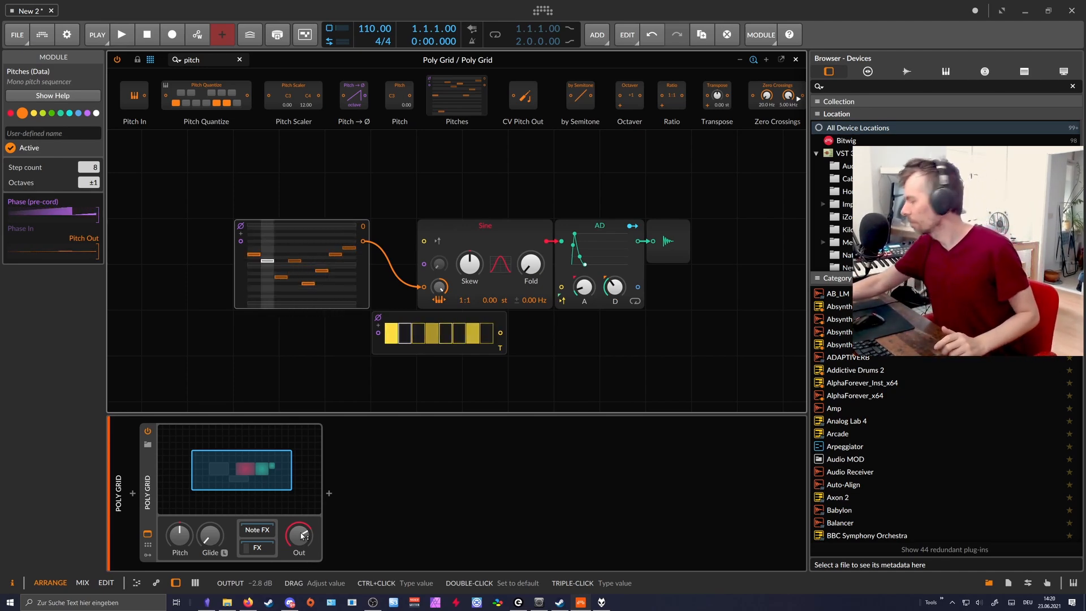
pyautogui.moveTo(501, 332); pyautogui.dragTo(561, 286)
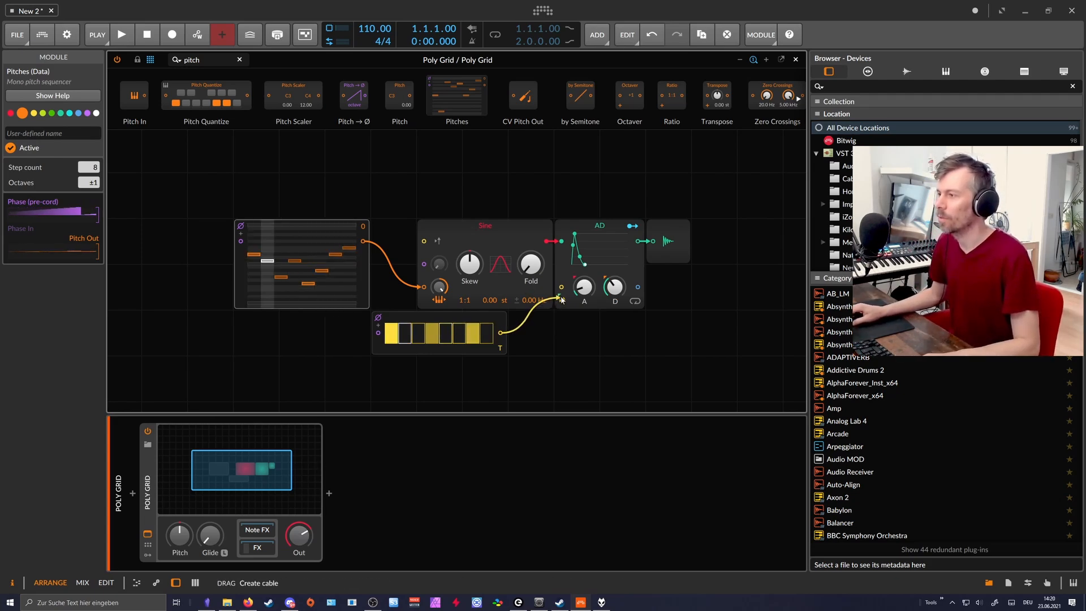
# Enable all eight steps in the Gates sequencer and arrange it under the Sine, with Pitches widened to meet the oscillator
pyautogui.click(406, 332)
pyautogui.moveTo(418, 331)
pyautogui.mouseDown()
pyautogui.moveTo(487, 332)
pyautogui.moveTo(457, 317)
pyautogui.moveTo(497, 317)
pyautogui.mouseUp()
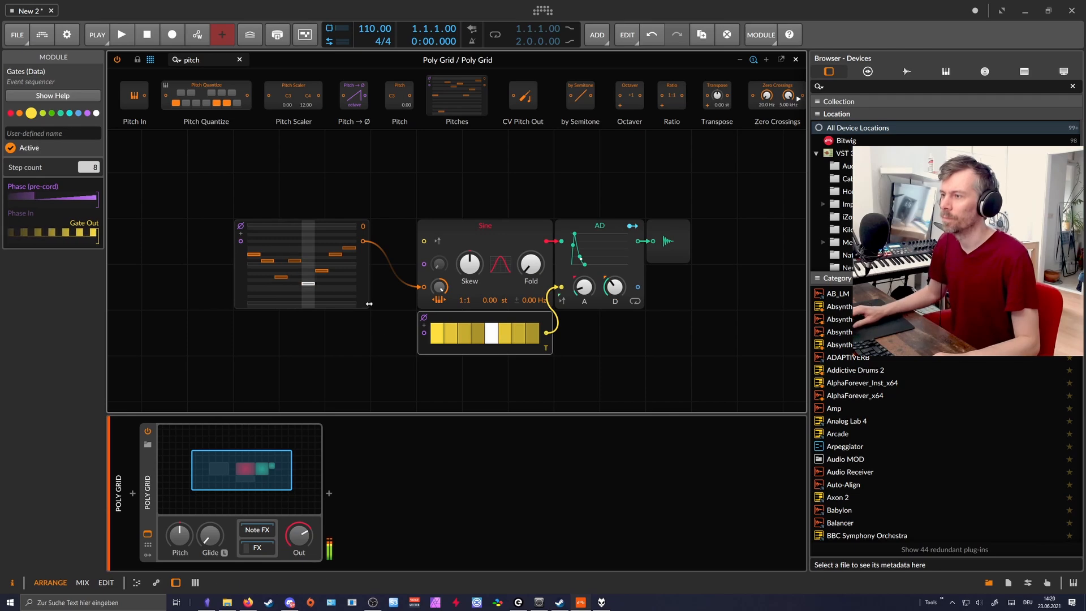
pyautogui.moveTo(370, 293); pyautogui.dragTo(415, 293)
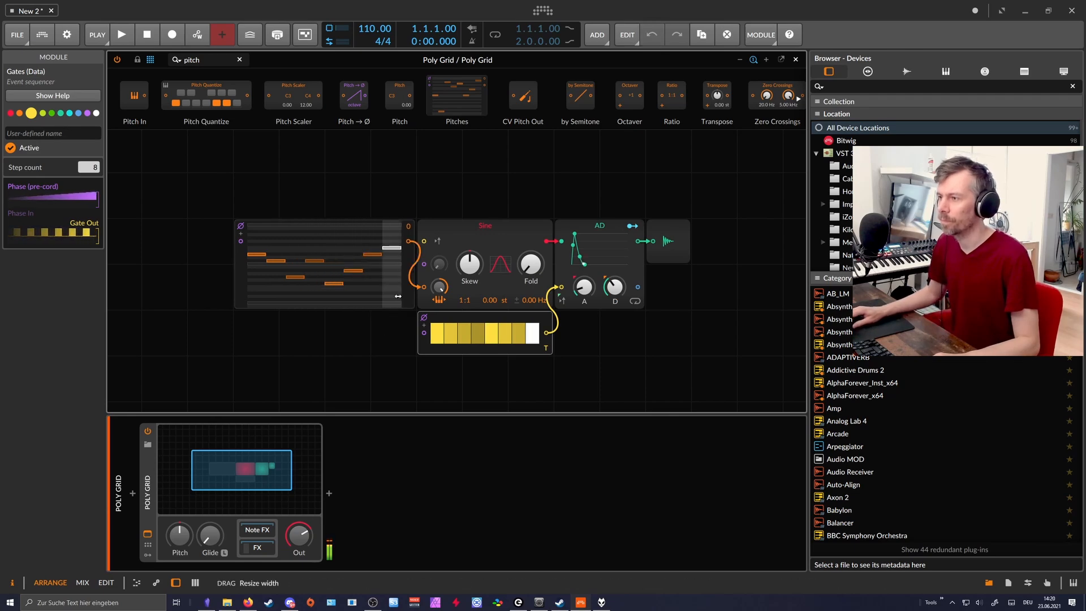
pyautogui.click(244, 298)
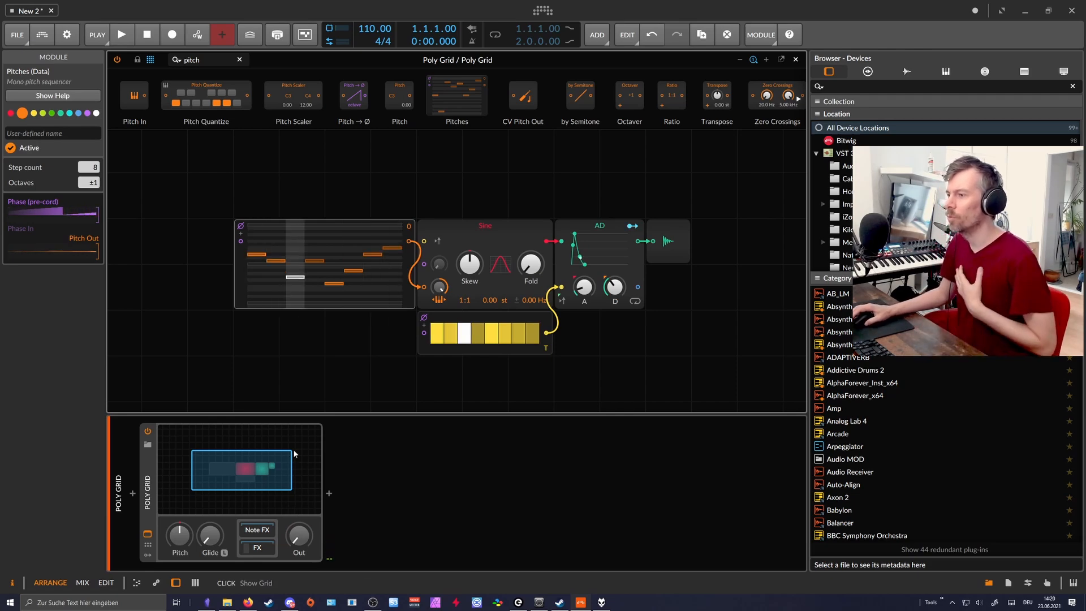
# Set the Poly Grid device to 2 voices and inspect the Sine and AD modules
pyautogui.click(164, 456)
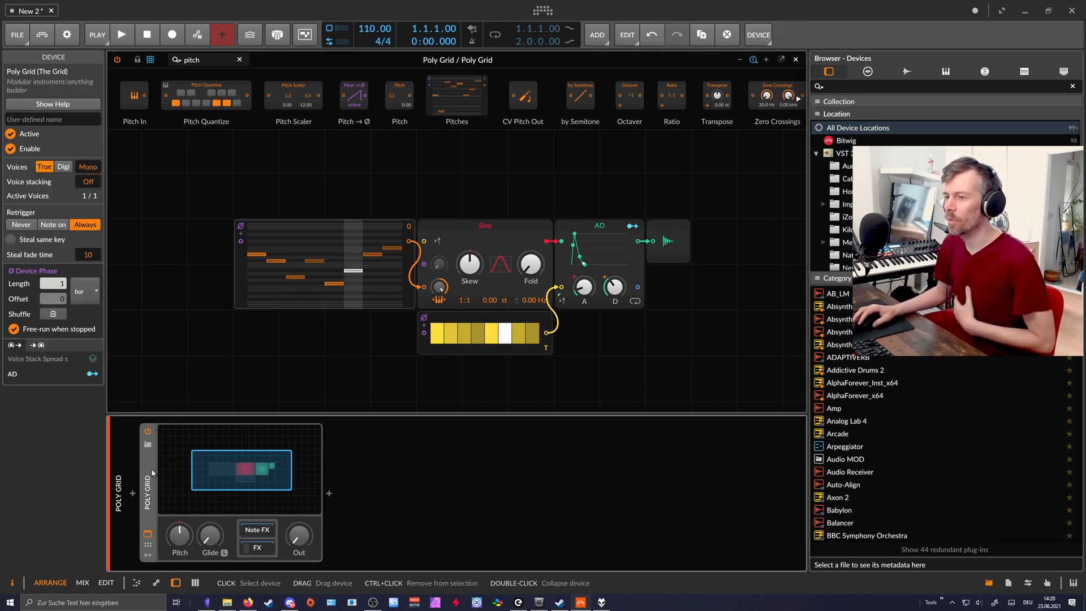
pyautogui.click(86, 167)
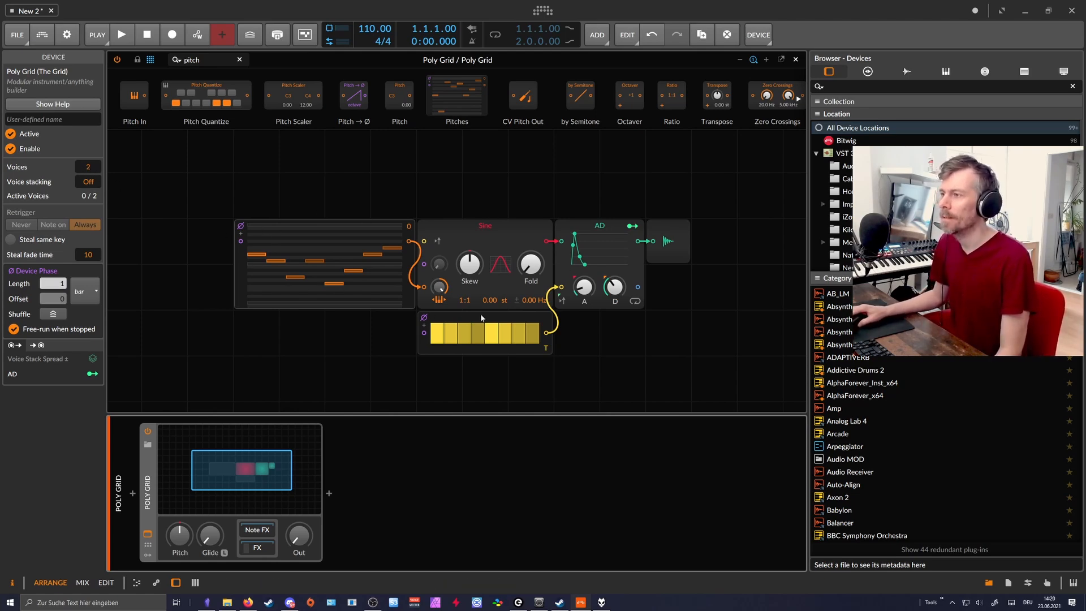
pyautogui.click(443, 242)
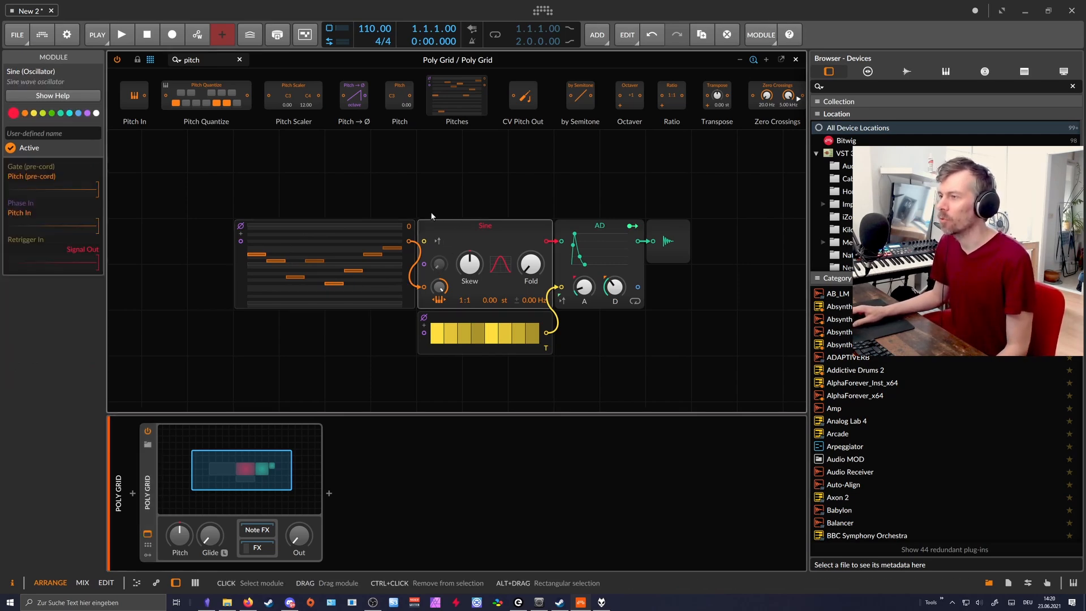
pyautogui.click(581, 221)
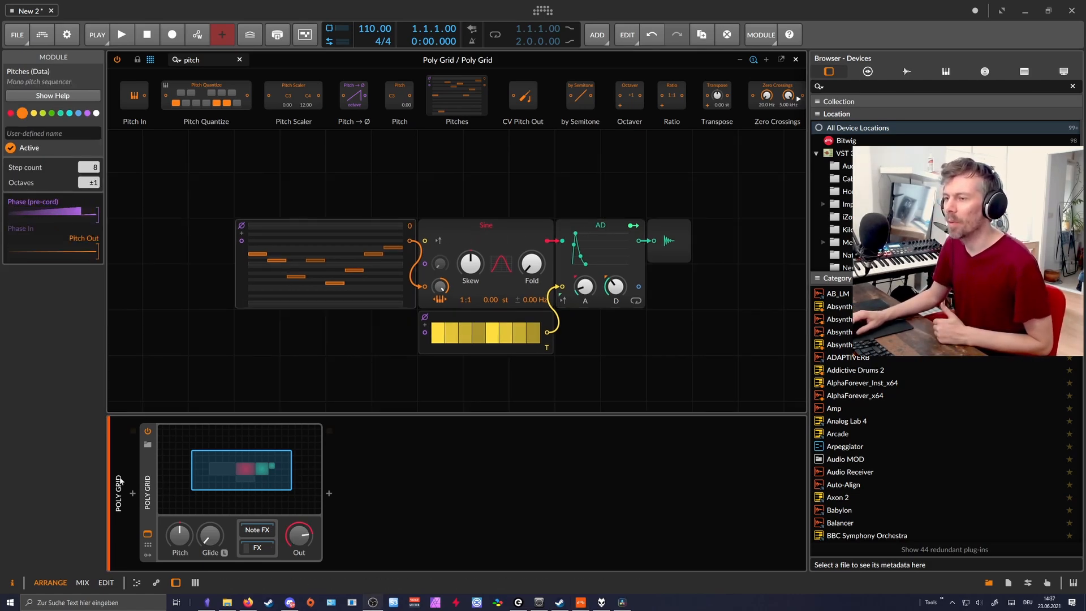
# Try AD decay times of 37.3 ms and 19.1 ms on the Poly Grid track, and settle on 255 ms
pyautogui.click(119, 480)
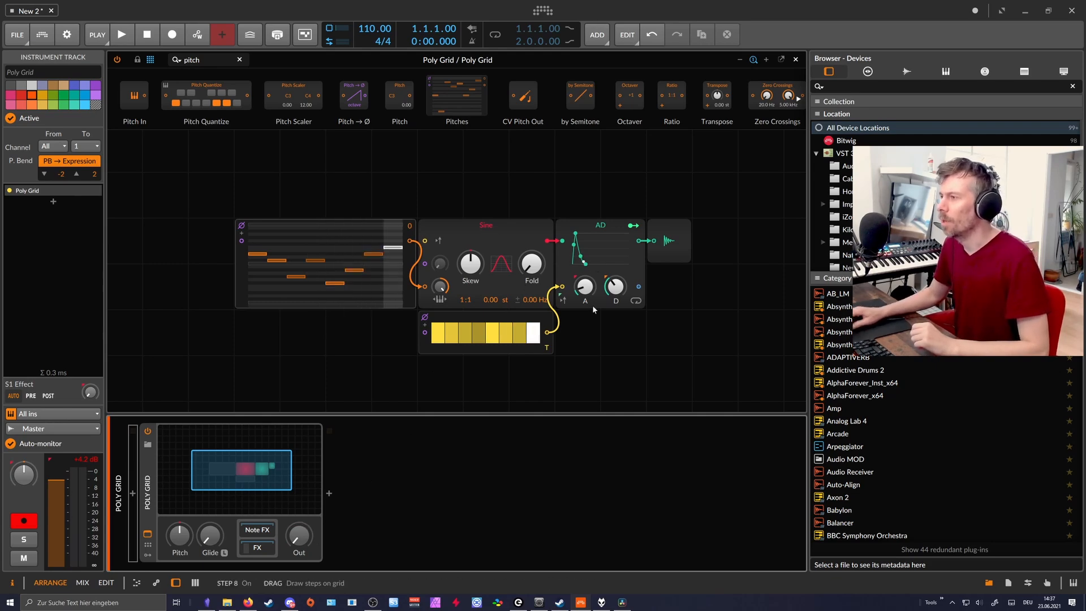
pyautogui.moveTo(615, 286)
pyautogui.mouseDown()
pyautogui.moveTo(616, 303)
pyautogui.moveTo(616, 283)
pyautogui.mouseUp()
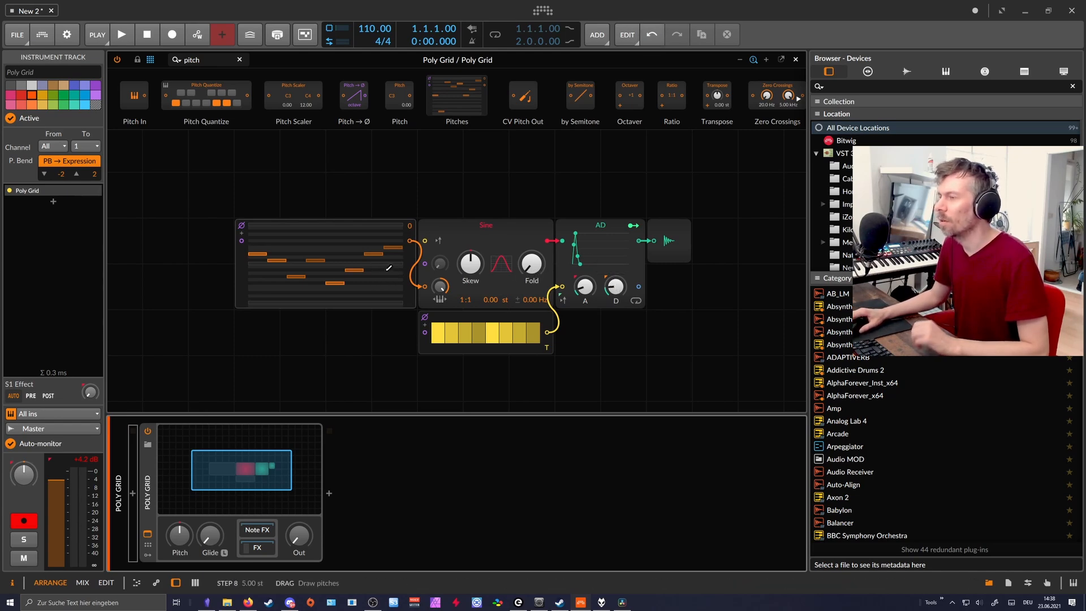
pyautogui.click(591, 229)
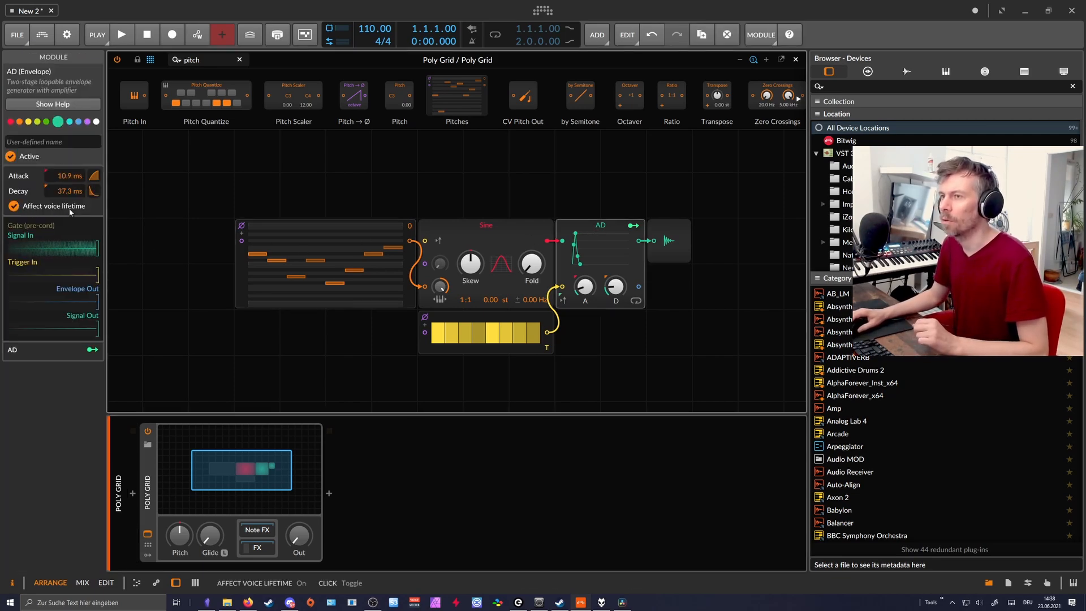
pyautogui.moveTo(62, 193); pyautogui.dragTo(62, 205)
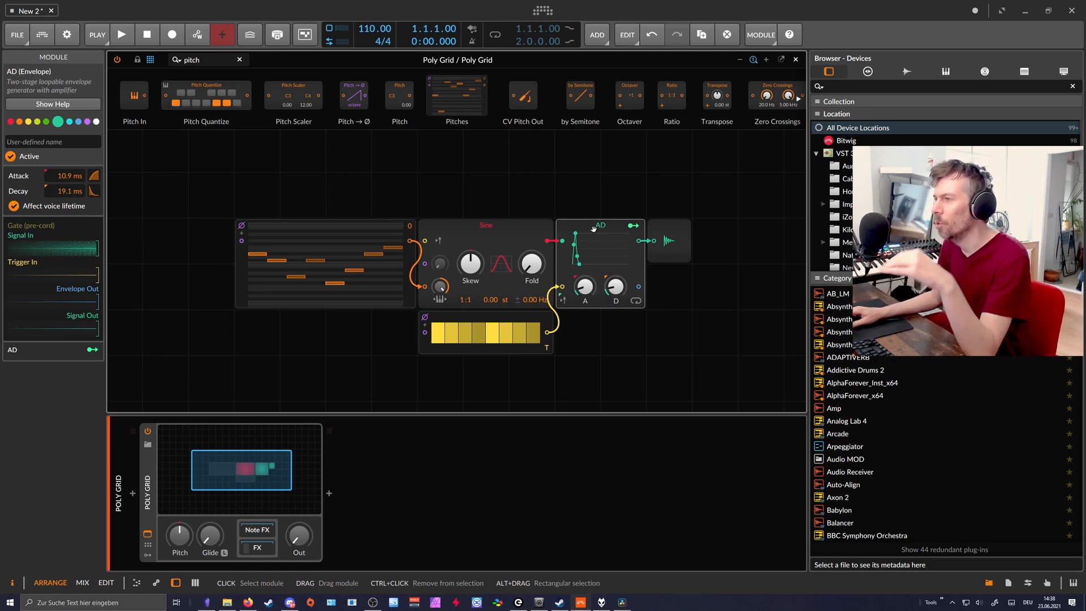
pyautogui.moveTo(616, 294); pyautogui.dragTo(616, 297)
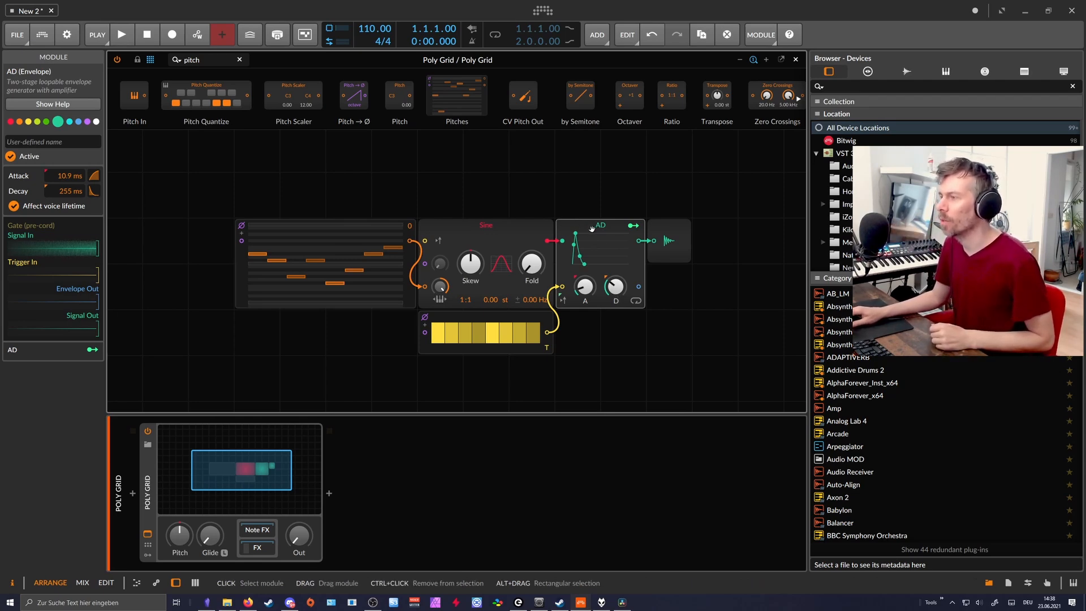
# Turn the Audio Out module's Affect voice lifetime option on and back off
pyautogui.click(670, 241)
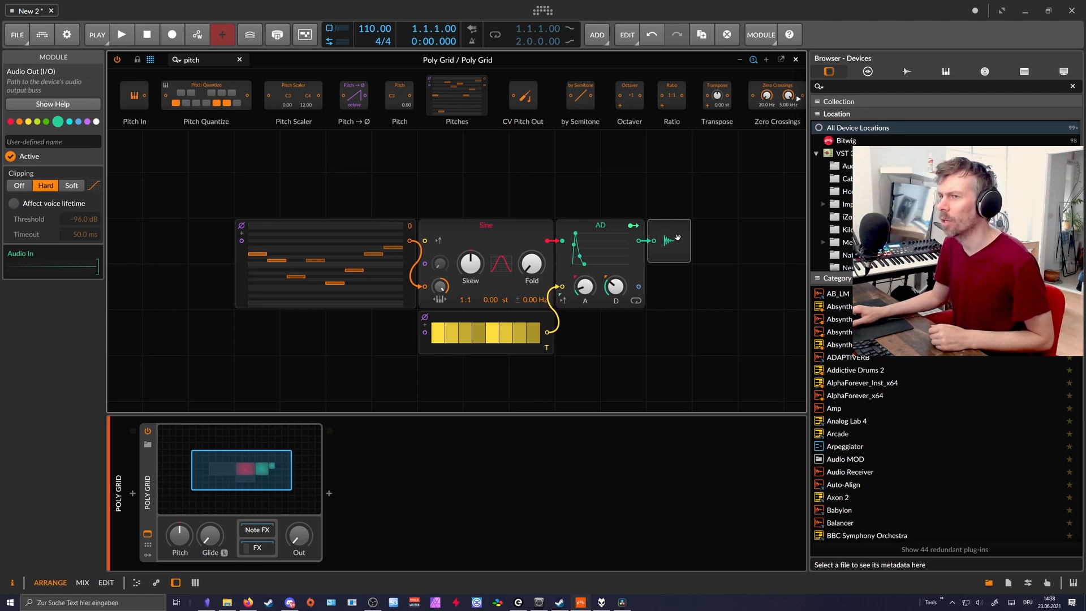
pyautogui.click(13, 204)
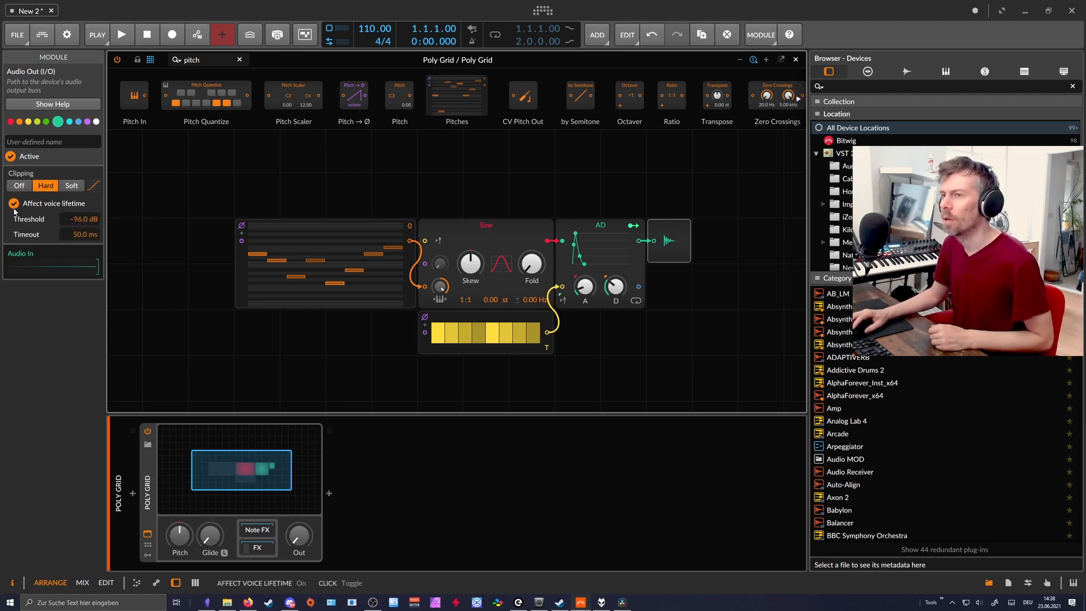
pyautogui.click(14, 207)
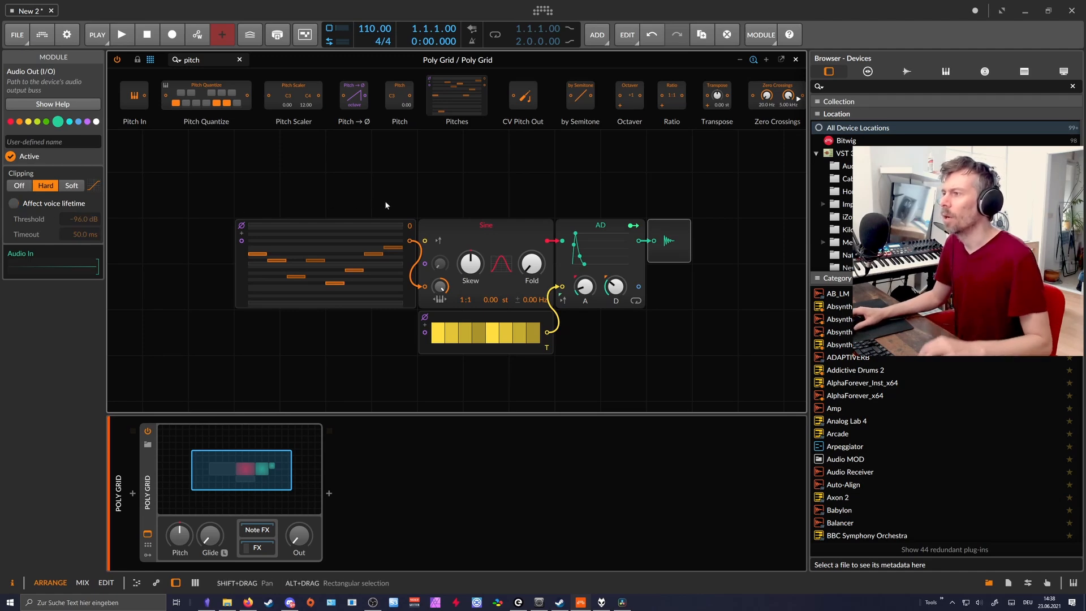
# Search the modules for "pitch" and add a Pitch In module below the Pitches sequencer
pyautogui.moveTo(449, 174)
pyautogui.mouseDown()
pyautogui.moveTo(425, 198)
pyautogui.moveTo(441, 170)
pyautogui.mouseUp()
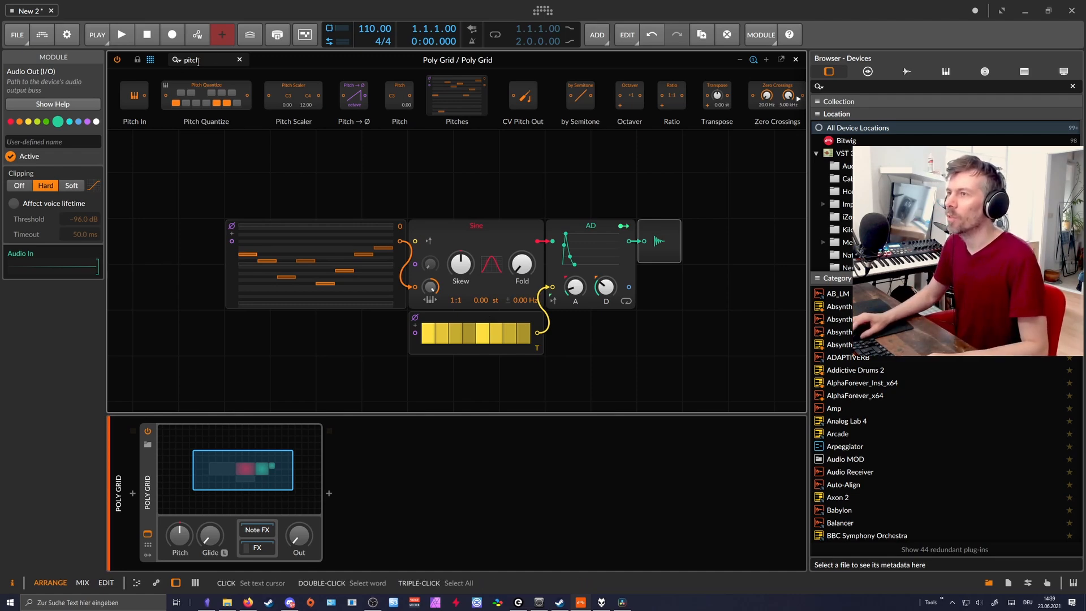
pyautogui.moveTo(207, 60); pyautogui.dragTo(143, 62)
pyautogui.press('BackSpace')
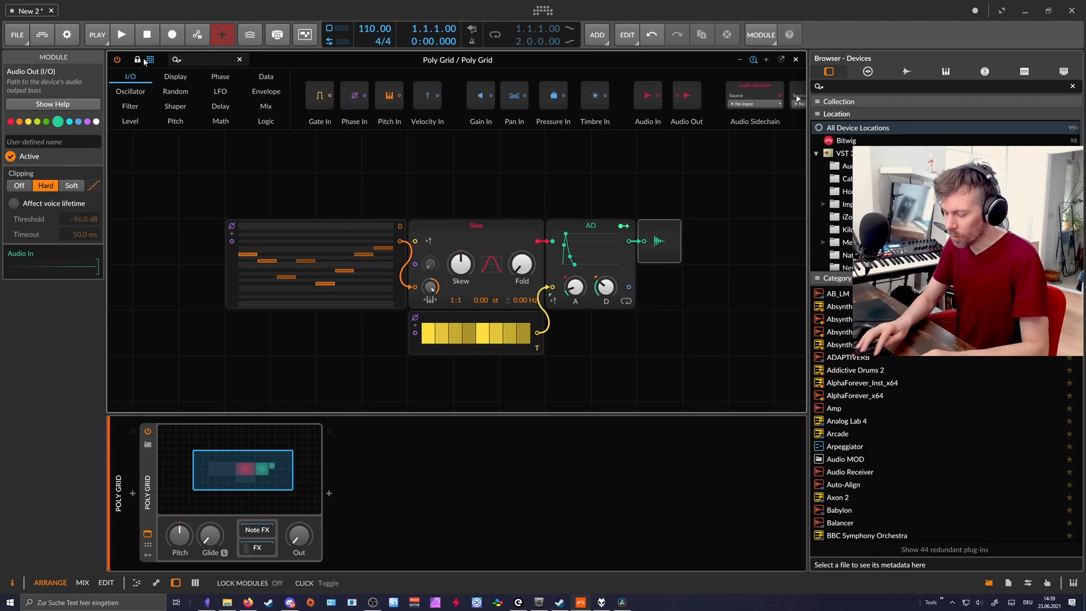
pyautogui.write('pitch')
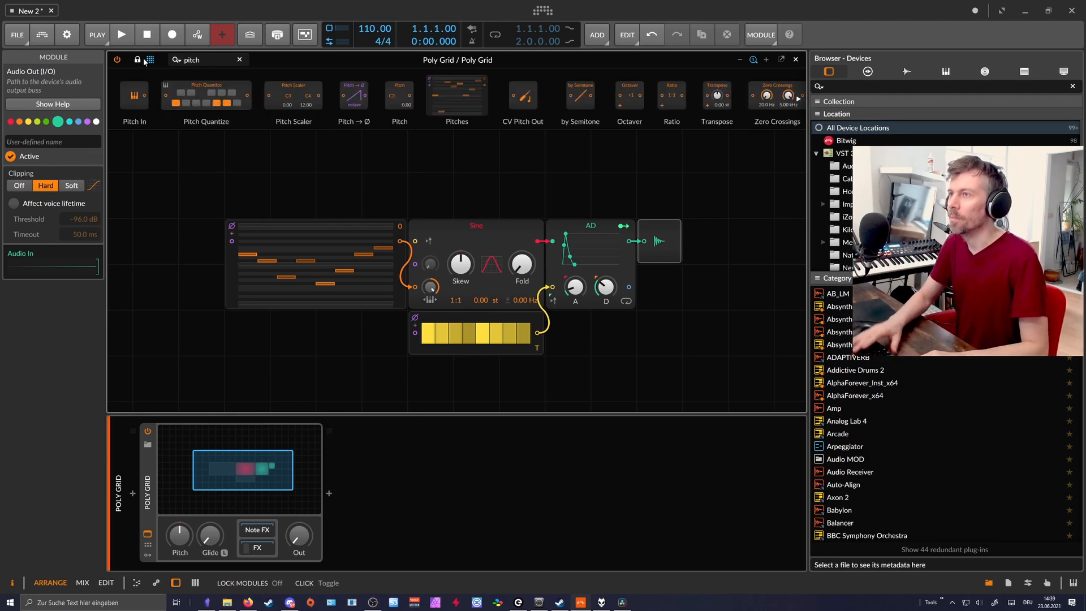
pyautogui.moveTo(134, 96); pyautogui.dragTo(248, 379)
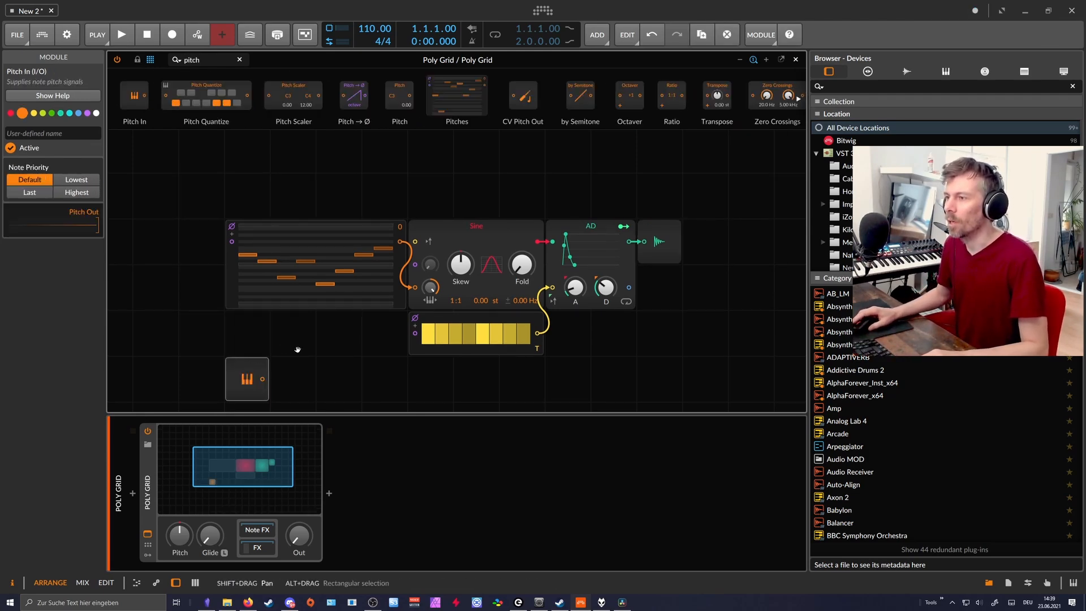
pyautogui.moveTo(298, 350); pyautogui.dragTo(292, 318)
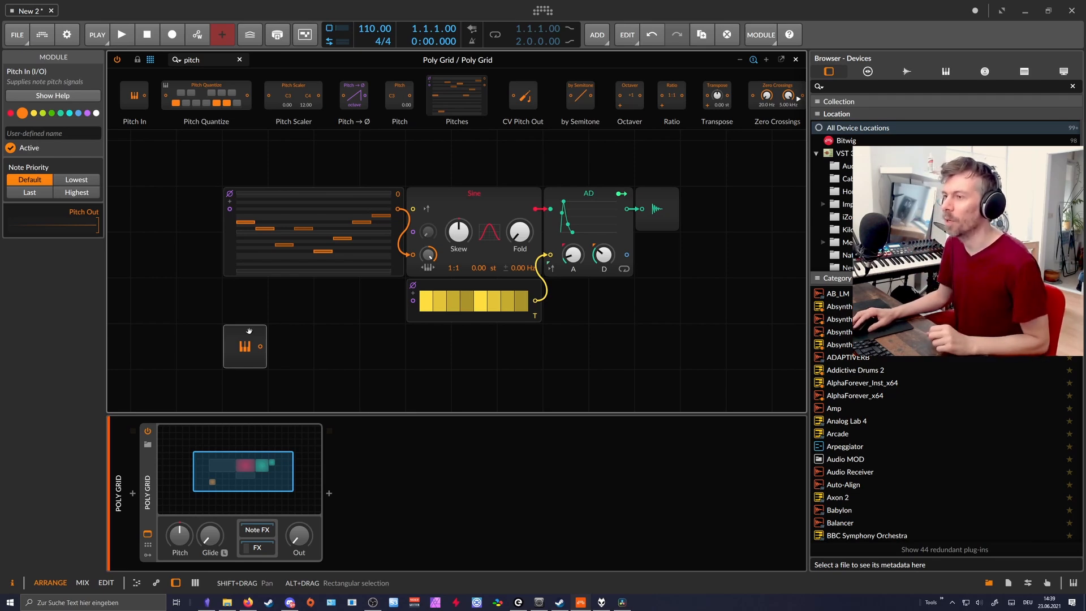
# Search the modules for "sele", add a Select module beside Pitch In, and connect Pitch In to its select input
pyautogui.moveTo(207, 60); pyautogui.dragTo(136, 61)
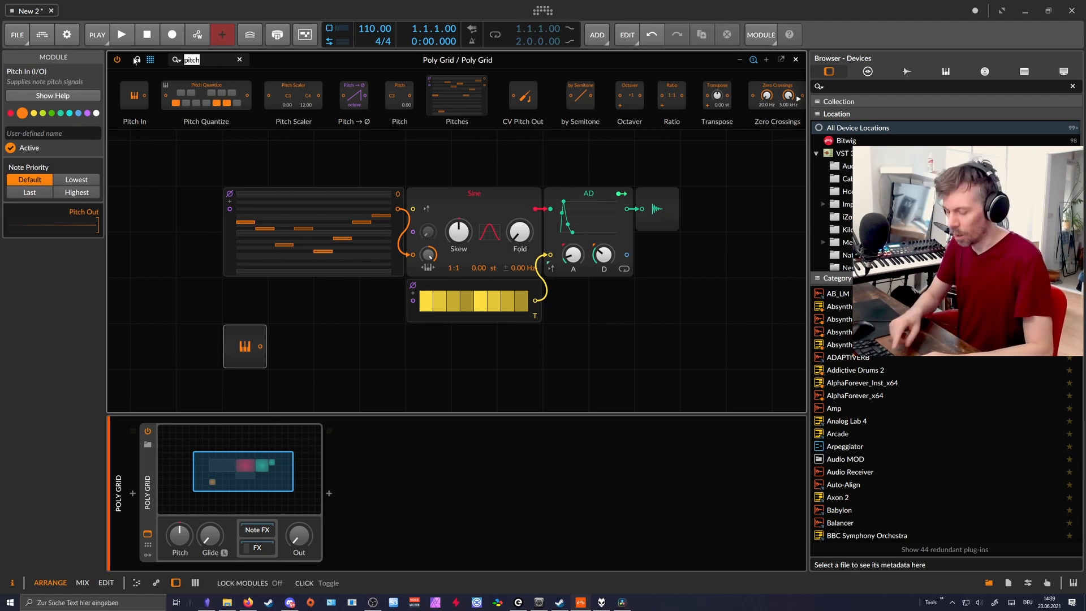
pyautogui.press('BackSpace')
pyautogui.click(136, 60)
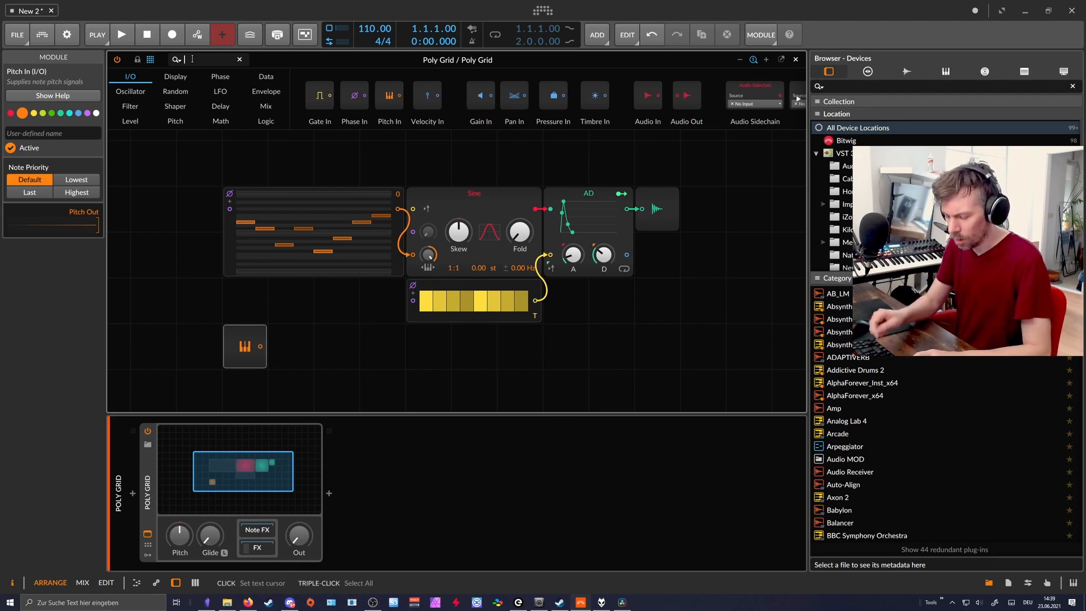
pyautogui.write('sele')
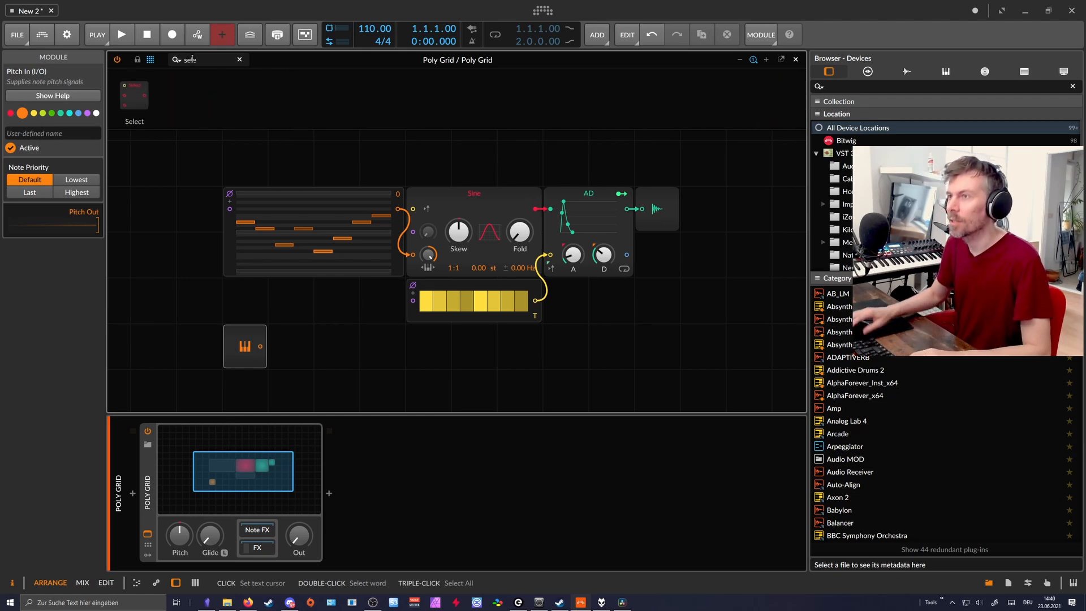
pyautogui.moveTo(136, 99); pyautogui.dragTo(330, 340)
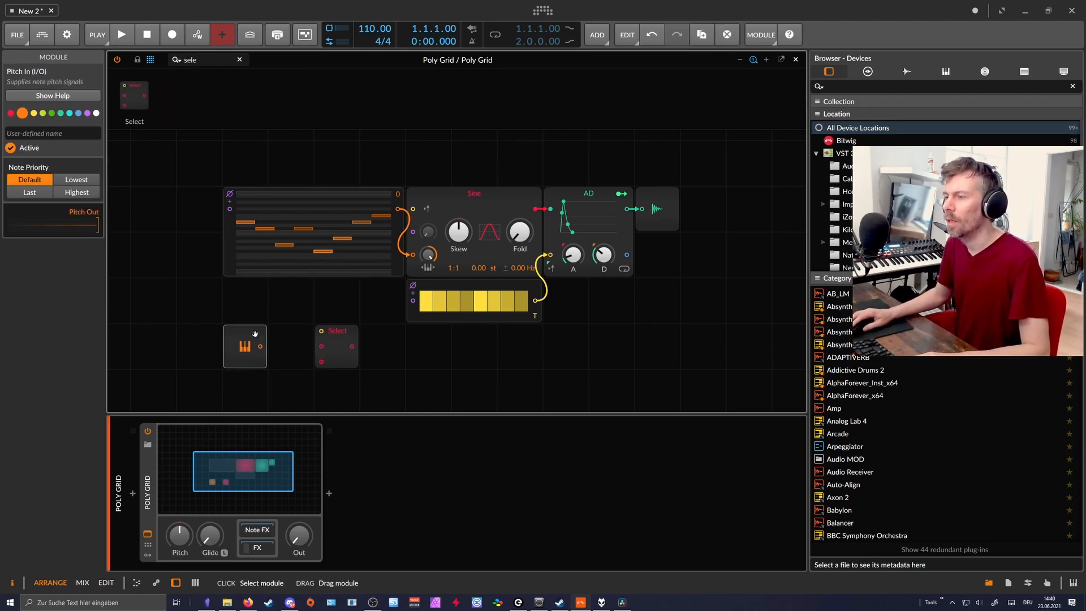
pyautogui.moveTo(260, 346); pyautogui.dragTo(343, 343)
pyautogui.click(341, 346)
# Search the modules for "phase" and add a Phase In module directly below Pitch In
pyautogui.scroll(-1, 335, 351)
pyautogui.moveTo(198, 63); pyautogui.dragTo(151, 61)
pyautogui.write('phase')
pyautogui.moveTo(266, 109); pyautogui.dragTo(245, 346)
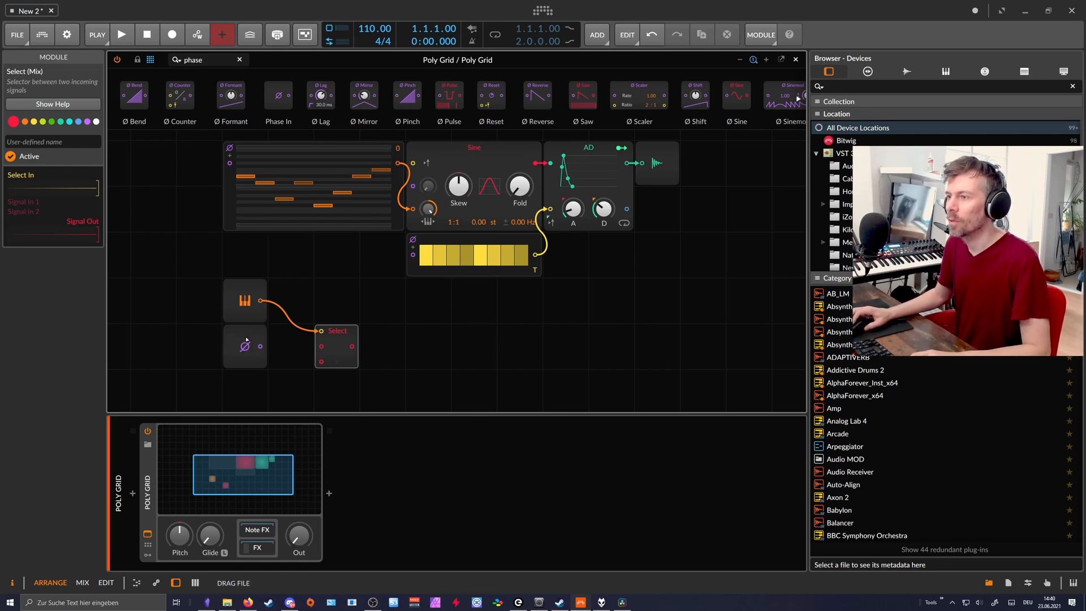
# Search the modules for "rev", add a phase Reverse module fed by Phase In, and place it below the Select module's row
pyautogui.doubleClick(216, 60)
pyautogui.write('rev')
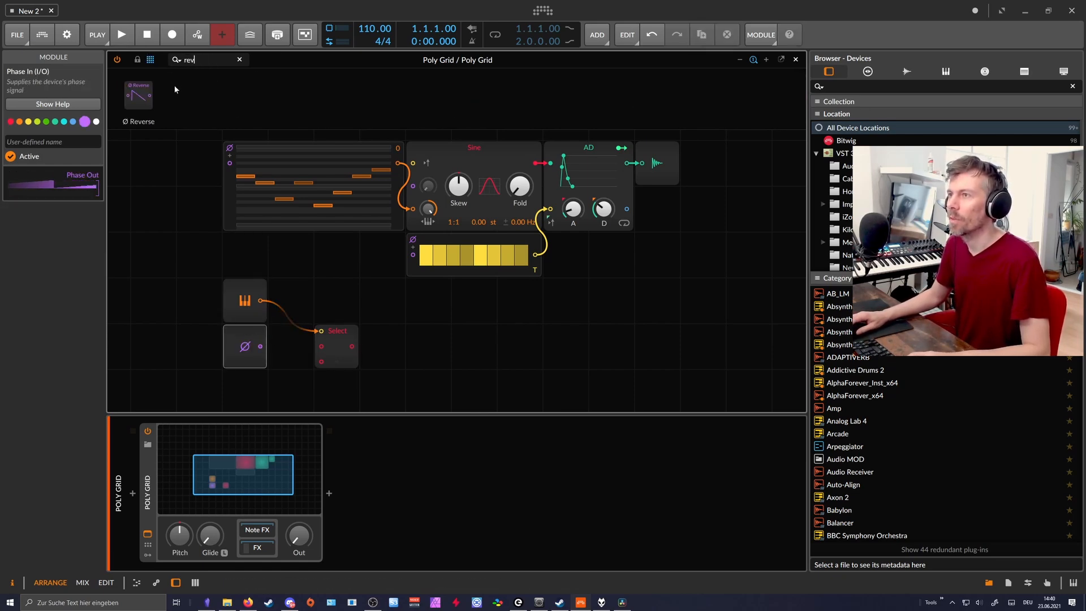
pyautogui.moveTo(260, 346); pyautogui.dragTo(261, 347)
pyautogui.scroll(-2, 287, 311)
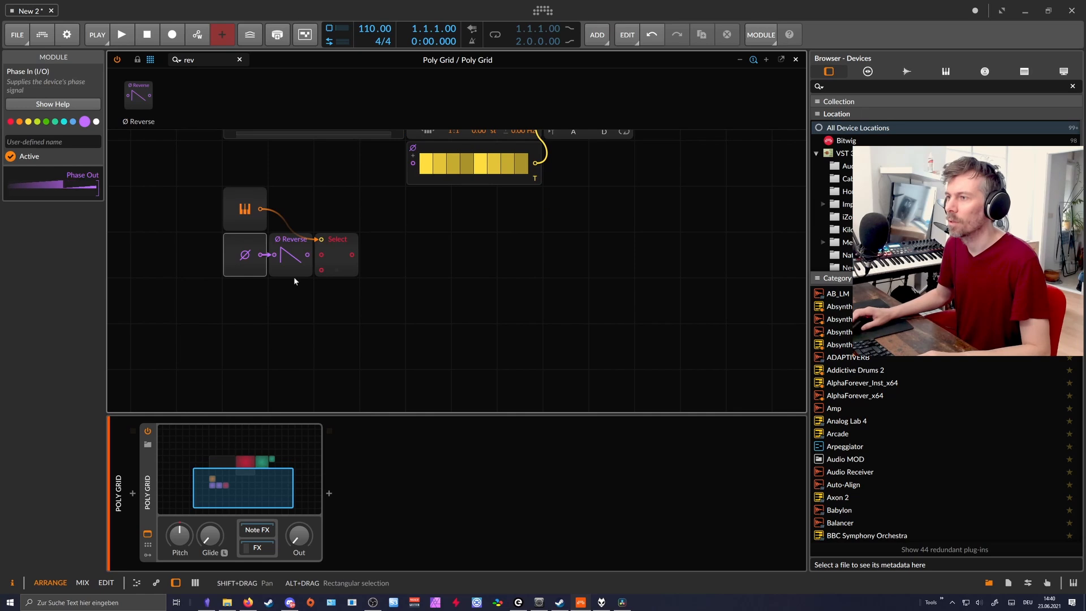
pyautogui.moveTo(291, 246); pyautogui.dragTo(290, 290)
# Connect Phase In to Select's Signal In 1 and the Reverse module's output to Signal In 2
pyautogui.moveTo(260, 254); pyautogui.dragTo(321, 255)
pyautogui.moveTo(307, 300); pyautogui.dragTo(321, 270)
pyautogui.click(345, 266)
pyautogui.scroll(1, 327, 287)
pyautogui.moveTo(385, 347); pyautogui.dragTo(251, 307)
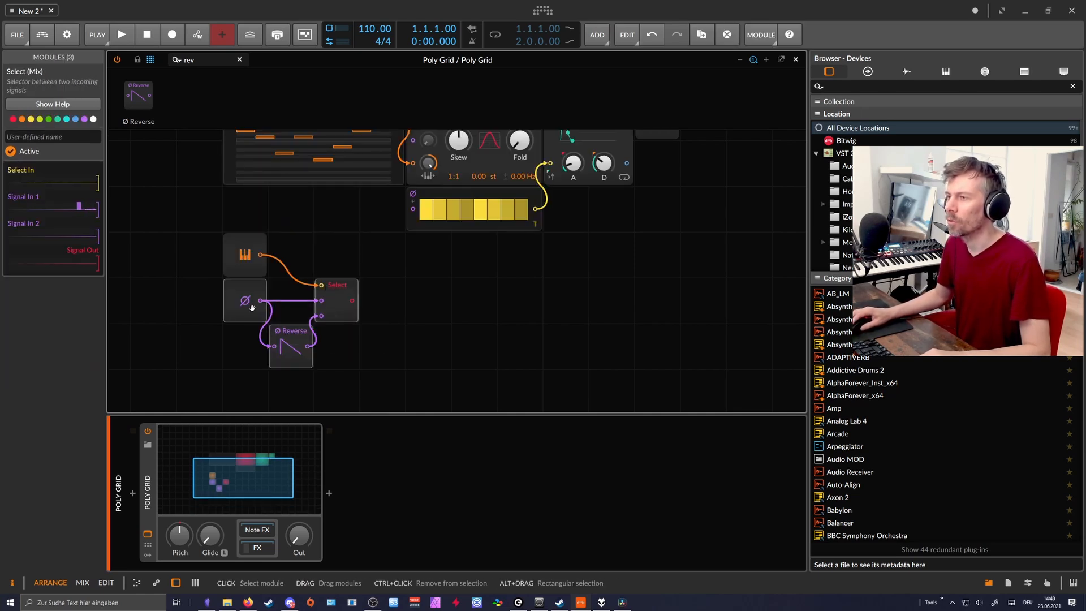
# Inspect the signals of the Phase In, Reverse and Select modules one after another
pyautogui.scroll(1, 289, 308)
pyautogui.scroll(-2, 291, 309)
pyautogui.click(248, 250)
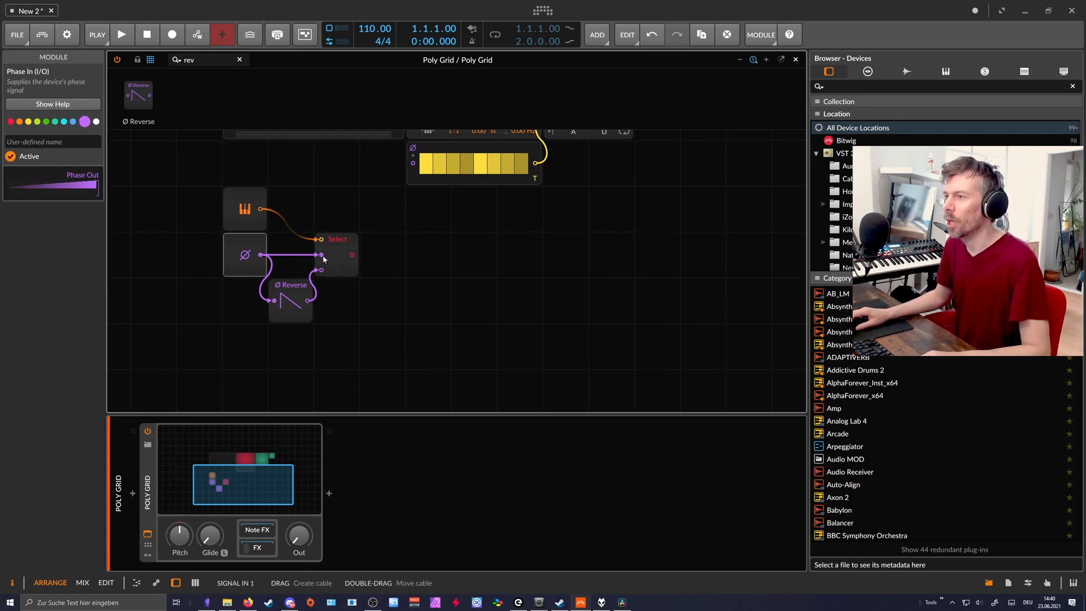
pyautogui.click(293, 294)
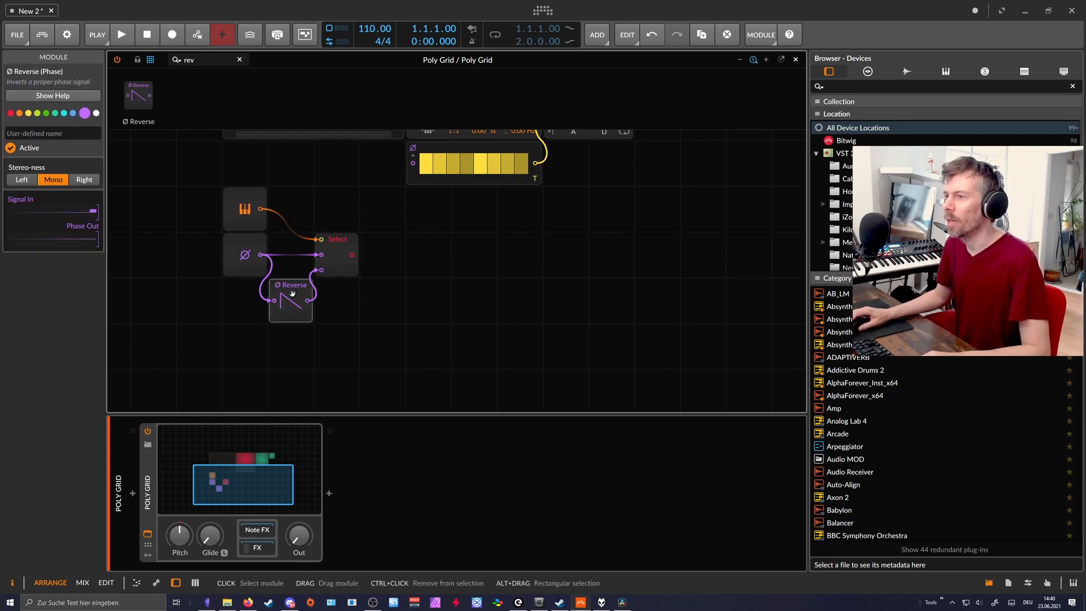
pyautogui.scroll(1, 323, 270)
pyautogui.click(326, 283)
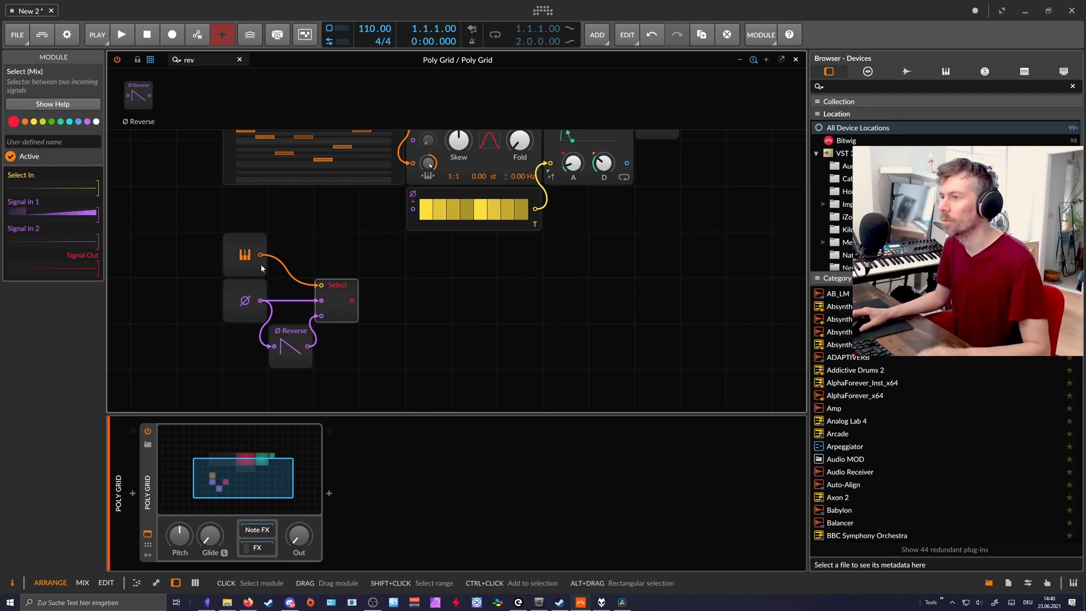
# Connect the Select module's output to the phase input of the Pitches sequencer
pyautogui.scroll(3, 360, 304)
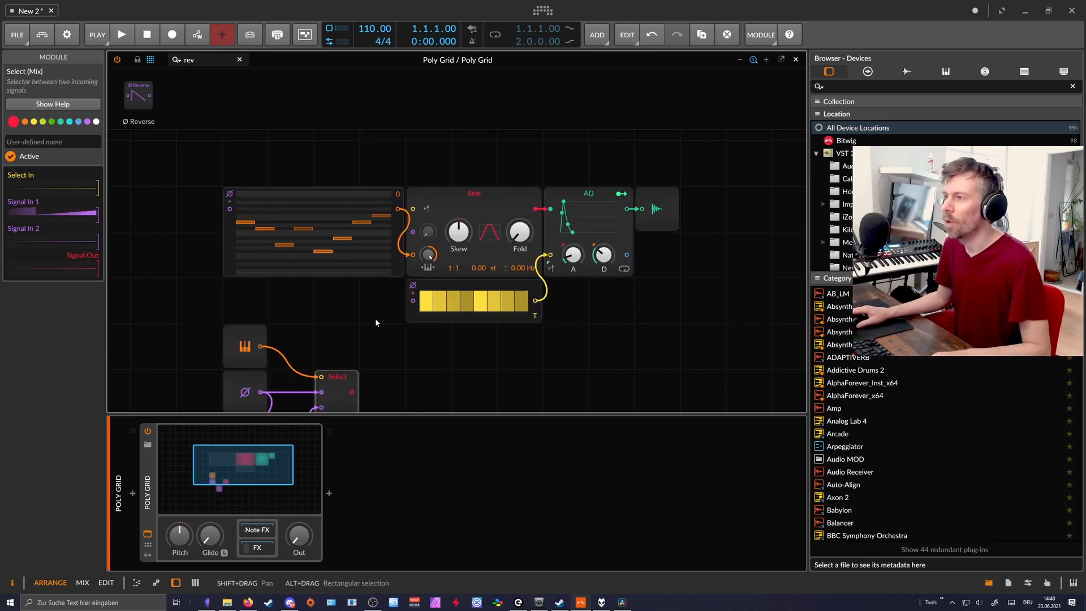
pyautogui.moveTo(352, 376); pyautogui.dragTo(231, 210)
pyautogui.scroll(-3, 290, 268)
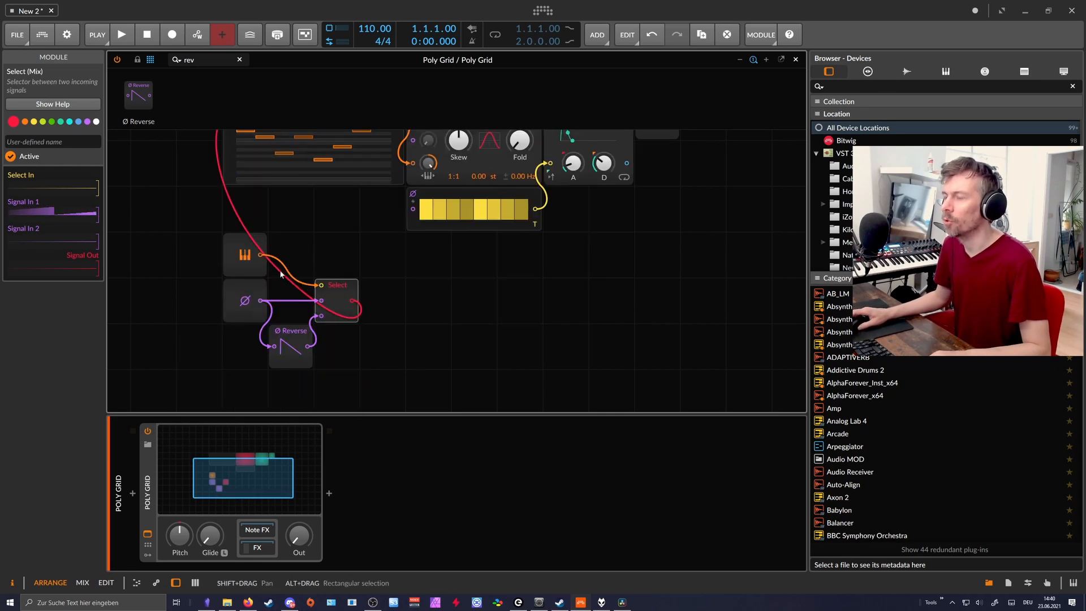
pyautogui.scroll(2, 277, 283)
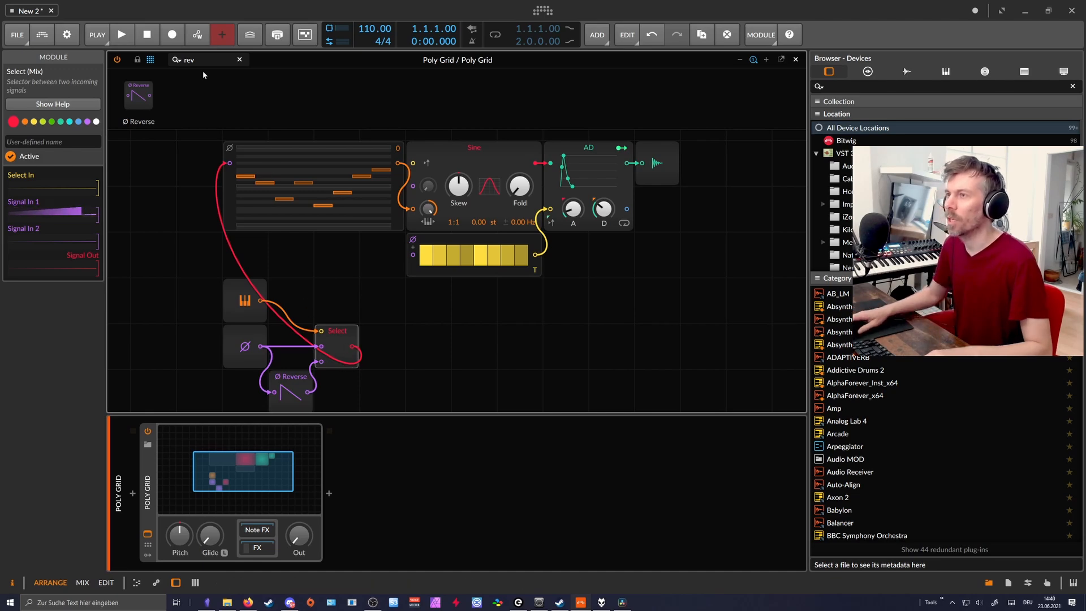
# Search the modules for "vol" and insert a Gain - Vol module between Pitch In and Select
pyautogui.moveTo(203, 59); pyautogui.dragTo(131, 55)
pyautogui.write('va')
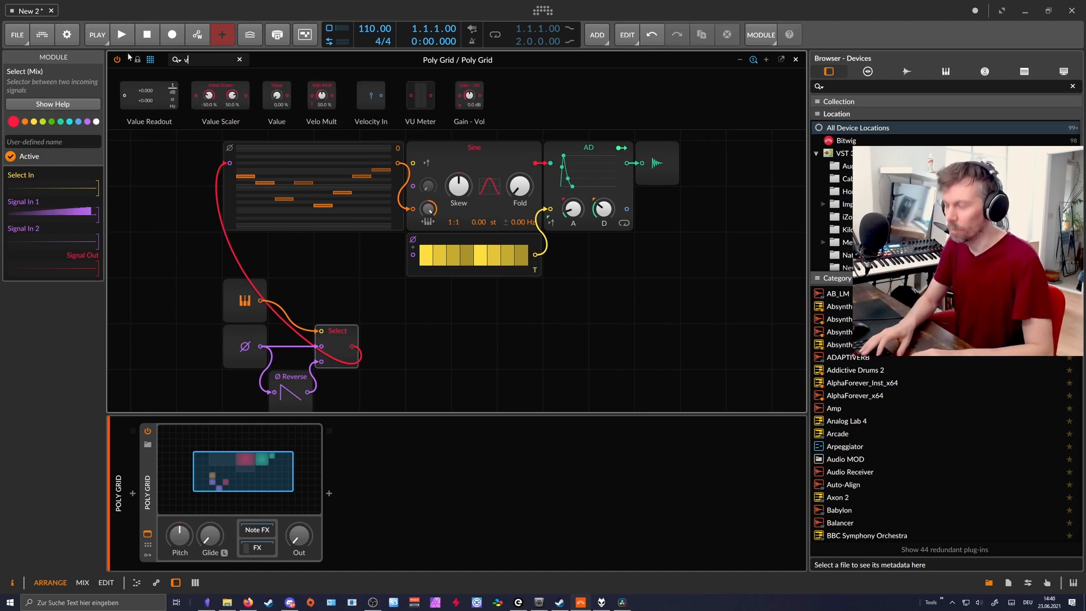
pyautogui.press('BackSpace')
pyautogui.write('o')
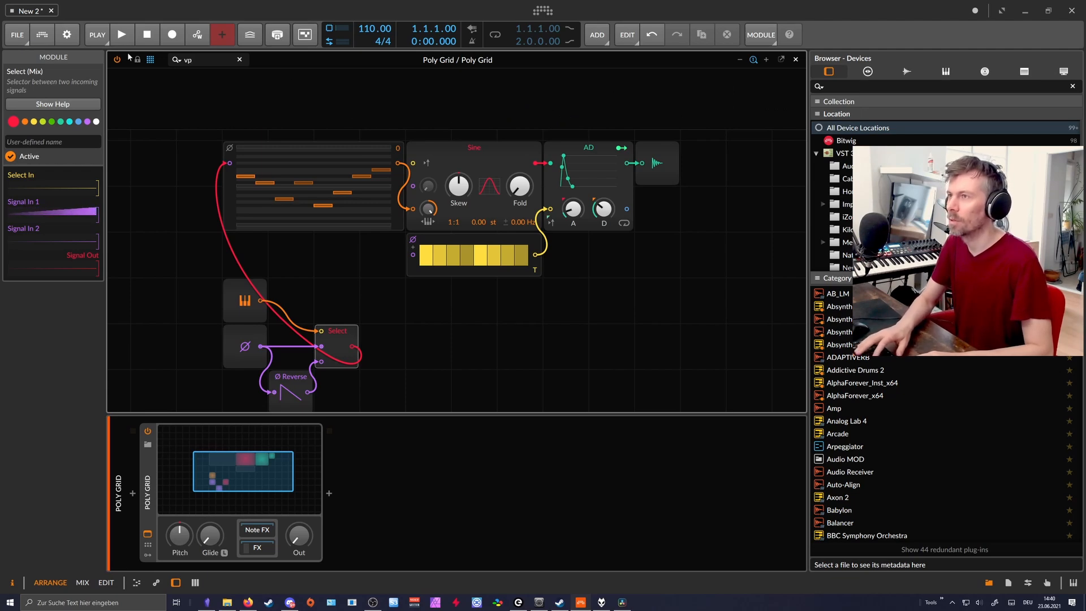
pyautogui.write('l')
pyautogui.moveTo(138, 96); pyautogui.dragTo(291, 300)
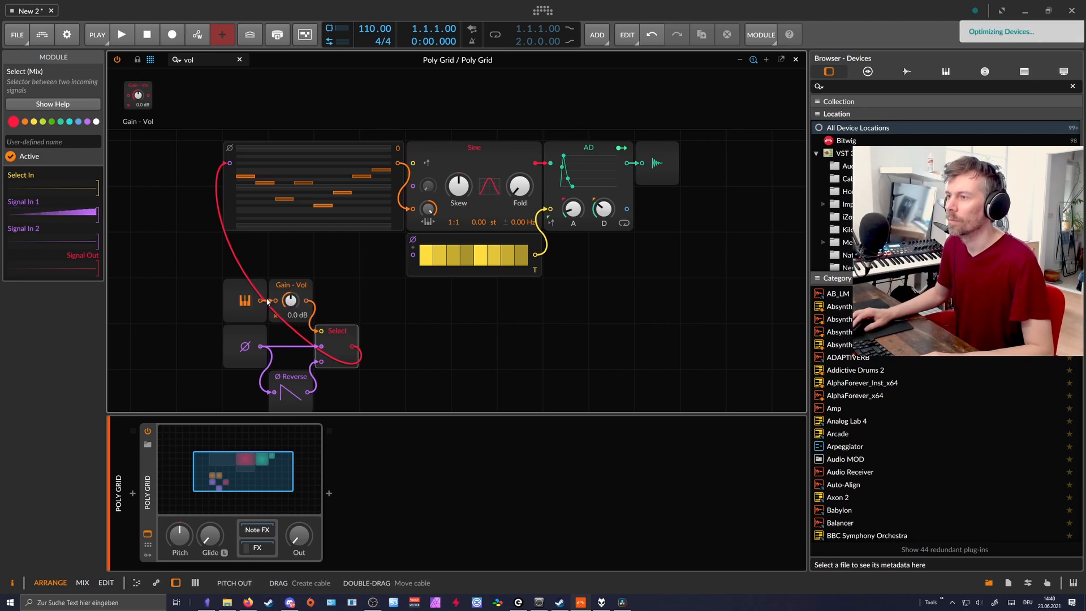
# Try a gain of +9.7 dB on the Gain - Vol module, then reset it to 0.0 dB
pyautogui.click(330, 288)
pyautogui.click(281, 312)
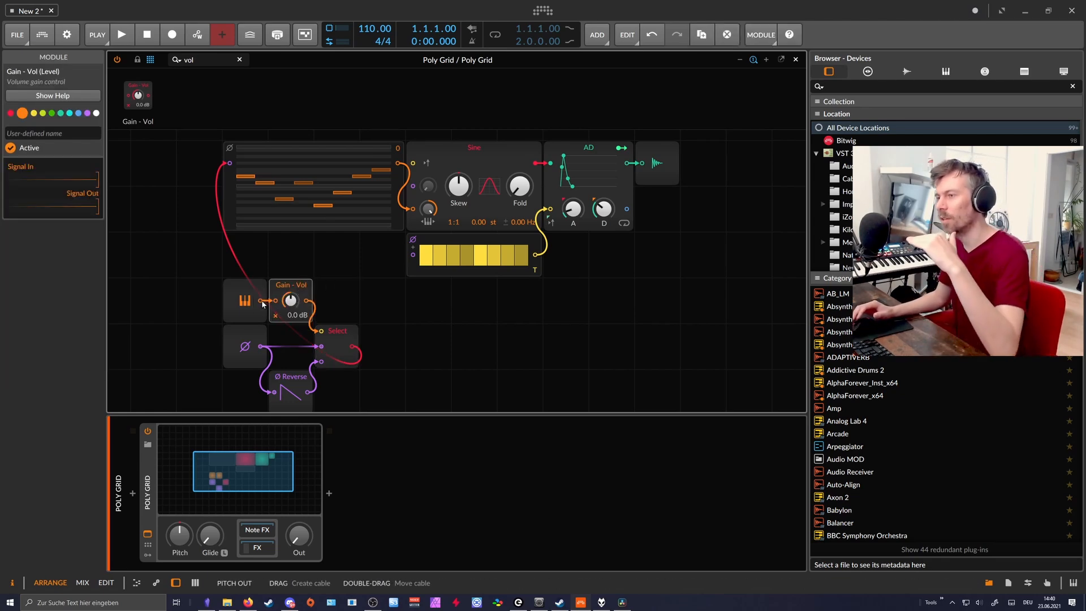
pyautogui.moveTo(297, 309); pyautogui.dragTo(297, 292)
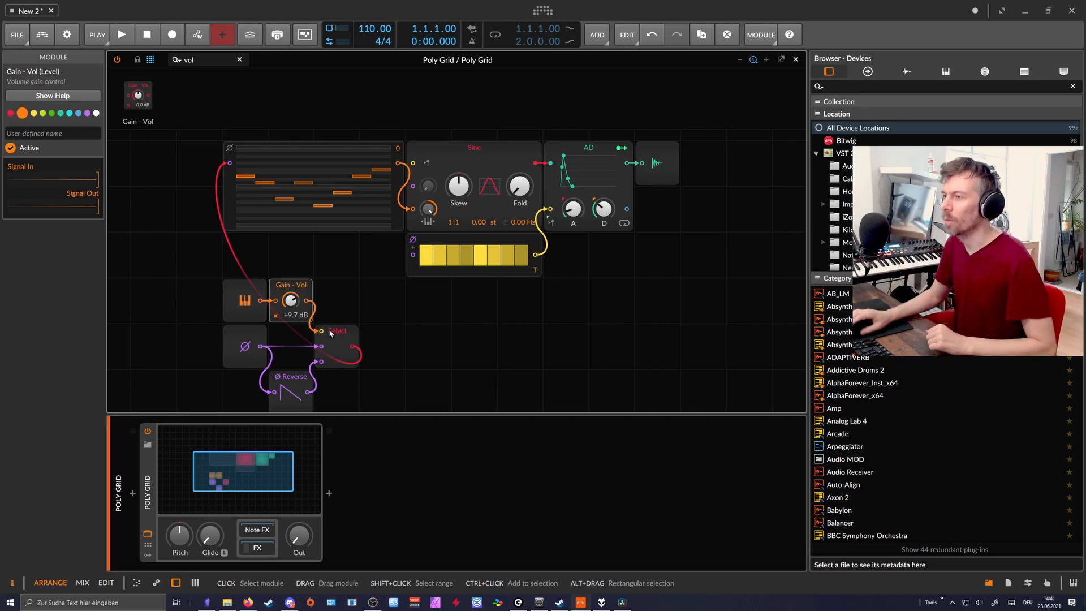
pyautogui.doubleClick(291, 300)
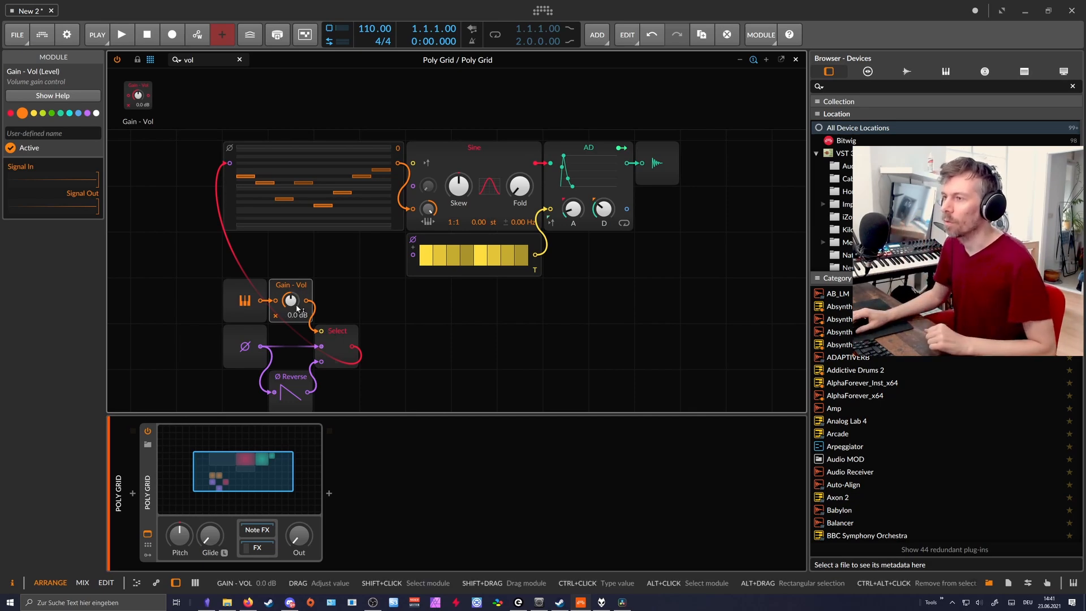
# Close the Grid editor, open the Poly Grid #1 clip in the note editor and enlarge the editing area
pyautogui.click(795, 60)
pyautogui.doubleClick(477, 88)
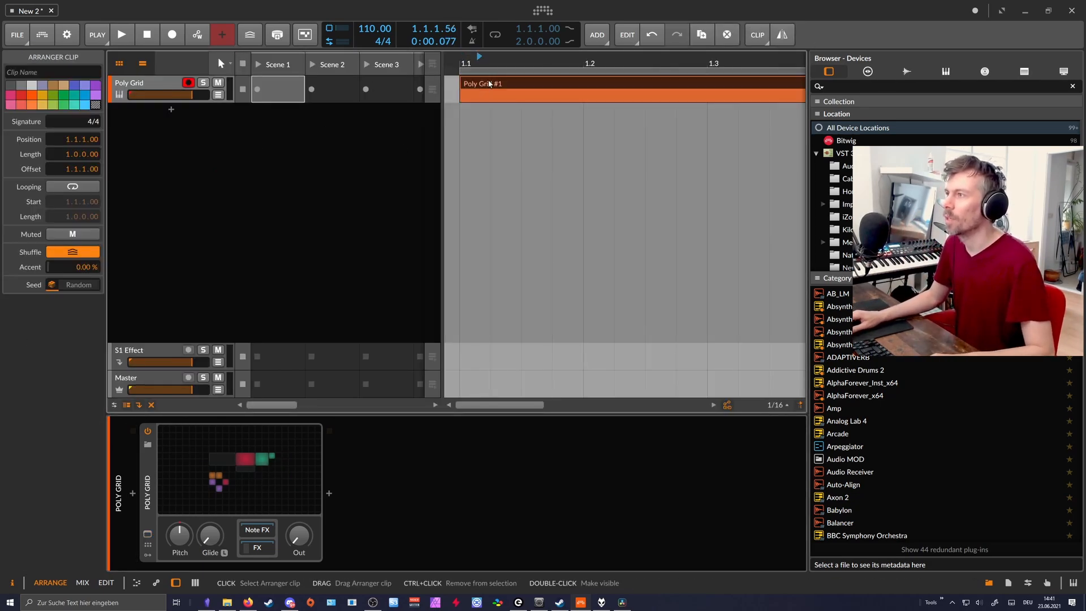
pyautogui.doubleClick(489, 84)
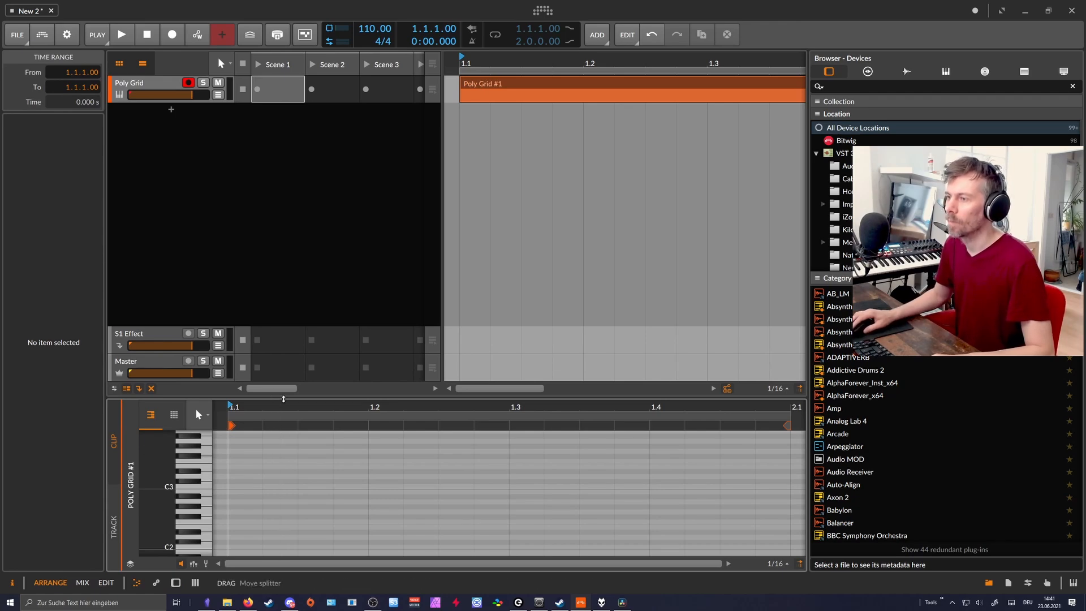
pyautogui.moveTo(283, 399); pyautogui.dragTo(283, 281)
# Draw a C3 note and a C4 note in the clip, each one full bar long from 1.1
pyautogui.doubleClick(241, 368)
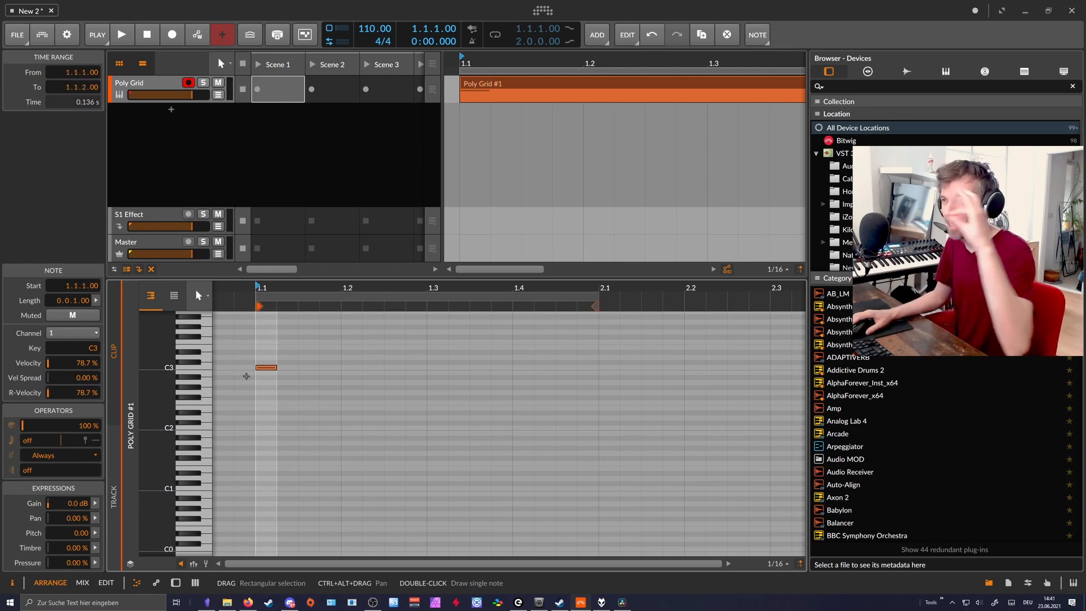
pyautogui.scroll(3, 246, 376)
pyautogui.moveTo(277, 459); pyautogui.dragTo(599, 460)
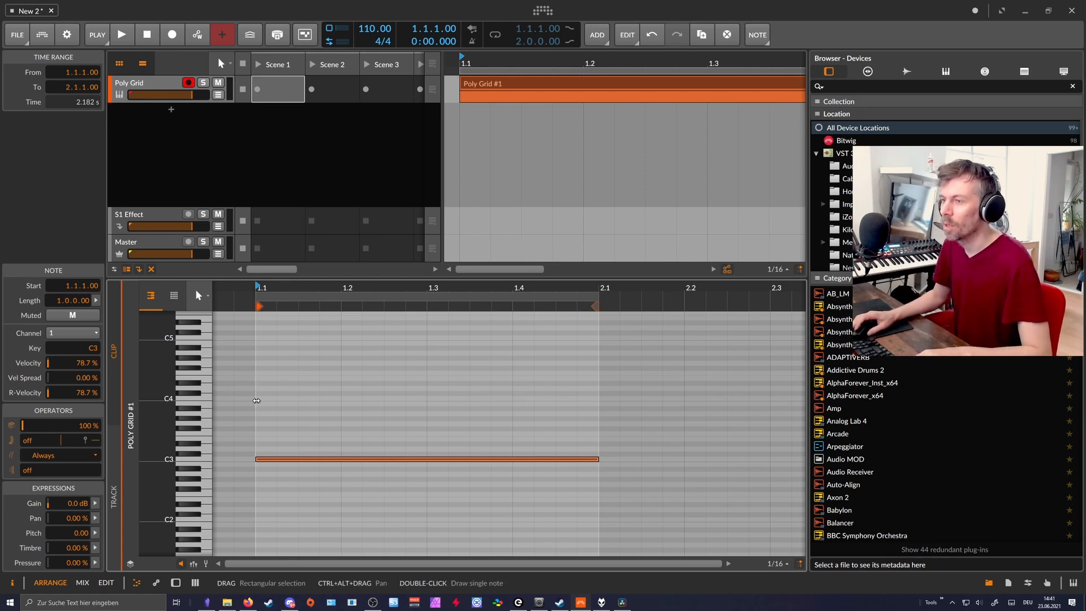
pyautogui.doubleClick(257, 399)
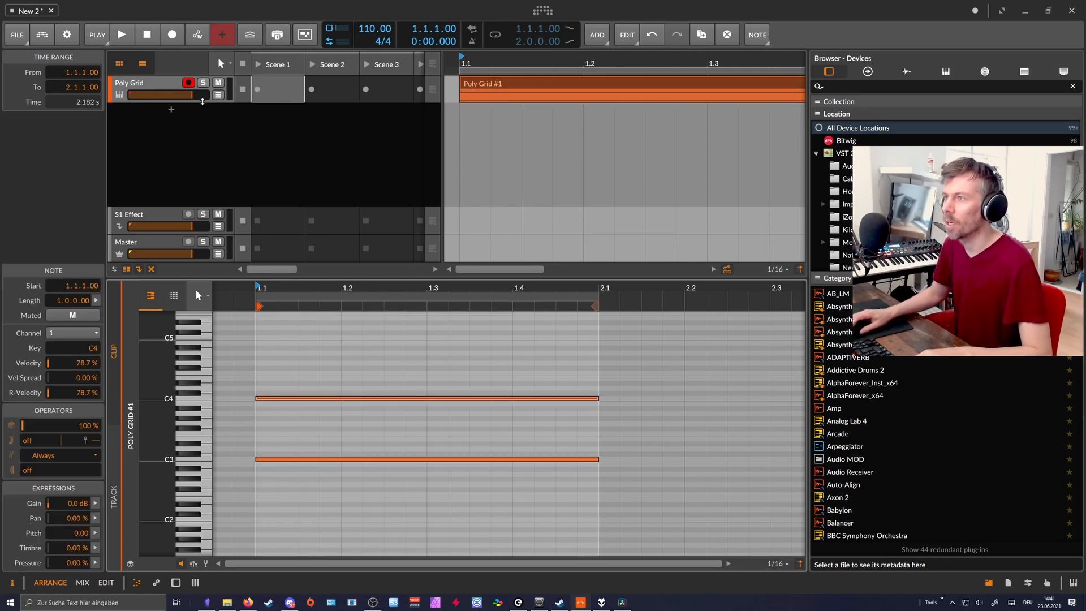
# Turn on the arranger loop and set the loop region to 1.0.0.00 long, covering the Poly Grid #1 clip
pyautogui.moveTo(454, 60); pyautogui.dragTo(456, 48)
pyautogui.click(494, 36)
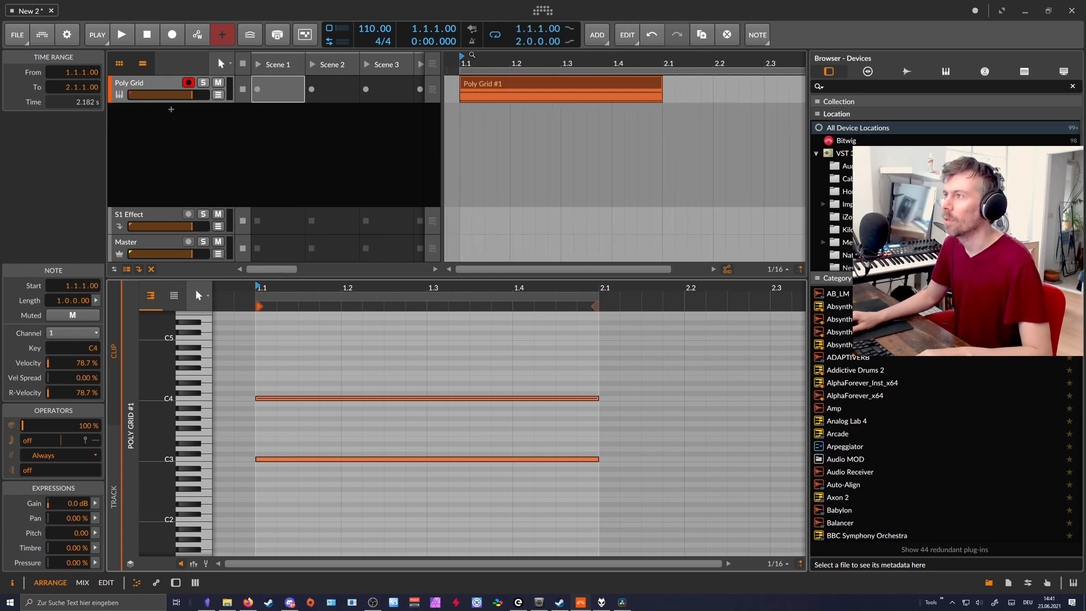
pyautogui.moveTo(548, 64)
pyautogui.mouseDown()
pyautogui.moveTo(553, 51)
pyautogui.moveTo(504, 71)
pyautogui.mouseUp()
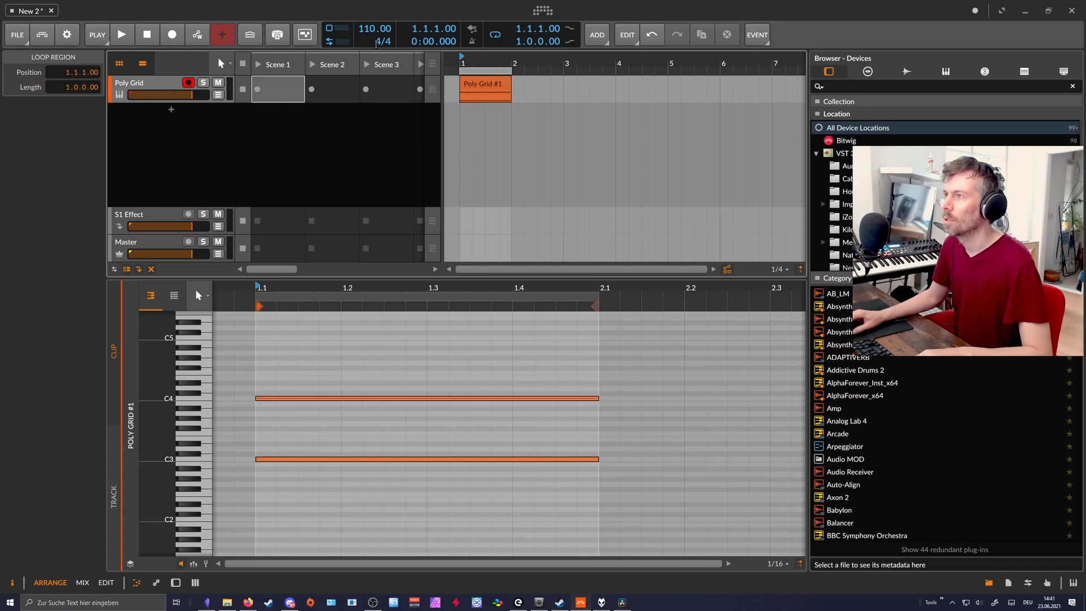
# Set the project tempo to 85 BPM and start playback
pyautogui.doubleClick(375, 30)
pyautogui.write('85')
pyautogui.press('Return')
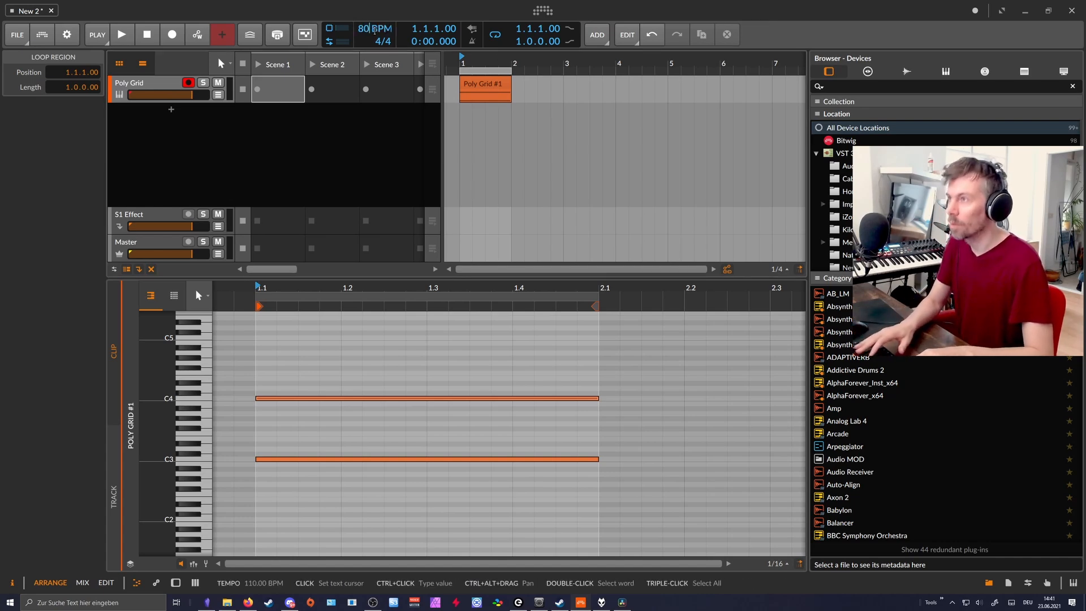
pyautogui.press('space')
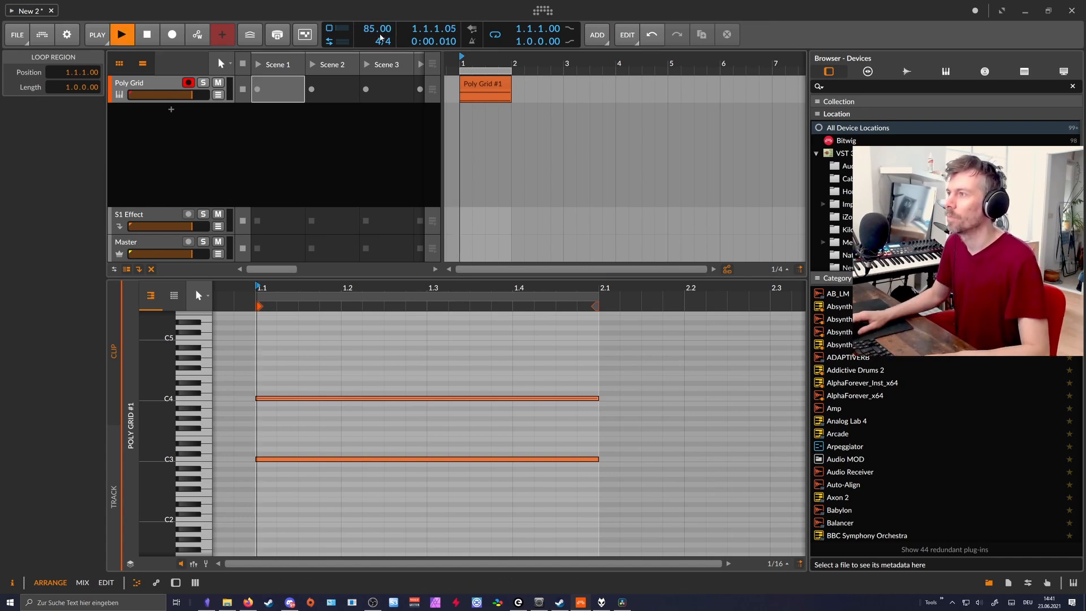
# Reopen the Poly Grid patch and raise the Gain - Vol module to +17.2 dB during playback
pyautogui.click(165, 85)
pyautogui.doubleClick(164, 85)
pyautogui.click(258, 458)
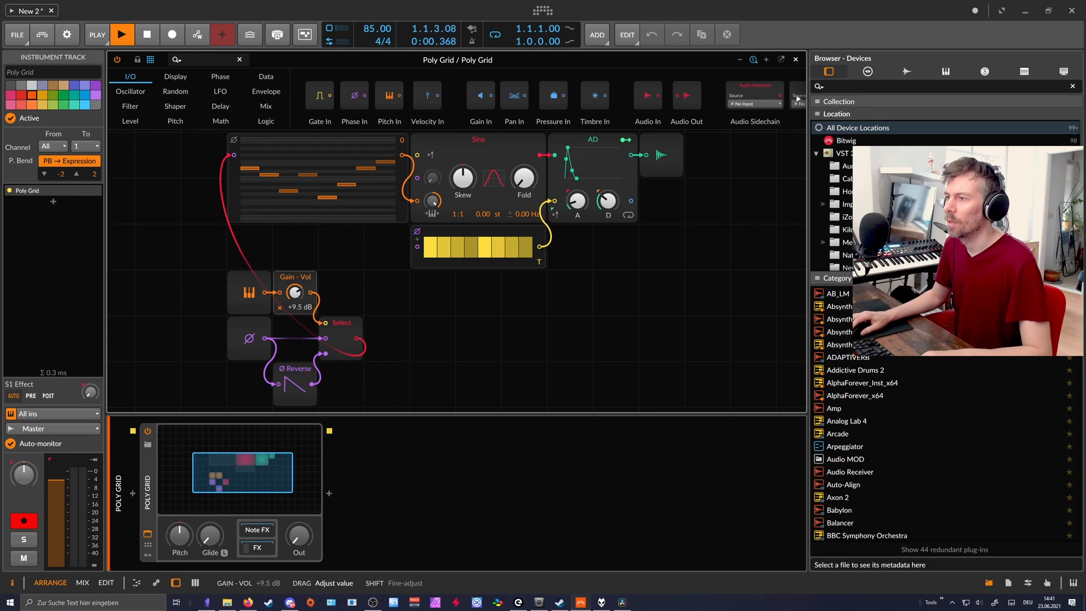
pyautogui.moveTo(295, 292); pyautogui.dragTo(294, 289)
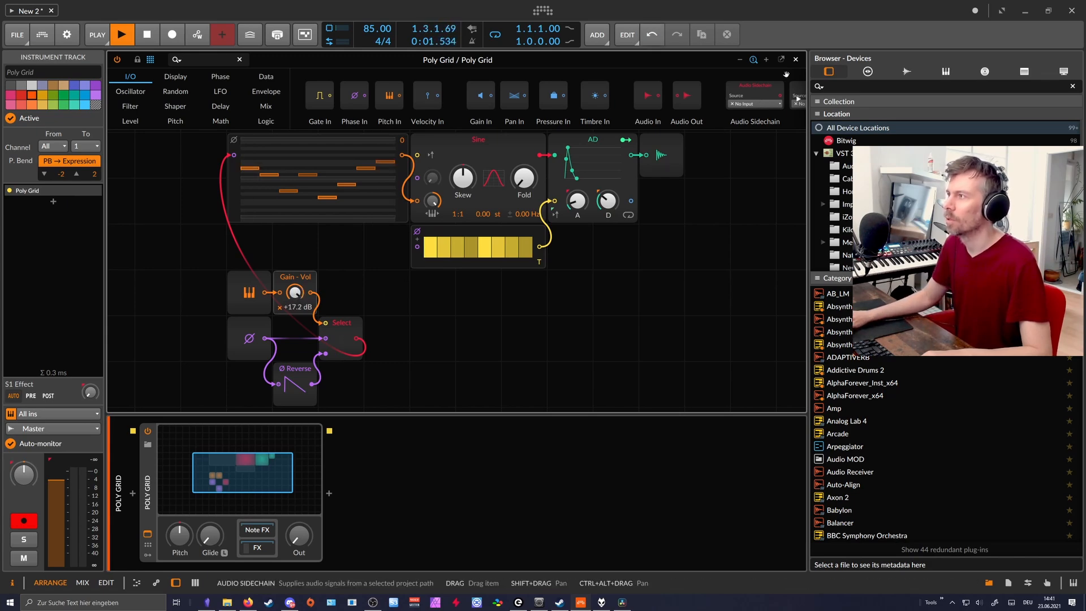
pyautogui.click(373, 280)
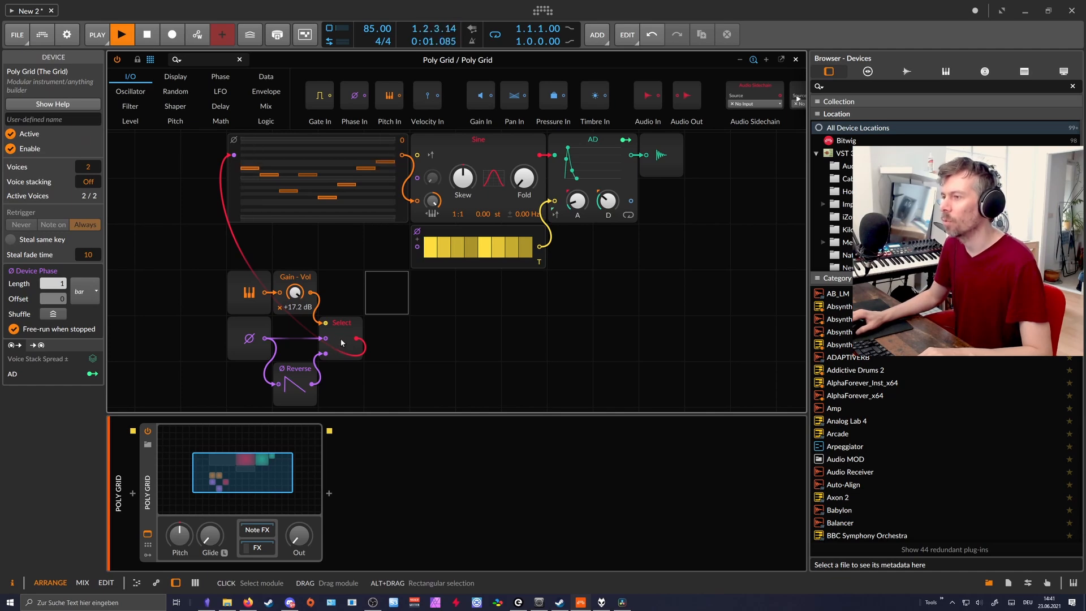
pyautogui.moveTo(368, 275); pyautogui.dragTo(331, 345)
pyautogui.click(455, 213)
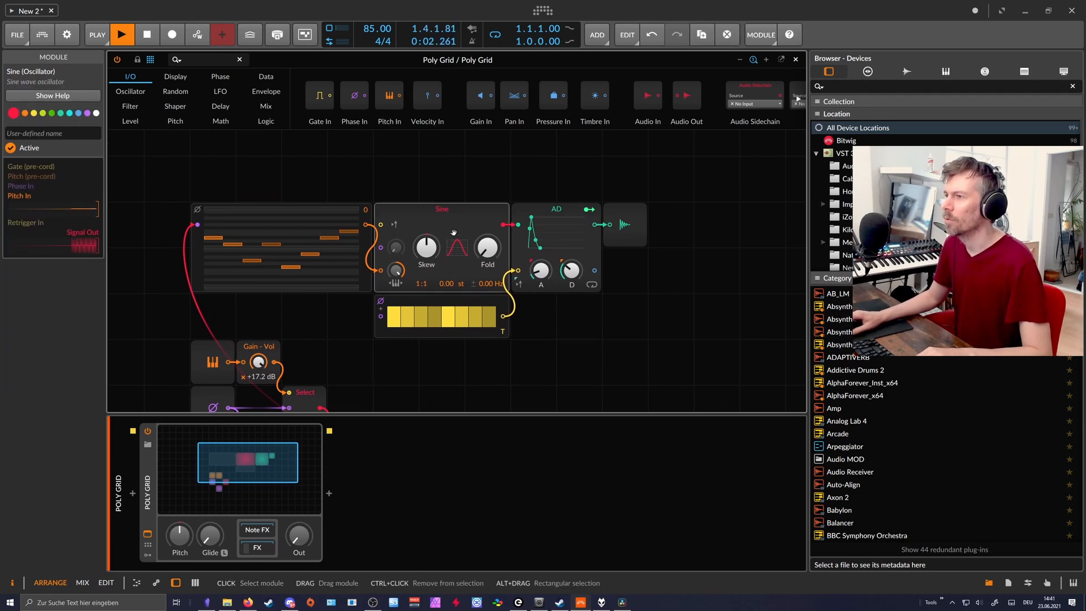
# Close the Grid editor, check the notes in the Poly Grid #1 clip and return to the track's devices
pyautogui.click(795, 60)
pyautogui.doubleClick(478, 86)
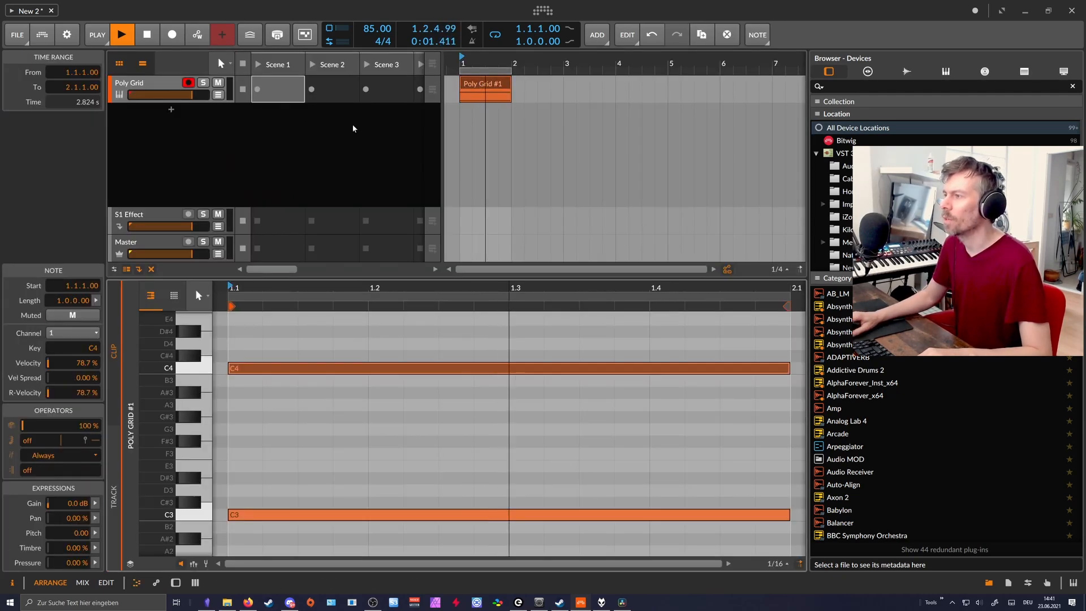
pyautogui.doubleClick(161, 84)
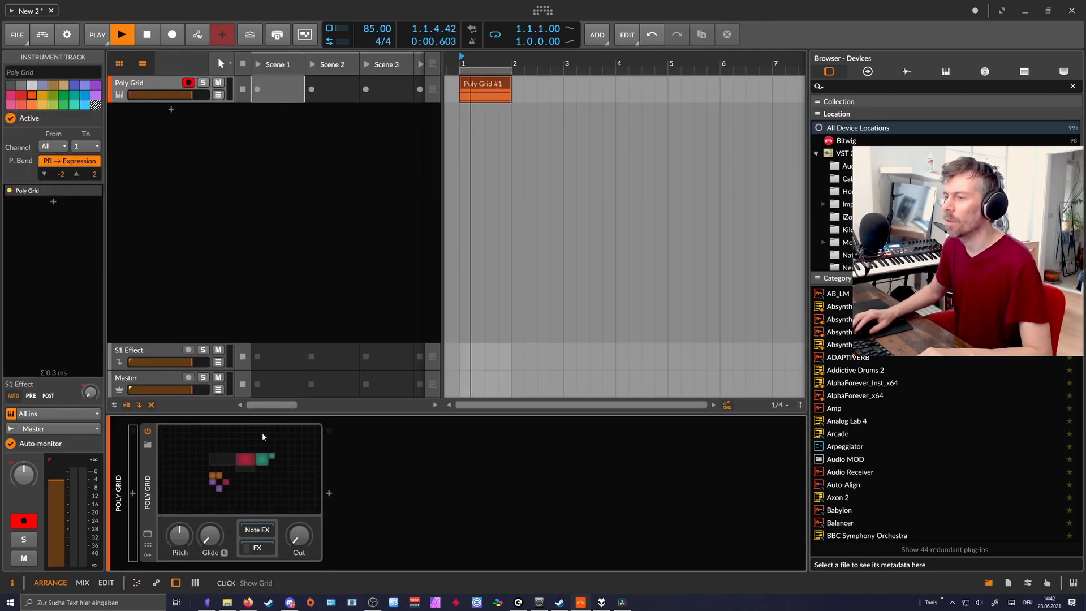
# Reopen the Poly Grid patch and add an ADSR module above the Sine, with 0.00 ms attack and 3.21 ms release
pyautogui.click(263, 439)
pyautogui.scroll(5, 471, 249)
pyautogui.click(211, 60)
pyautogui.write('ads')
pyautogui.moveTo(151, 96); pyautogui.dragTo(444, 204)
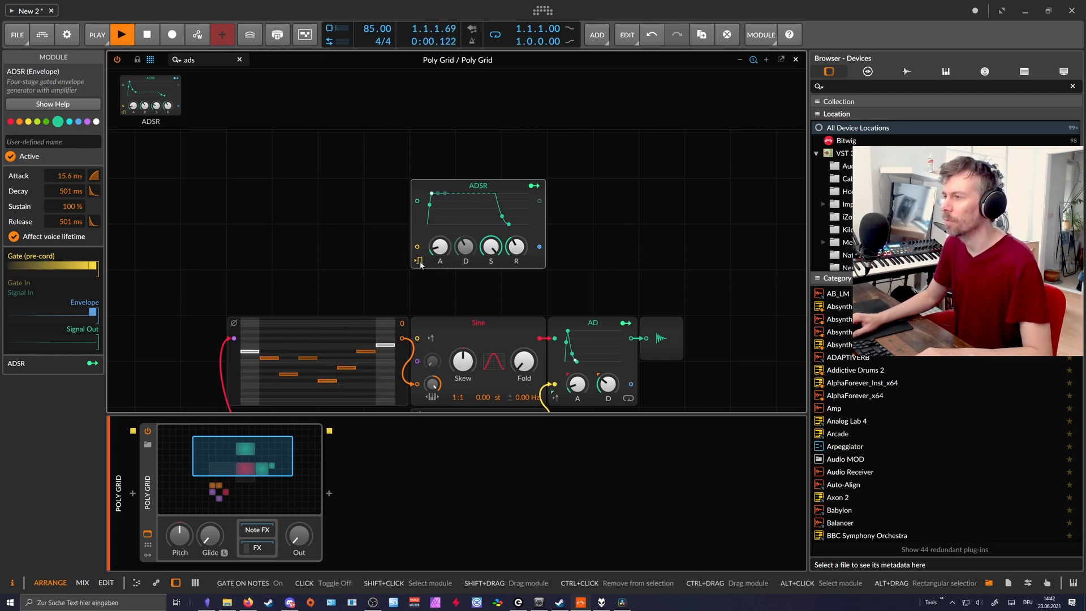
pyautogui.moveTo(439, 249); pyautogui.dragTo(439, 266)
pyautogui.moveTo(515, 247); pyautogui.dragTo(516, 280)
pyautogui.moveTo(590, 252); pyautogui.dragTo(572, 199)
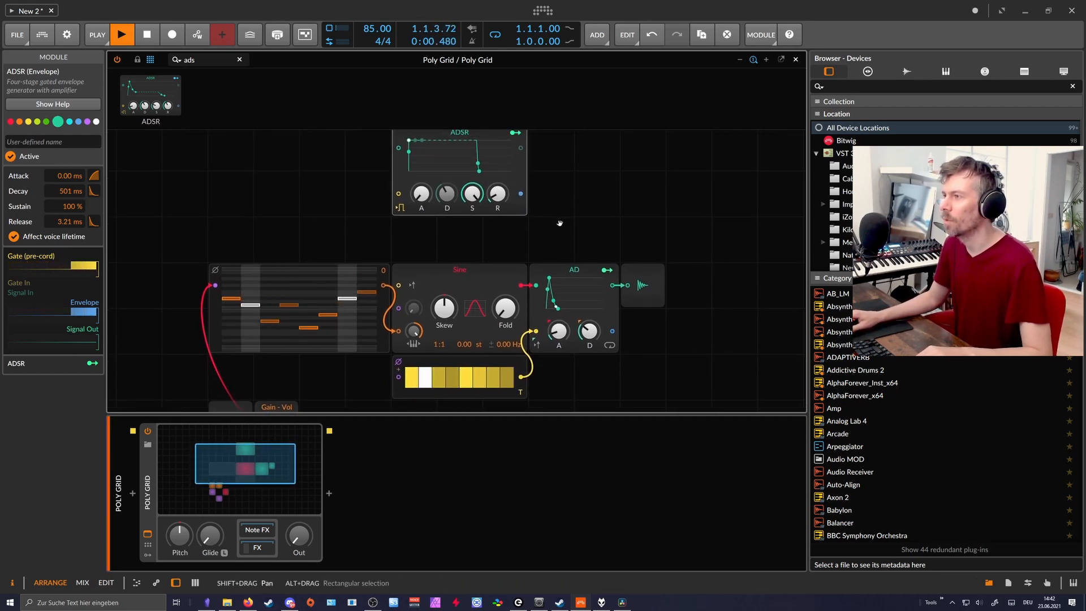
# Raise the Poly Grid's output level during playback
pyautogui.scroll(-5, 337, 339)
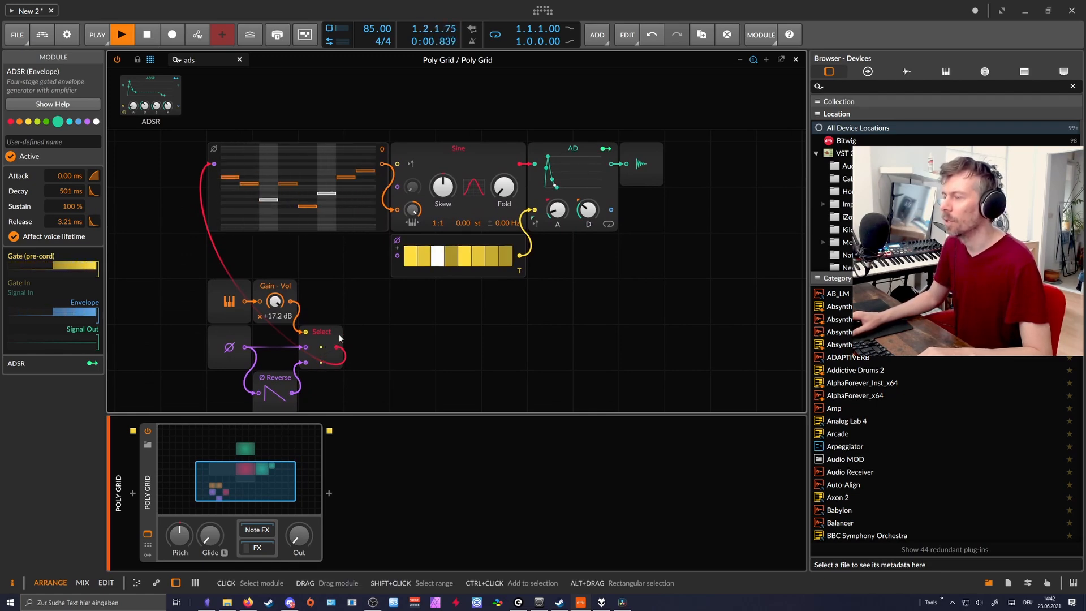
pyautogui.scroll(2, 339, 338)
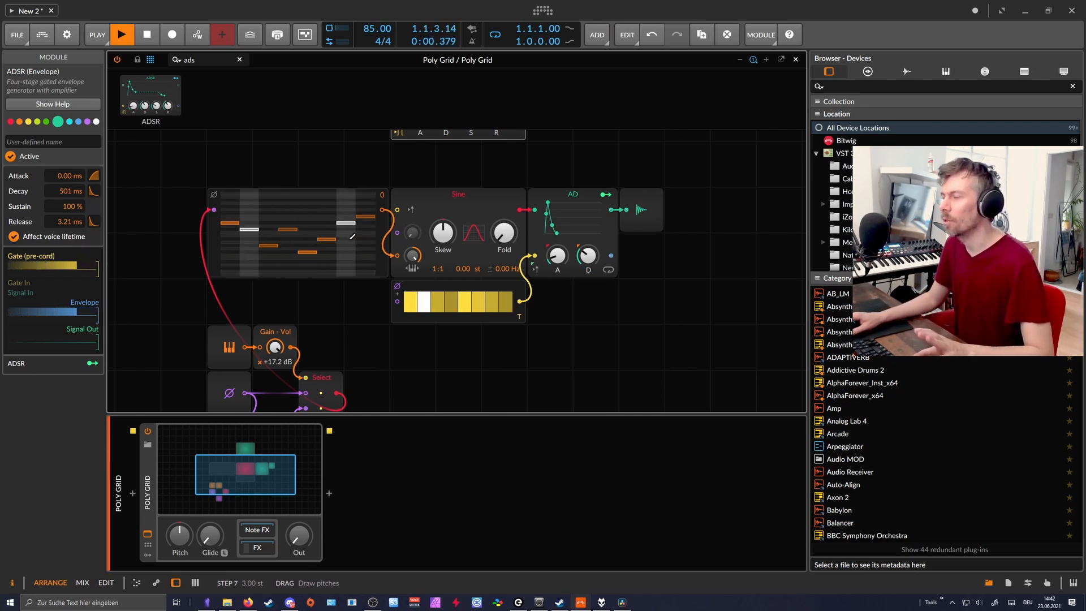
pyautogui.moveTo(299, 535); pyautogui.dragTo(299, 509)
pyautogui.moveTo(403, 363)
pyautogui.mouseDown()
pyautogui.moveTo(415, 311)
pyautogui.moveTo(415, 360)
pyautogui.mouseUp()
# Close the Grid editor, try the Poly Grid #1 clip without its C4 note and undo the removal
pyautogui.click(795, 59)
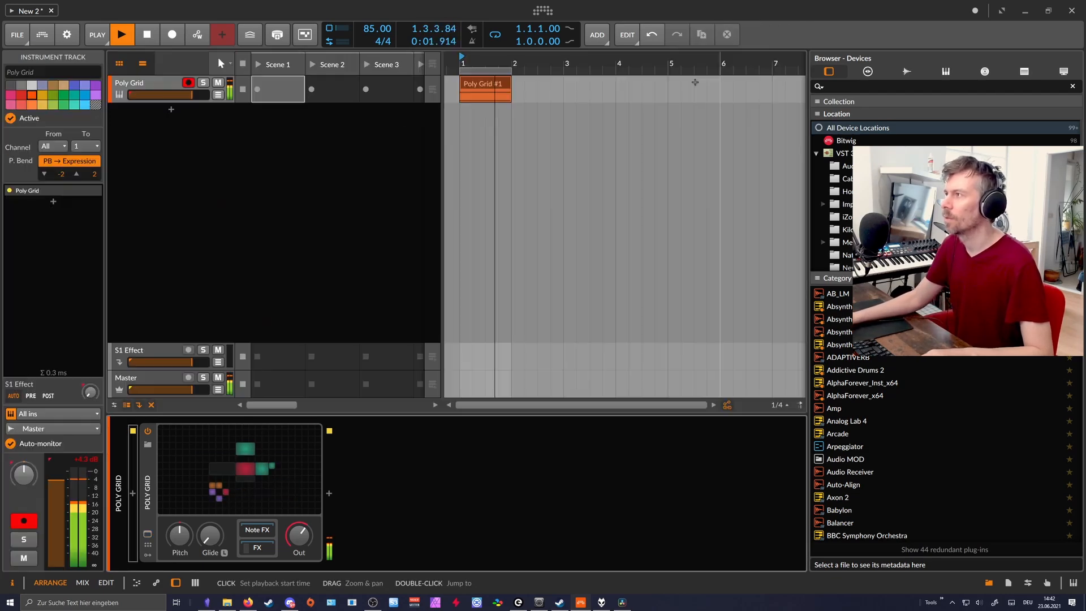
pyautogui.doubleClick(495, 104)
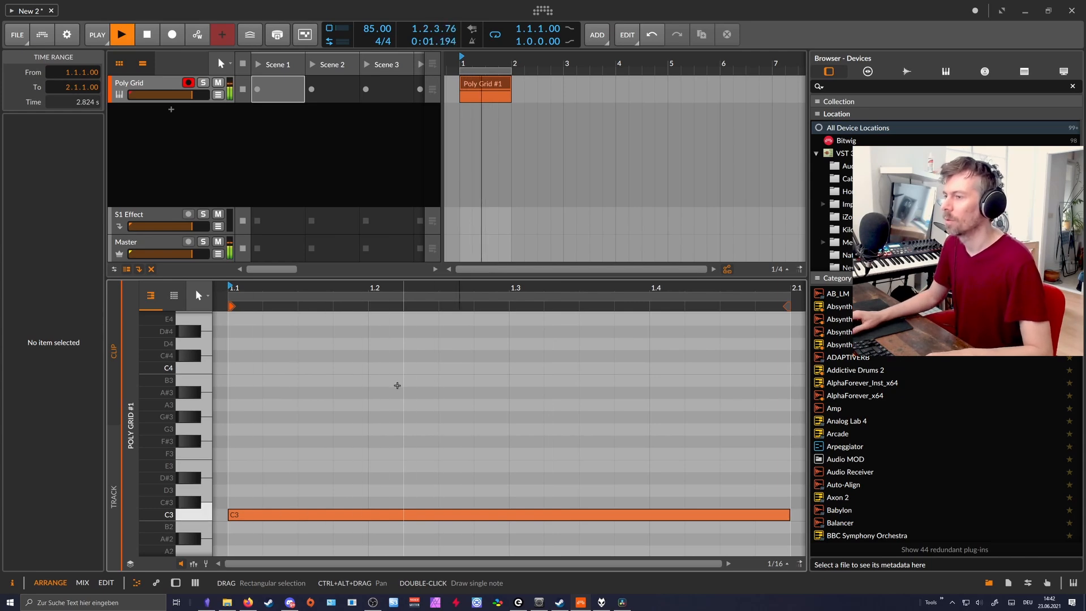
pyautogui.hotkey('ctrl', 'z')
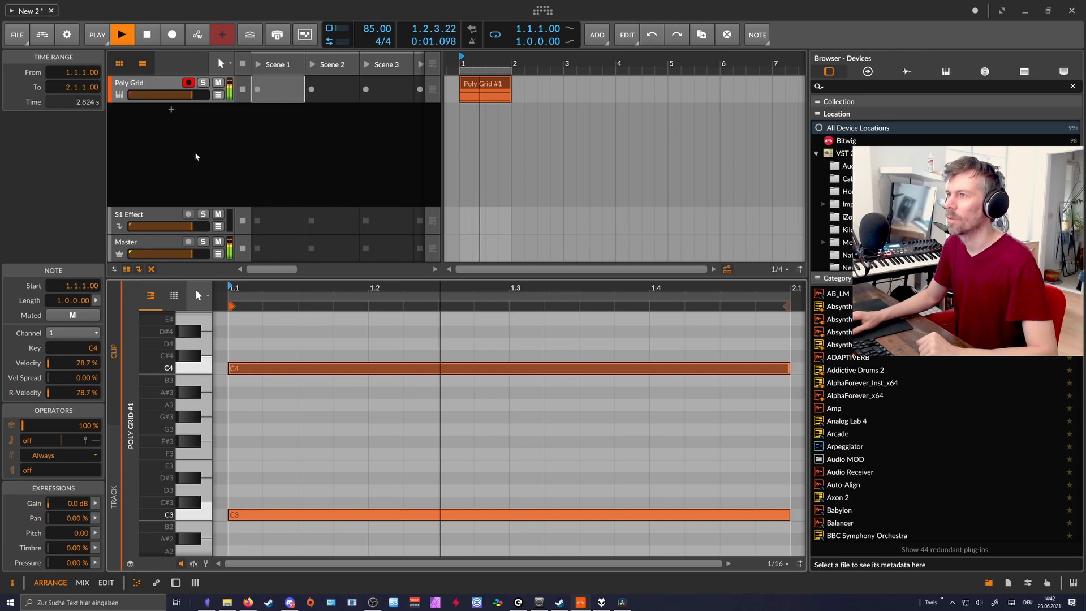
# Reopen the Poly Grid patch and hide the device panel to enlarge the Grid editor
pyautogui.doubleClick(154, 84)
pyautogui.click(242, 468)
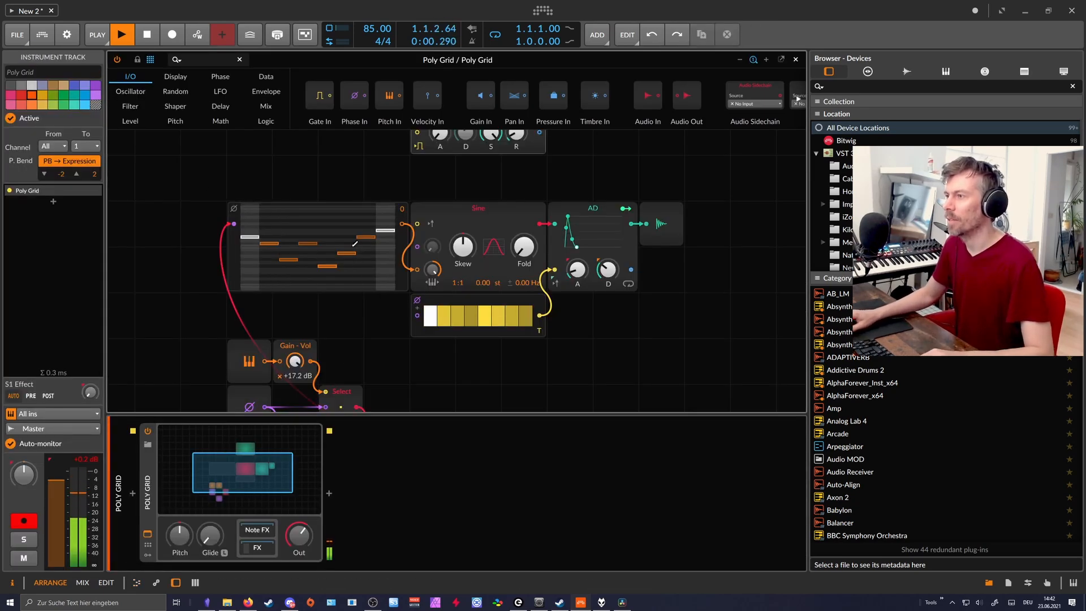
pyautogui.moveTo(380, 315); pyautogui.dragTo(371, 288)
pyautogui.click(176, 582)
# Duplicate the Select module beneath the gate sequencer and disconnect the phase cables from the copy's two signal inputs
pyautogui.moveTo(429, 463); pyautogui.dragTo(400, 469)
pyautogui.click(342, 476)
pyautogui.click(309, 445)
pyautogui.moveTo(308, 446); pyautogui.dragTo(443, 449)
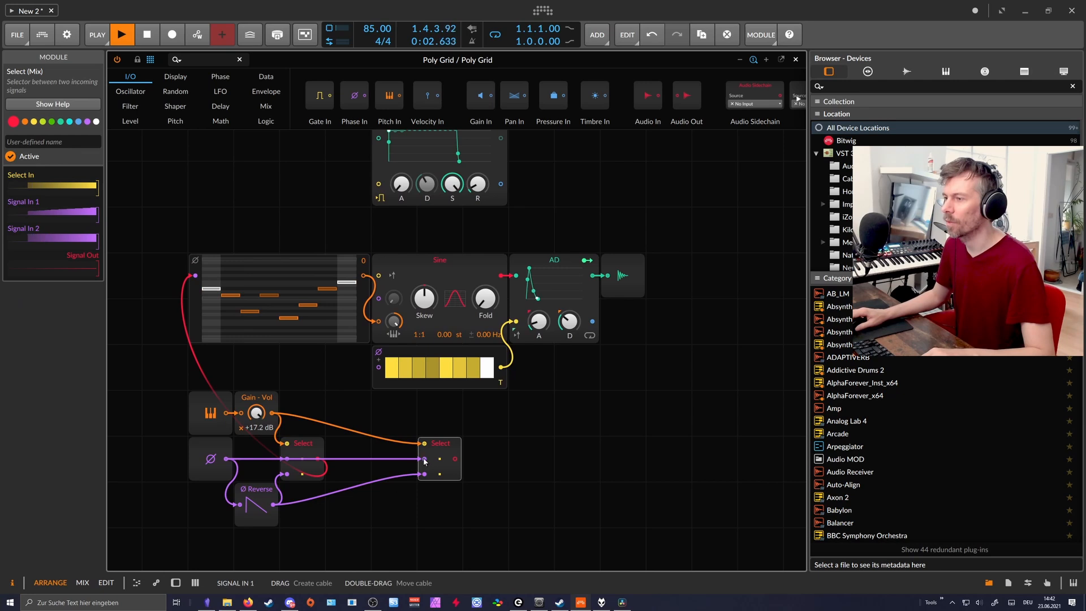
pyautogui.doubleClick(423, 460)
pyautogui.doubleClick(424, 474)
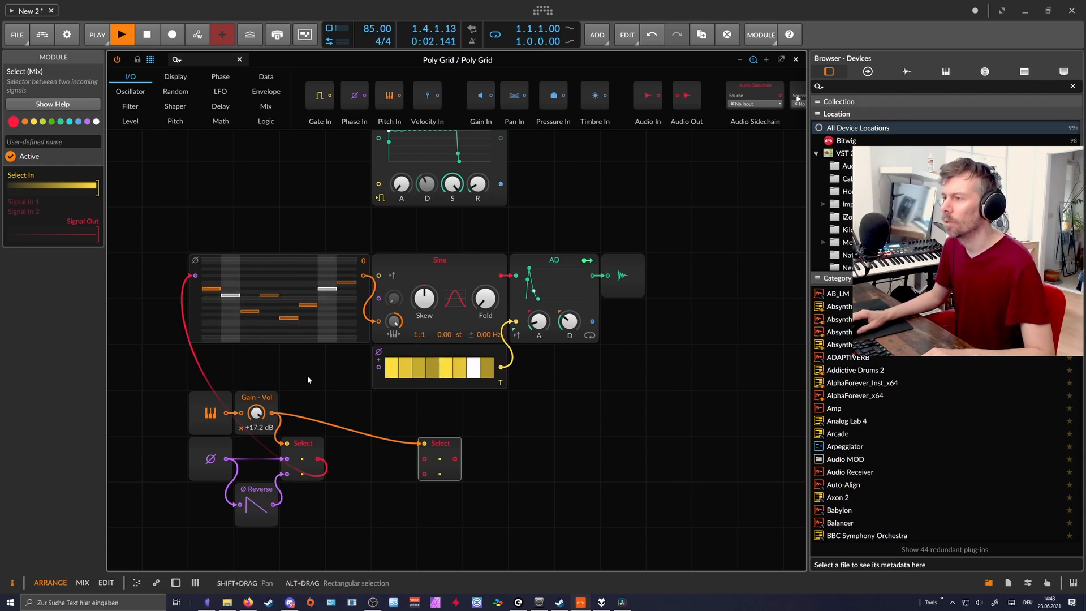
# Find the Octaver module and place it beside the copied Select module
pyautogui.click(213, 58)
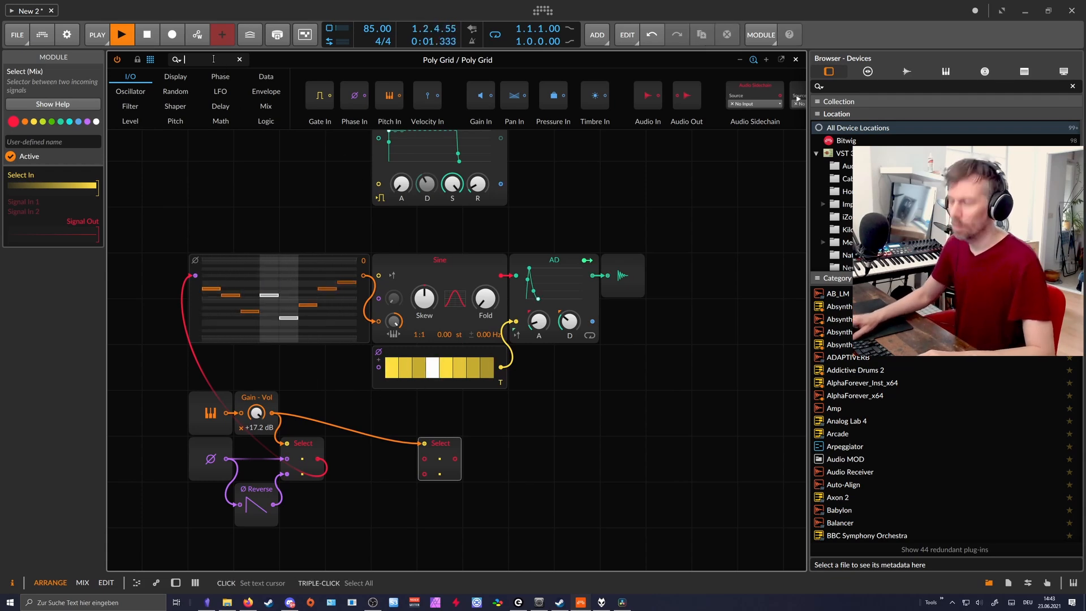
pyautogui.write('o')
pyautogui.moveTo(134, 95); pyautogui.dragTo(392, 459)
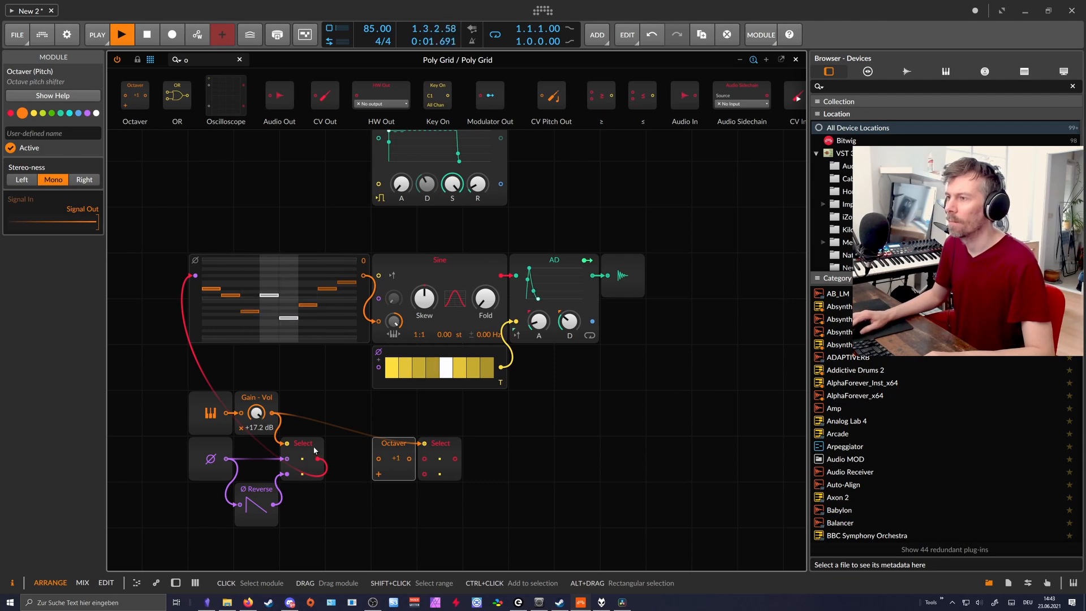
# Insert the copied Select module between the Pitches sequencer and the Sine, using its first signal input and disconnecting its select input
pyautogui.moveTo(364, 310); pyautogui.dragTo(317, 310)
pyautogui.moveTo(394, 445); pyautogui.dragTo(353, 447)
pyautogui.moveTo(440, 445); pyautogui.dragTo(349, 309)
pyautogui.moveTo(318, 275); pyautogui.dragTo(367, 326)
pyautogui.doubleClick(333, 306)
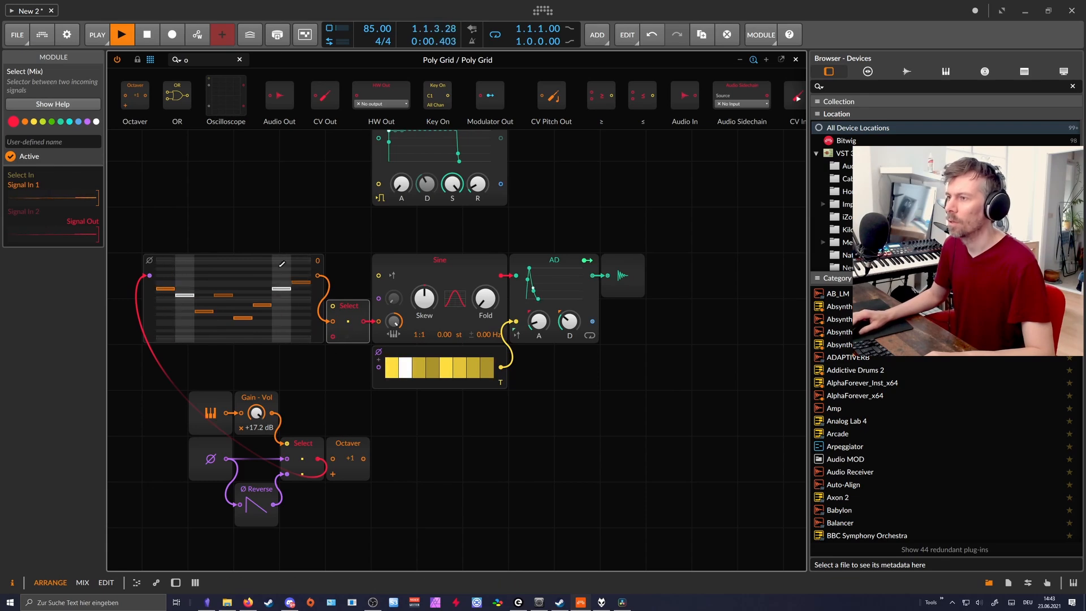
# Route the Pitches output through the Octaver into the copied Select's second signal input, and connect Gain - Vol to its select input
pyautogui.moveTo(659, 401); pyautogui.dragTo(324, 240)
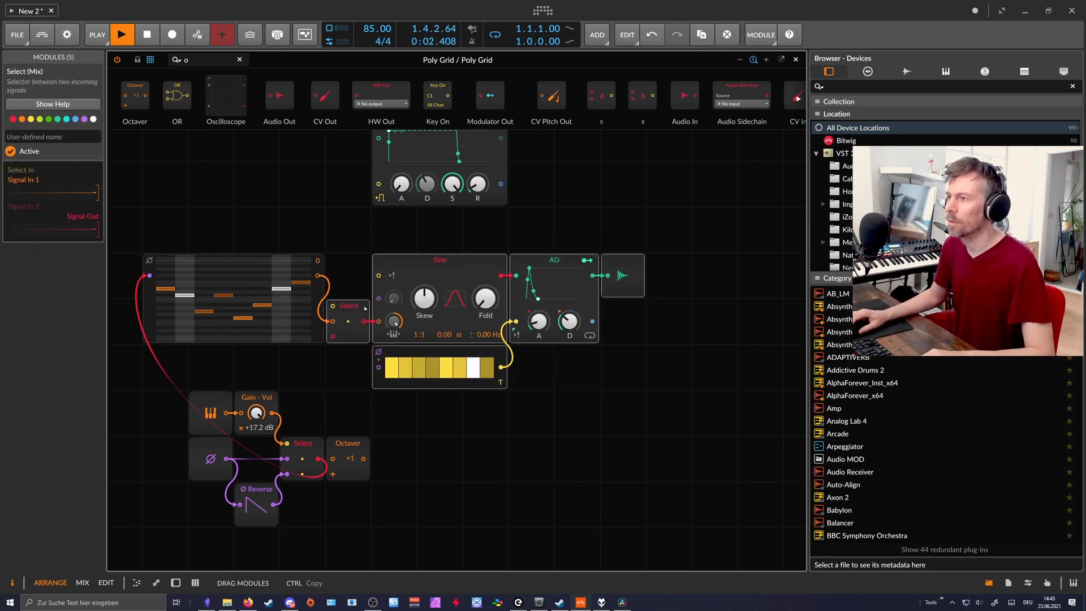
pyautogui.moveTo(337, 306); pyautogui.dragTo(363, 296)
pyautogui.moveTo(362, 447); pyautogui.dragTo(362, 355)
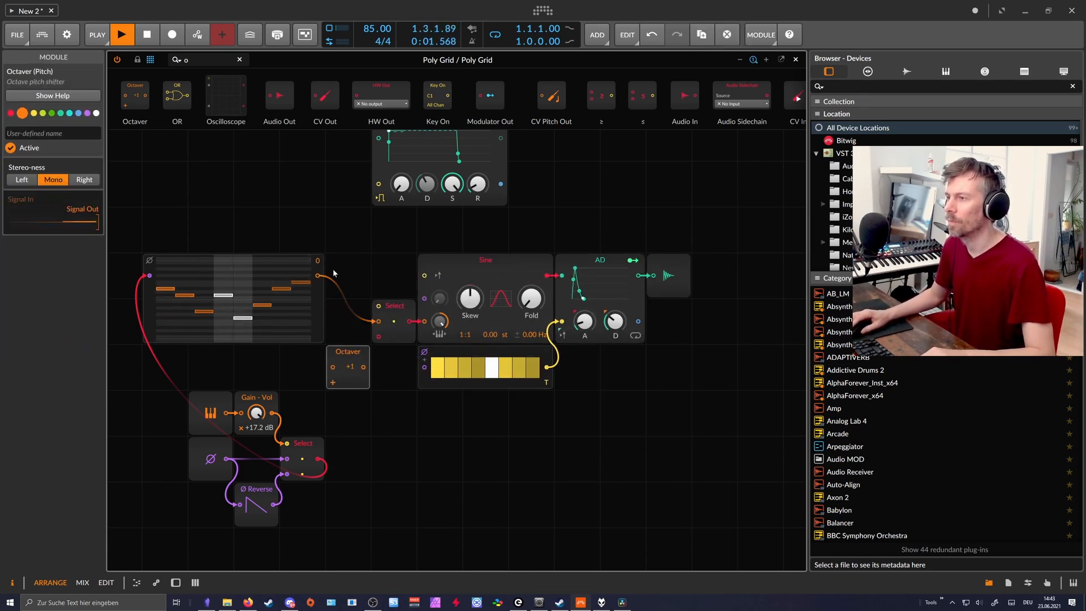
pyautogui.moveTo(319, 275); pyautogui.dragTo(379, 337)
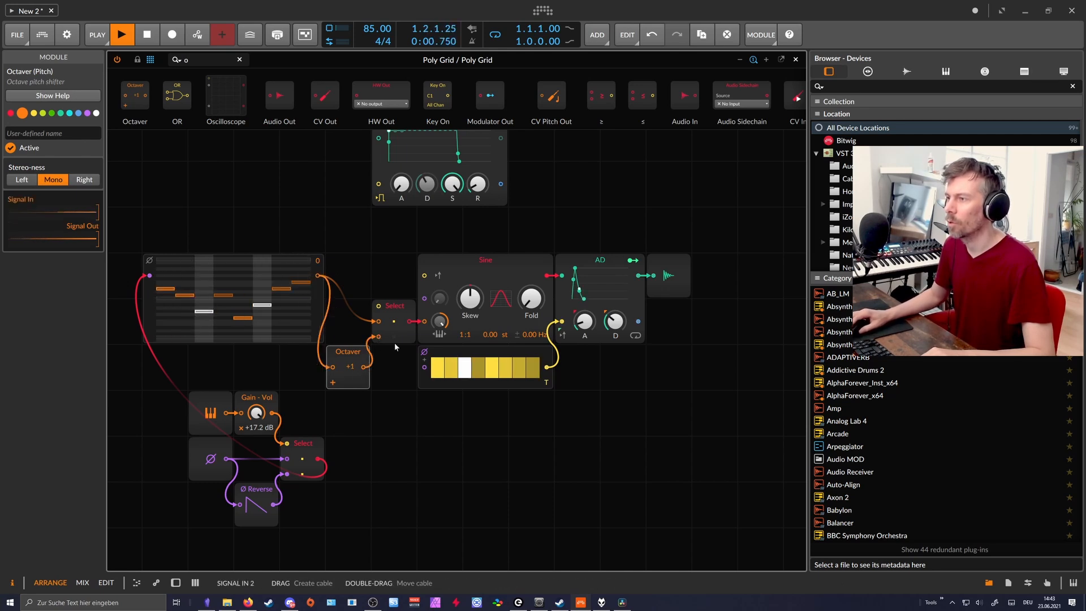
pyautogui.click(410, 340)
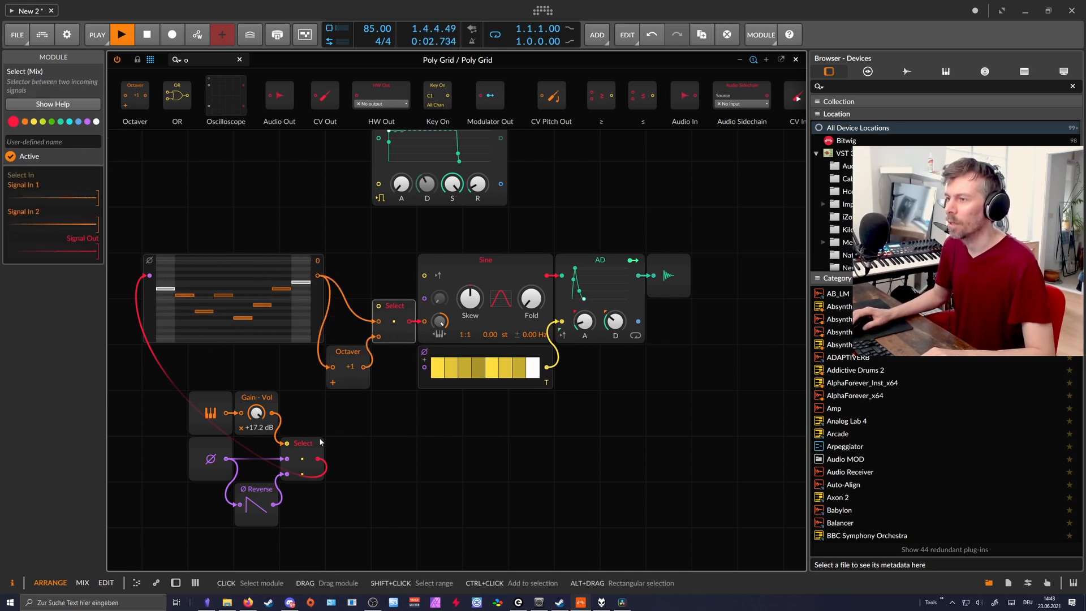
pyautogui.moveTo(272, 413); pyautogui.dragTo(379, 306)
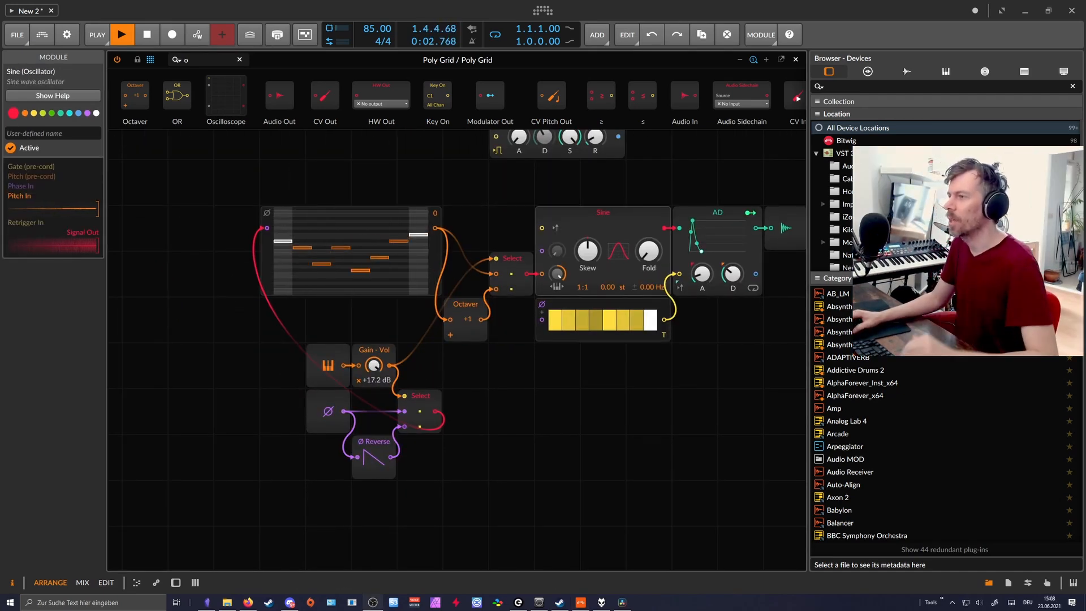
# Examine the phase Select module's signals and the Poly Grid's voice settings
pyautogui.click(437, 395)
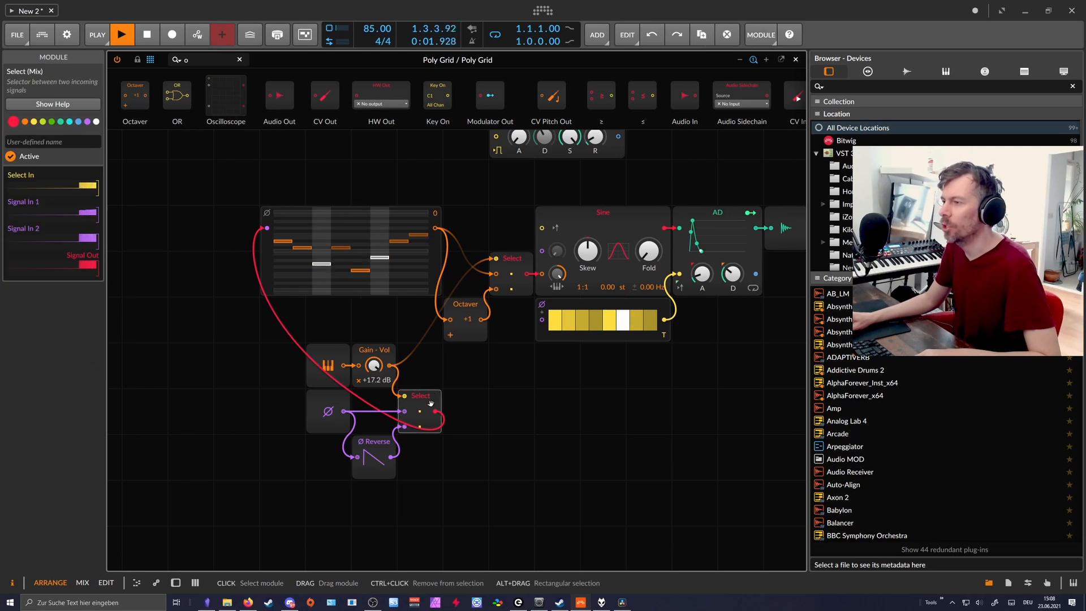
pyautogui.click(177, 582)
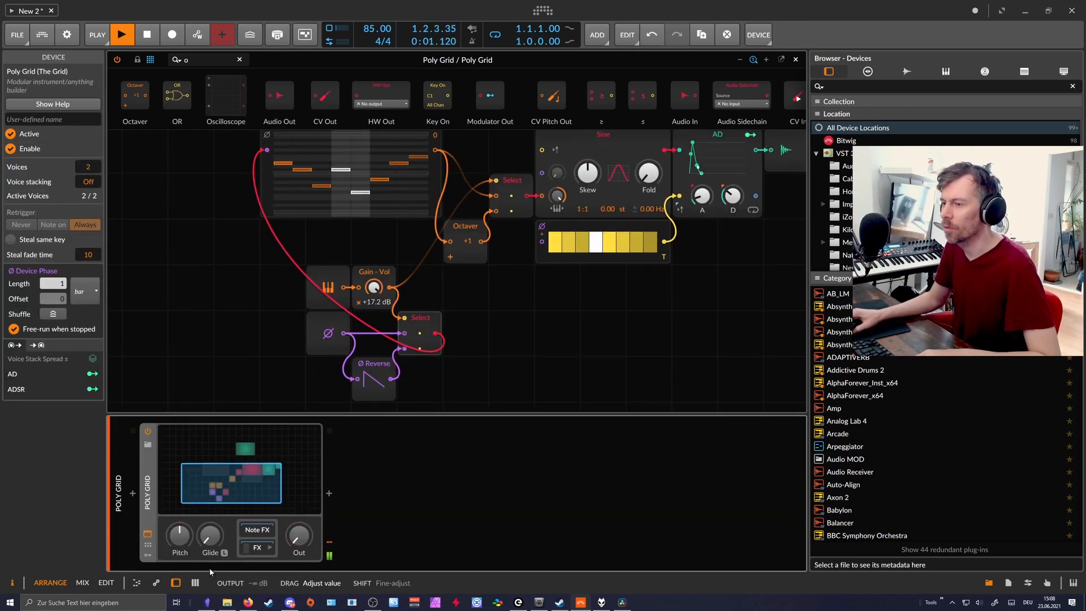
pyautogui.click(176, 583)
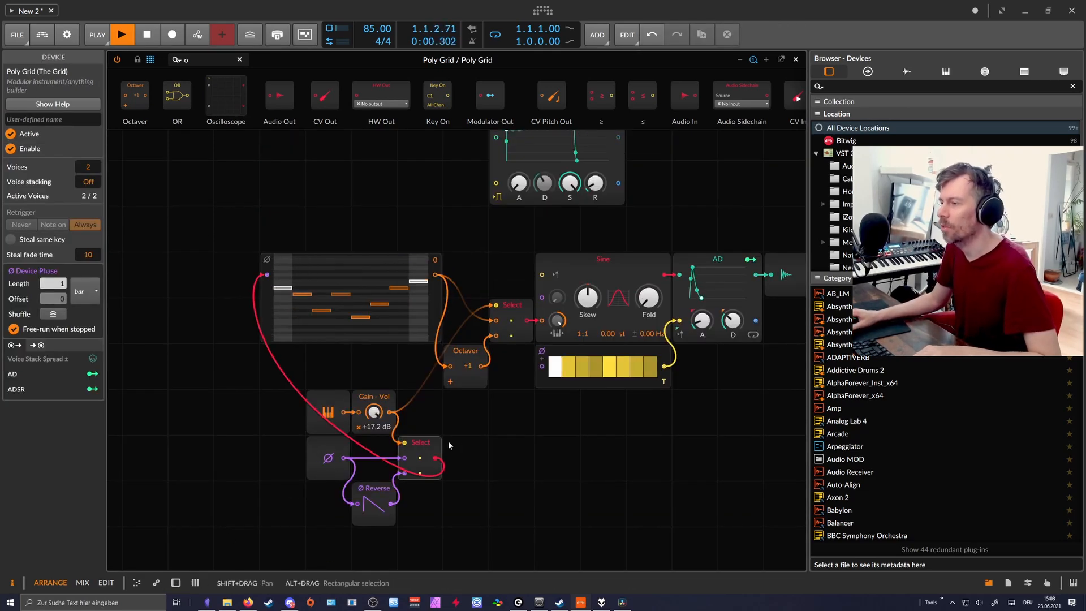
# Replace both Select modules with Merge modules
pyautogui.click(425, 443)
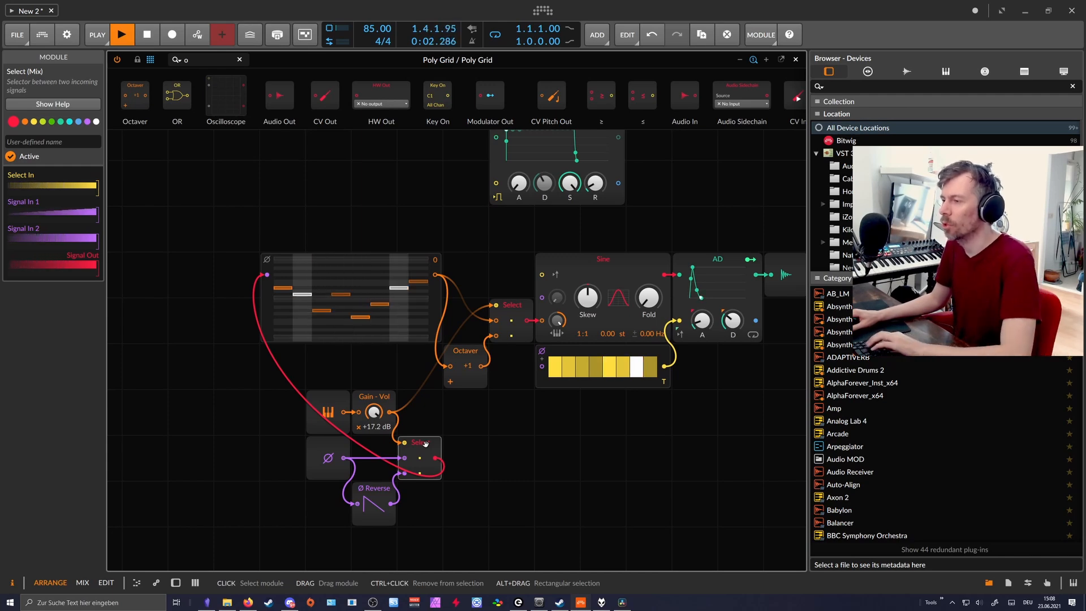
pyautogui.rightClick(426, 443)
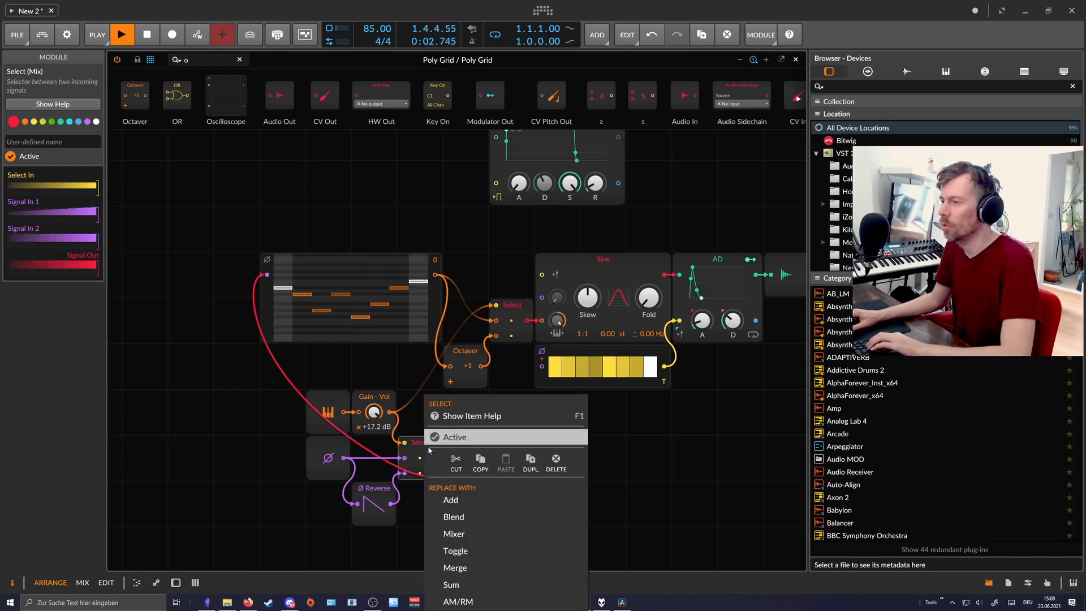
pyautogui.click(455, 567)
pyautogui.rightClick(509, 317)
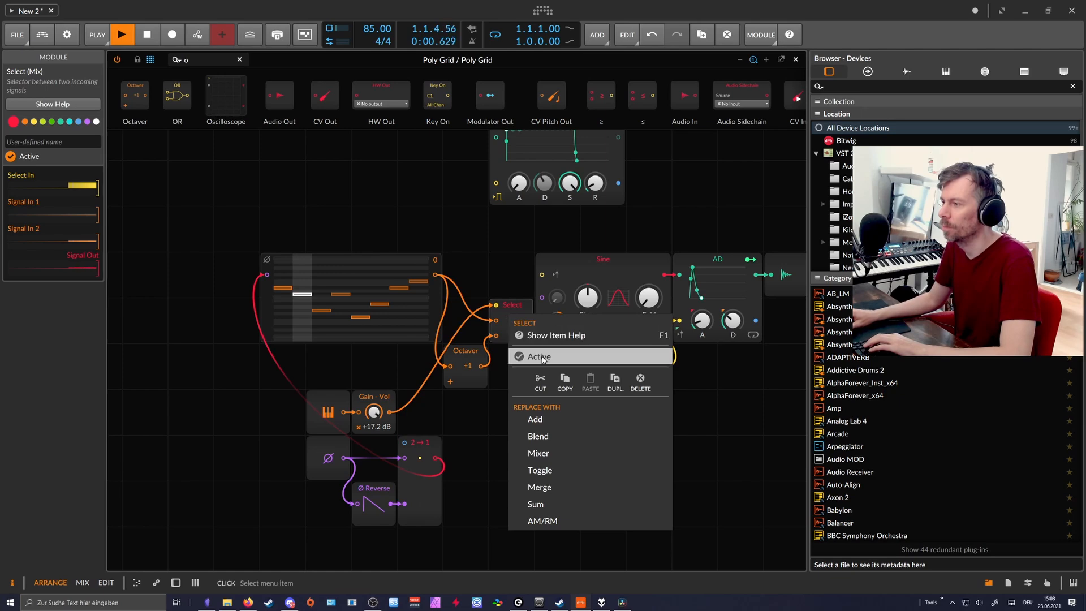
pyautogui.click(527, 487)
# Set both Merge modules to 3 in ports and the Poly Grid to 3 voices
pyautogui.scroll(-1, 495, 432)
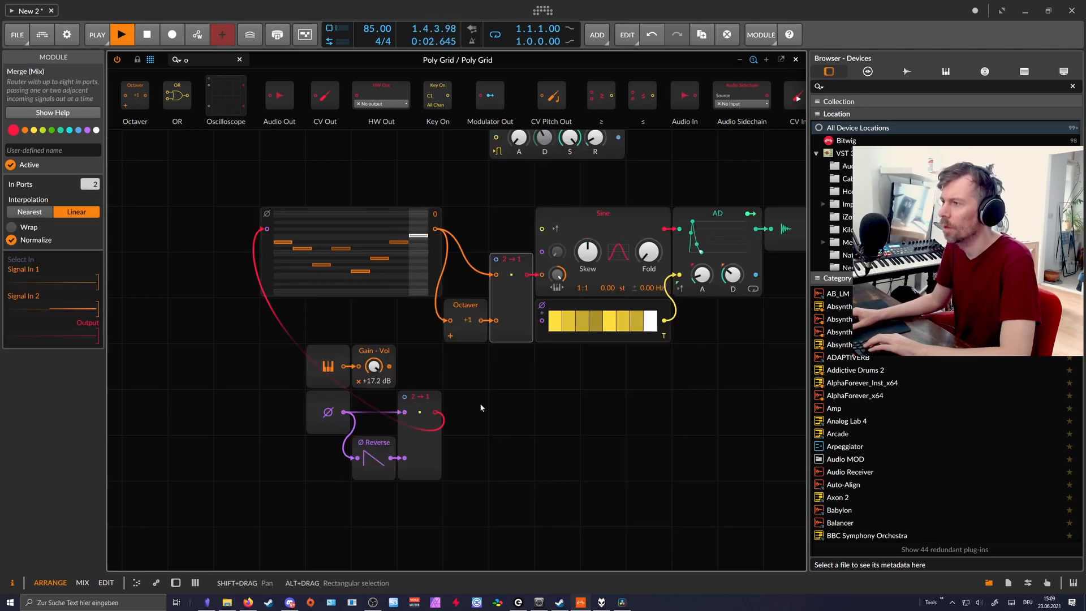
pyautogui.moveTo(97, 188); pyautogui.dragTo(94, 176)
pyautogui.click(512, 261)
pyautogui.click(236, 263)
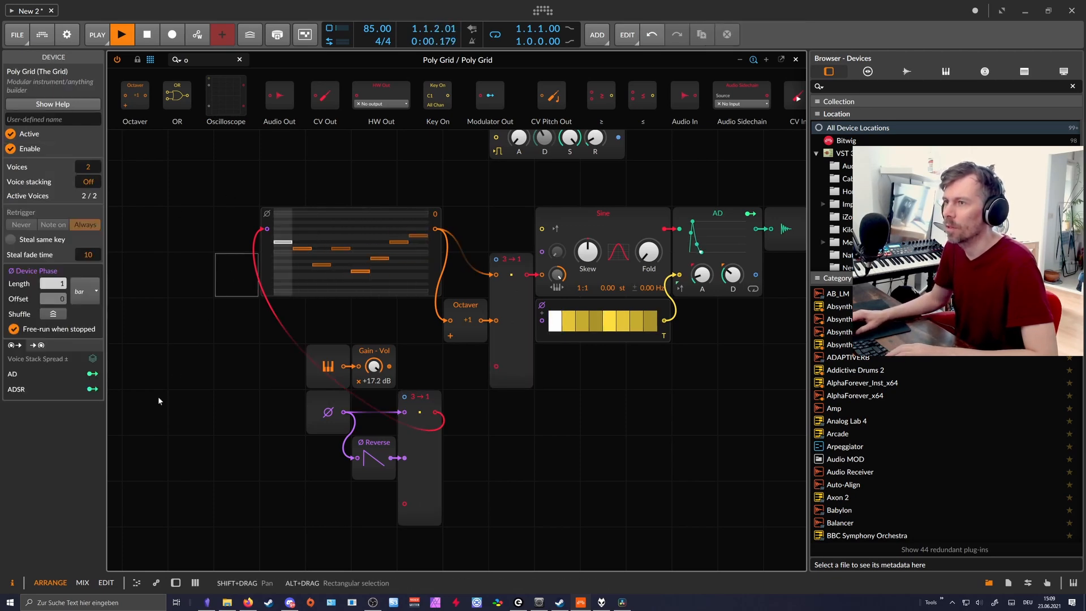
pyautogui.moveTo(88, 170); pyautogui.dragTo(88, 161)
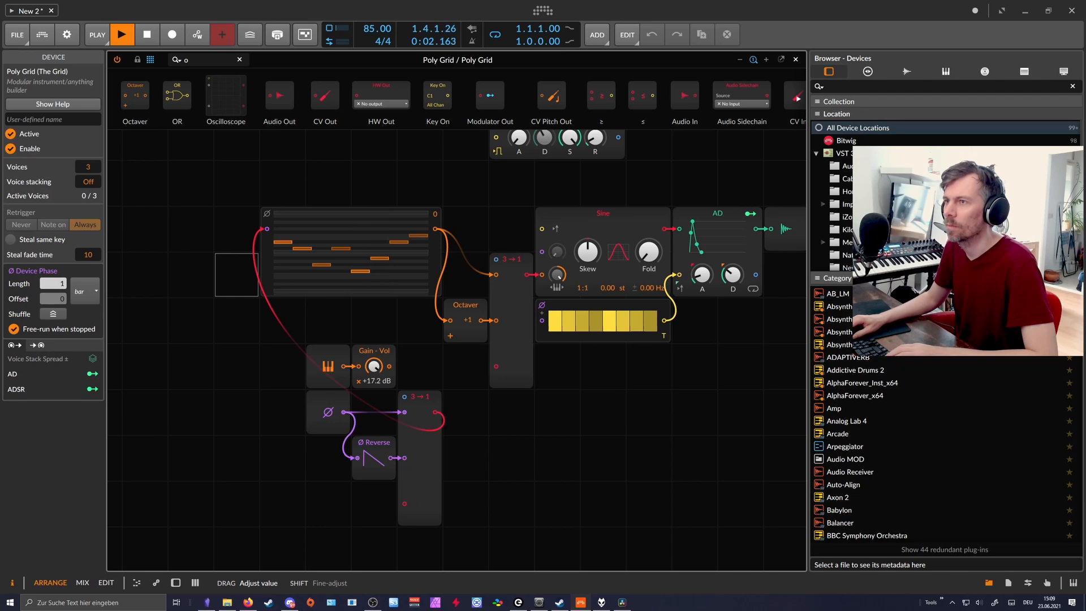
pyautogui.scroll(-3, 319, 259)
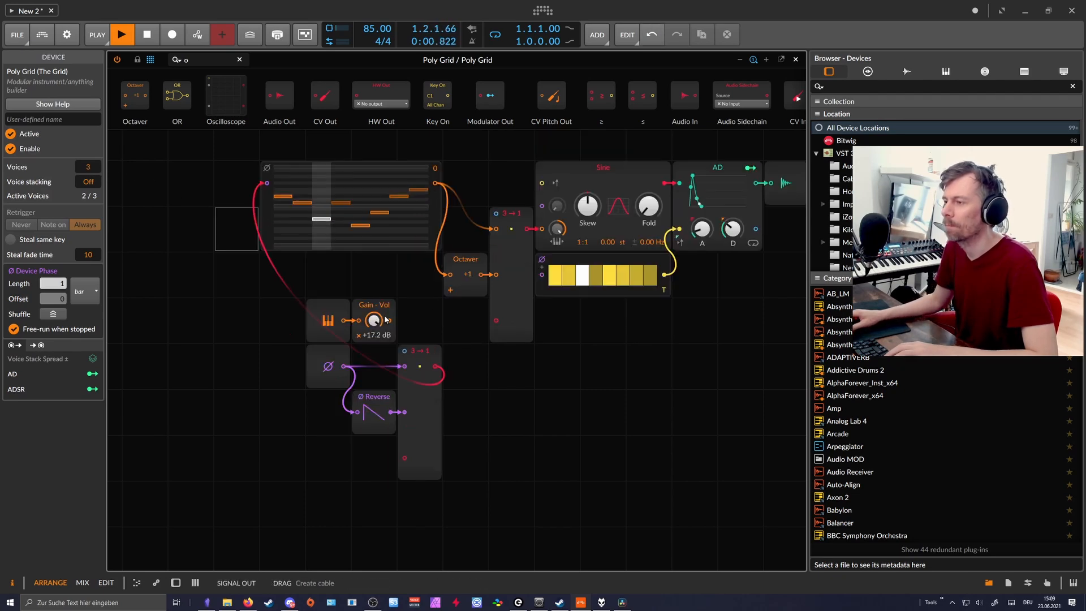
# Add a Ø Scaler with a 1:2 ratio, fed by the phase signal and connected to the phase Merge module's third input
pyautogui.click(435, 402)
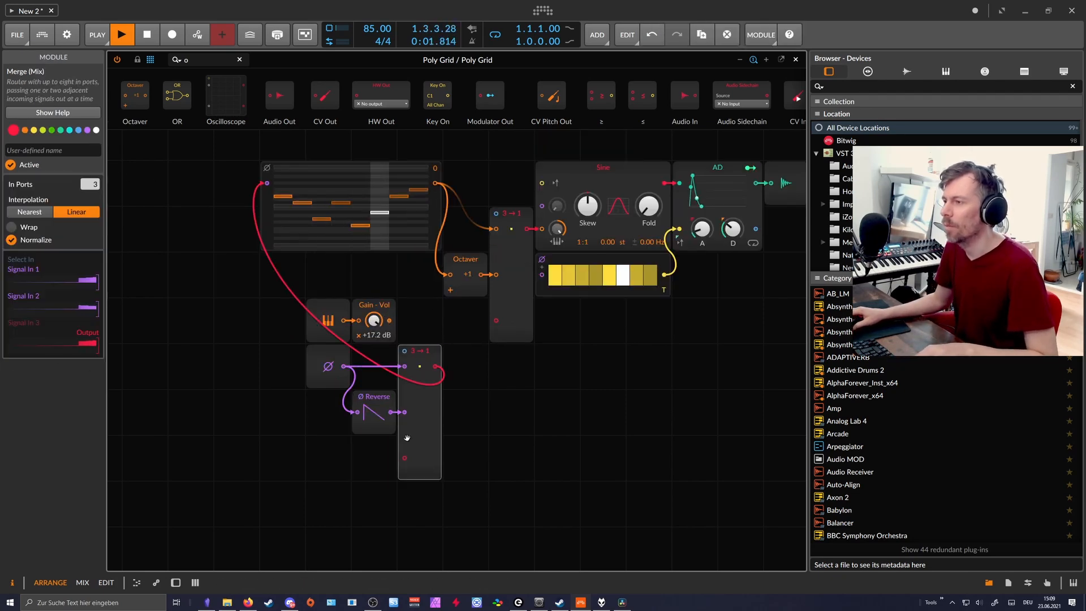
pyautogui.click(378, 419)
pyautogui.click(202, 60)
pyautogui.write('o')
pyautogui.press('BackSpace')
pyautogui.write('sca')
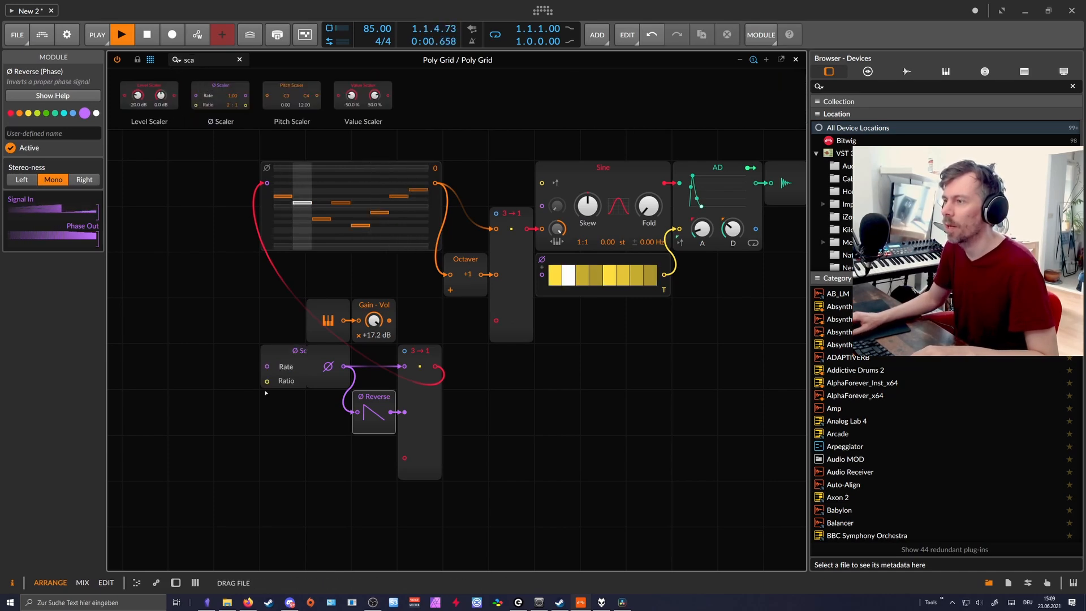
pyautogui.moveTo(266, 393); pyautogui.dragTo(313, 485)
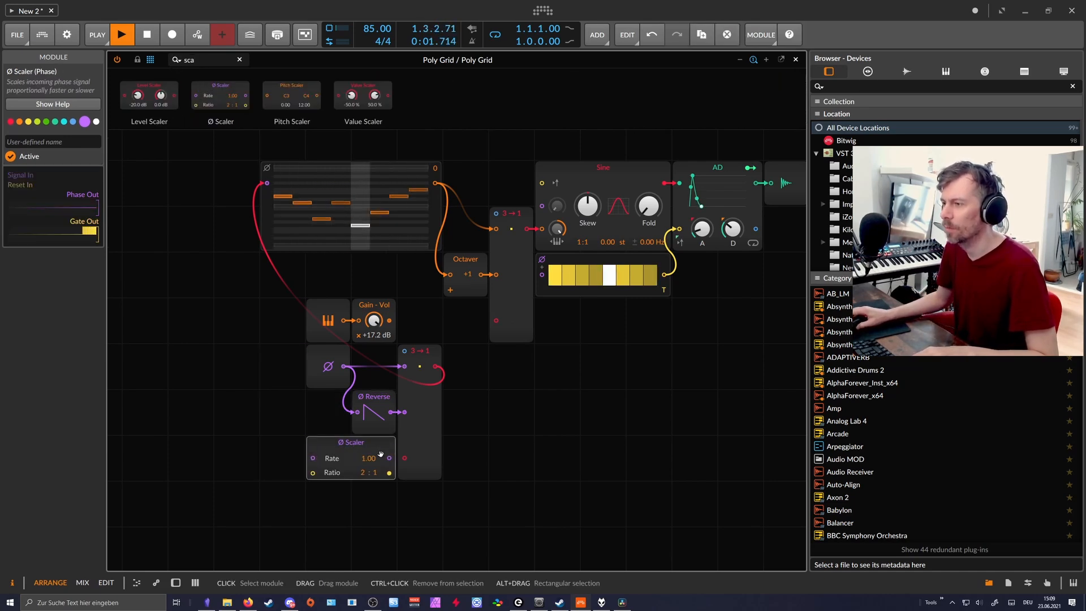
pyautogui.moveTo(344, 367); pyautogui.dragTo(404, 457)
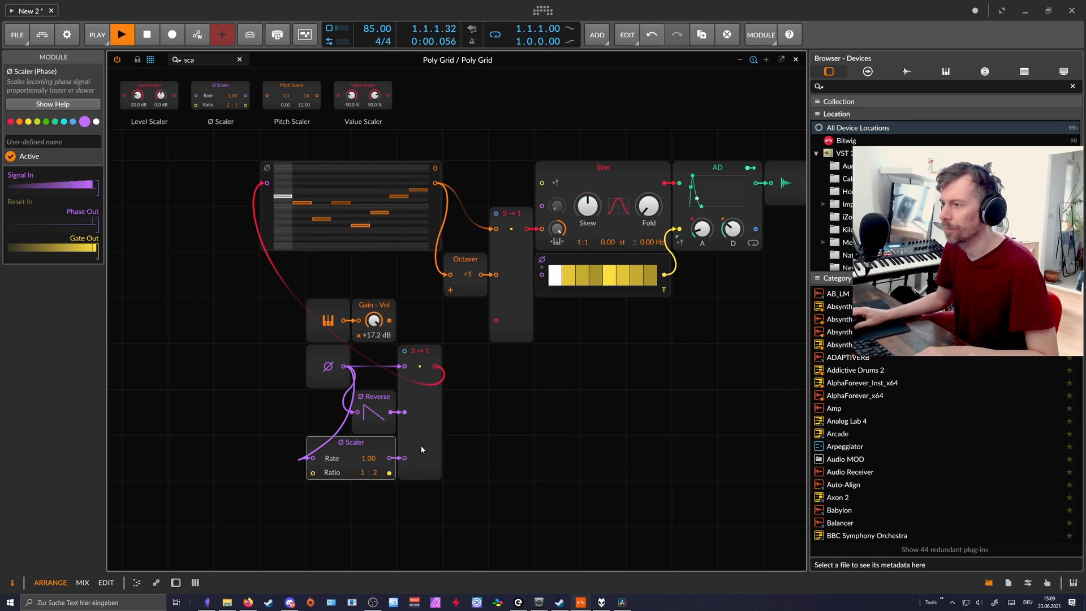
pyautogui.click(419, 453)
# Duplicate the Octaver at +2 octaves into the pitch Merge's third input, and move the Pitch In and Gain - Vol modules away from the Merge modules
pyautogui.keyDown('ctrl'); pyautogui.moveTo(469, 272); pyautogui.dragTo(469, 311); pyautogui.keyUp('ctrl')
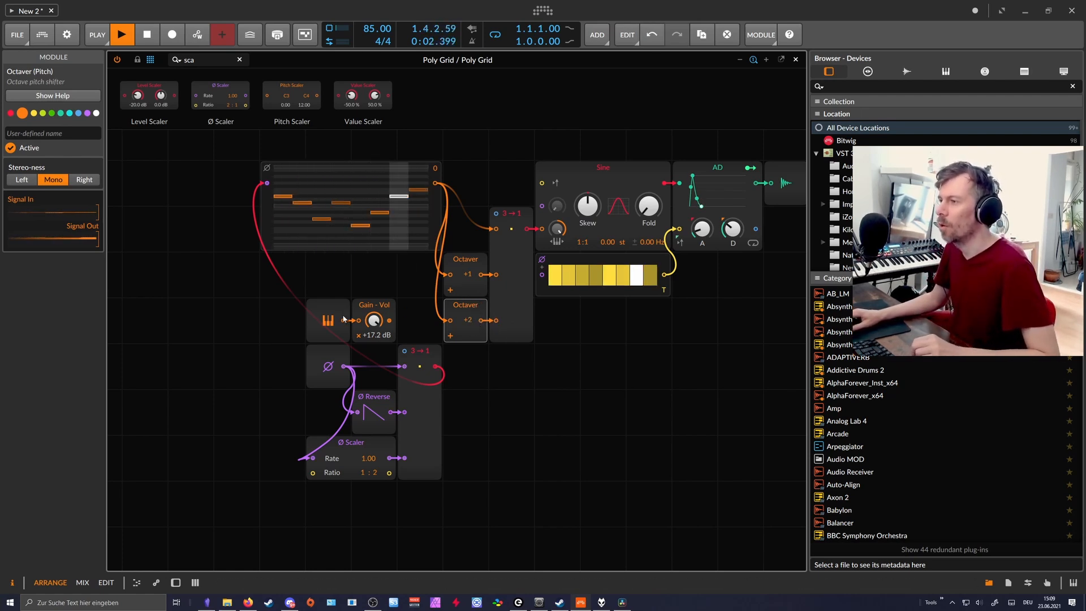
pyautogui.moveTo(415, 315); pyautogui.dragTo(195, 307)
pyautogui.click(218, 274)
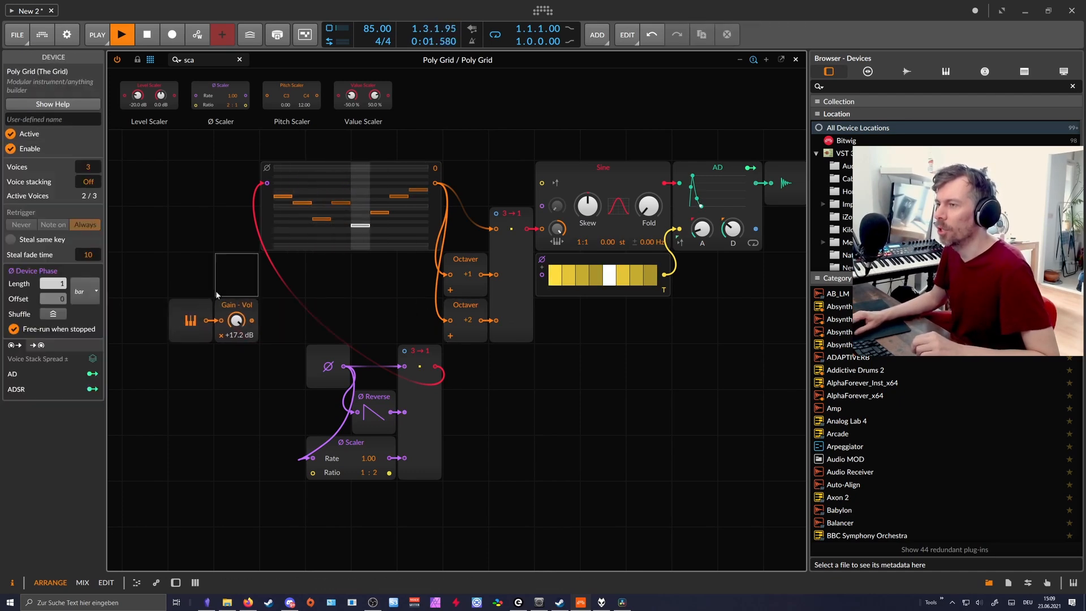
pyautogui.click(247, 313)
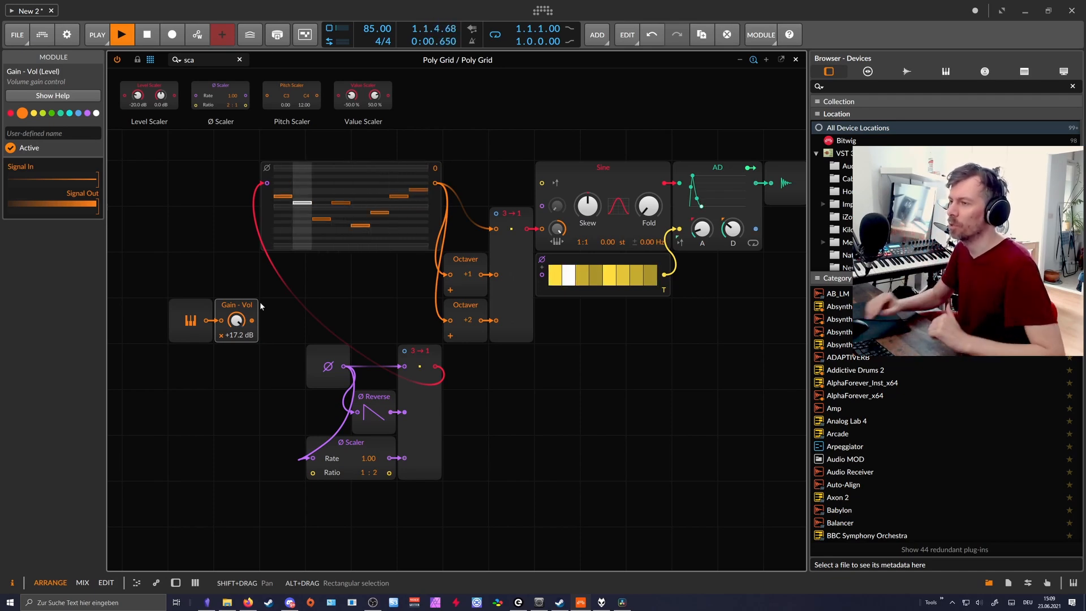
# Replace the Gain - Vol module beside Pitch In with a Multiply module fed by the pitch signal
pyautogui.click(277, 305)
pyautogui.click(247, 307)
pyautogui.press('Delete')
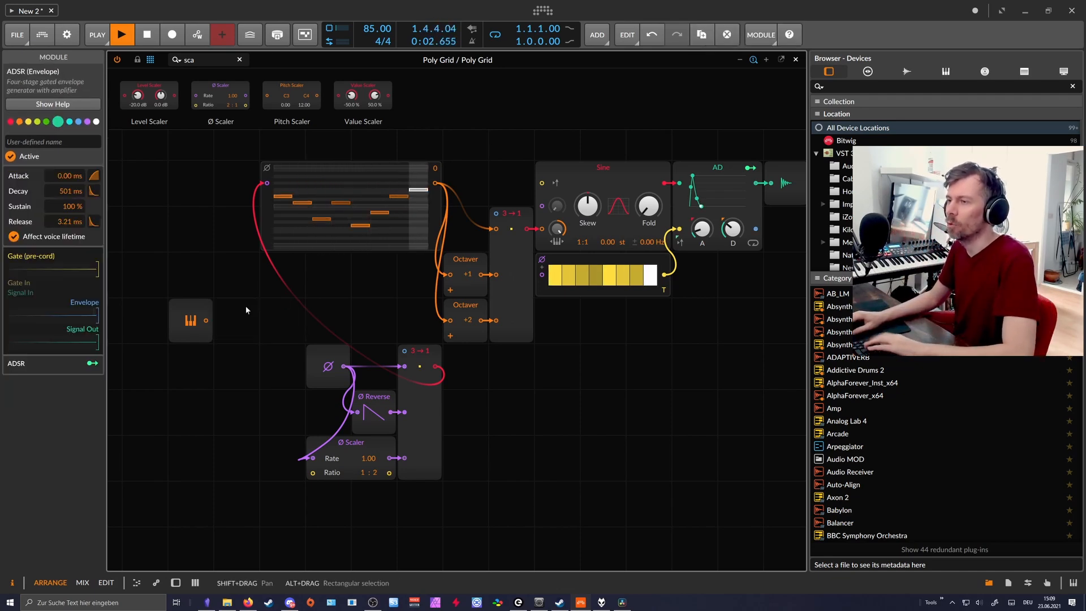
pyautogui.click(168, 62)
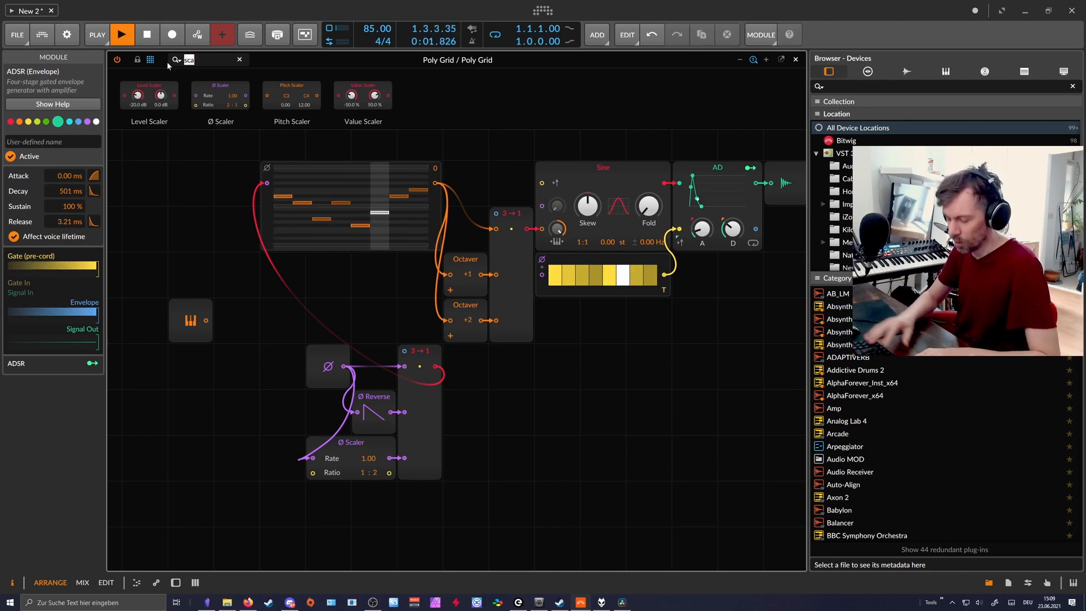
pyautogui.write('mul')
pyautogui.moveTo(137, 95); pyautogui.dragTo(236, 320)
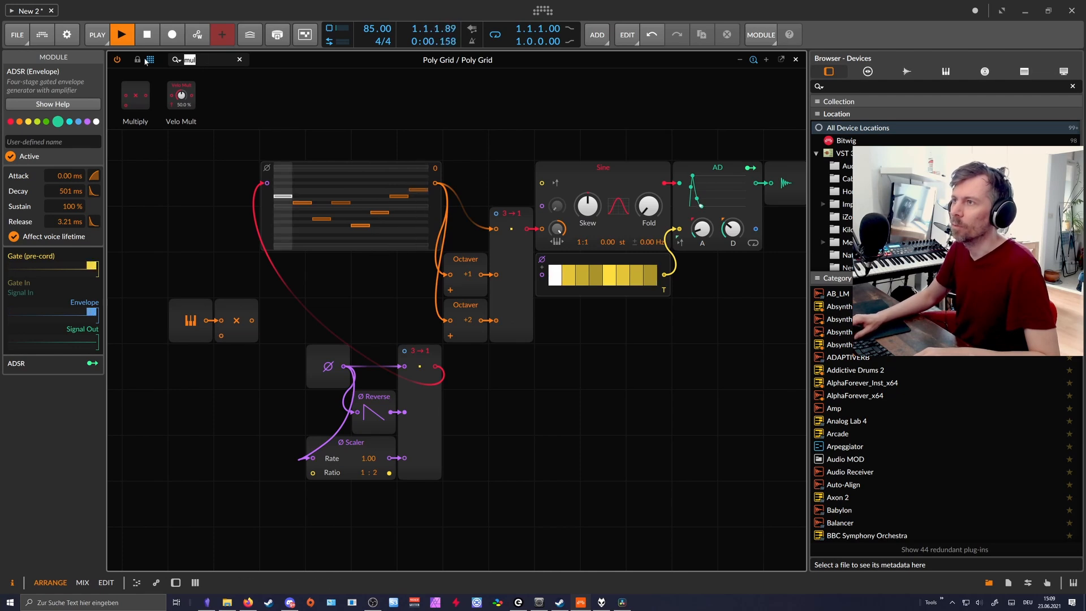
# Add a Constant module with value 10.00 below Pitch In, feeding the Multiply module's second input
pyautogui.write('const')
pyautogui.moveTo(137, 95); pyautogui.dragTo(222, 337)
pyautogui.moveTo(200, 380); pyautogui.dragTo(200, 354)
pyautogui.click(190, 316)
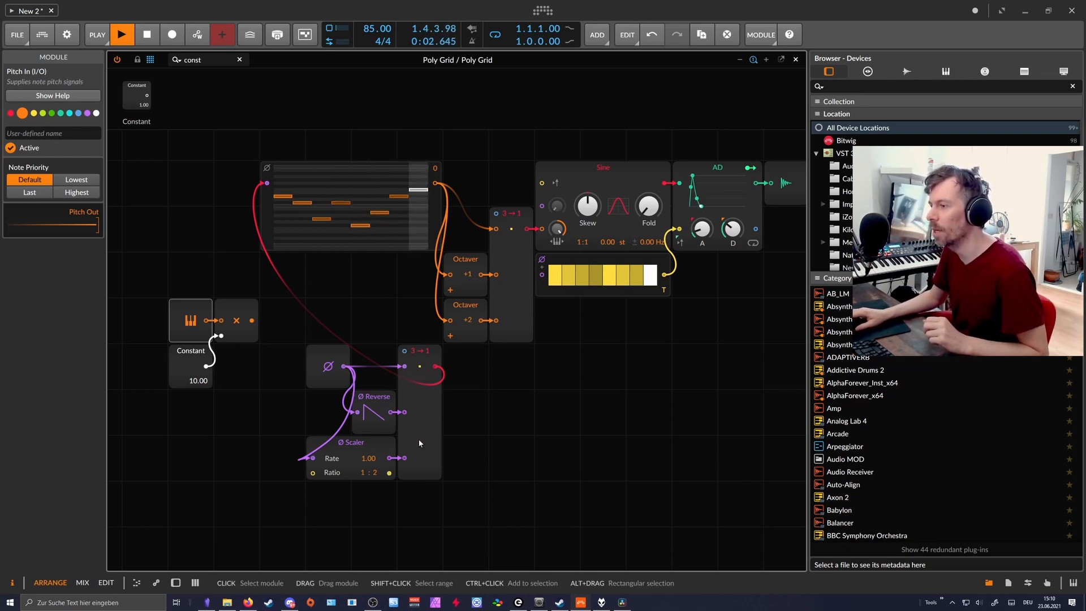
# Connect the Multiply output to the select inputs of both the phase Merge and the pitch Merge
pyautogui.click(423, 460)
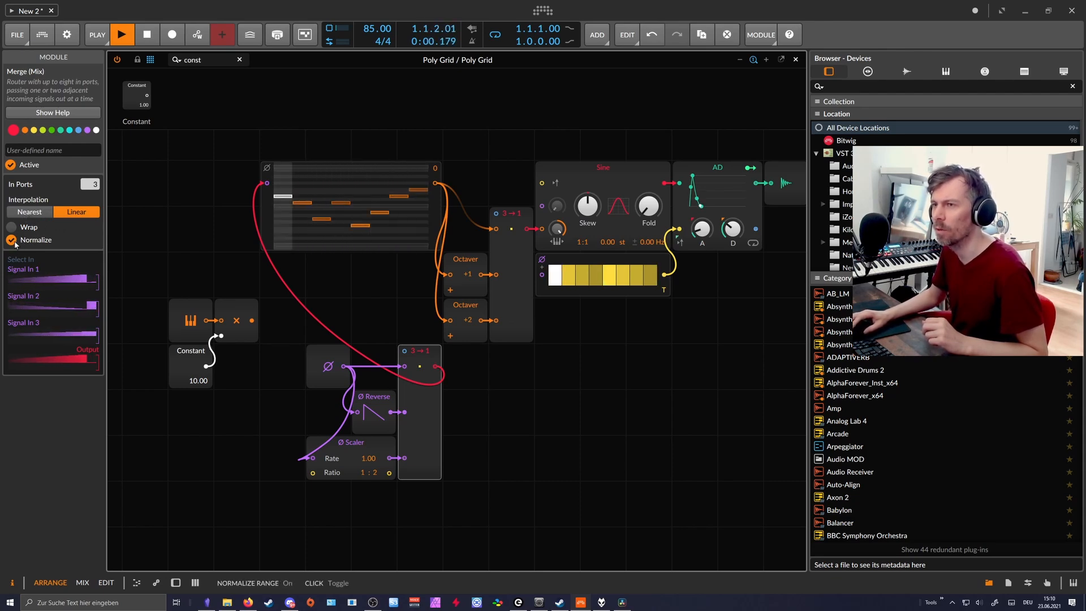
pyautogui.click(269, 290)
pyautogui.moveTo(252, 320); pyautogui.dragTo(405, 351)
pyautogui.moveTo(253, 320); pyautogui.dragTo(496, 213)
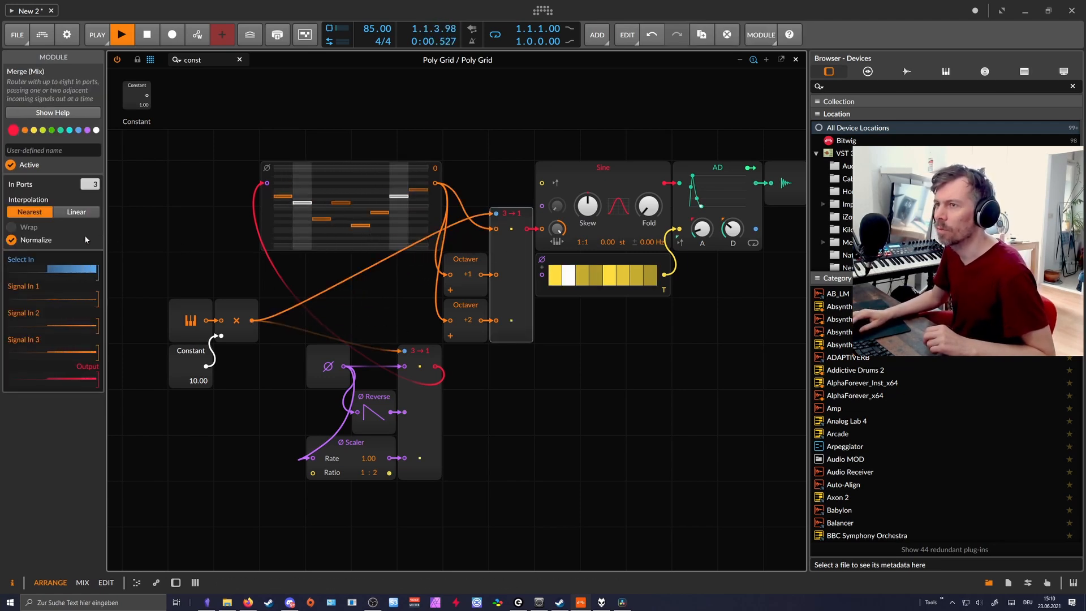
pyautogui.click(346, 310)
# Add a third full-bar note midway between C3 and C4 in the Poly Grid #1 clip, and lower the top note one semitone
pyautogui.click(796, 60)
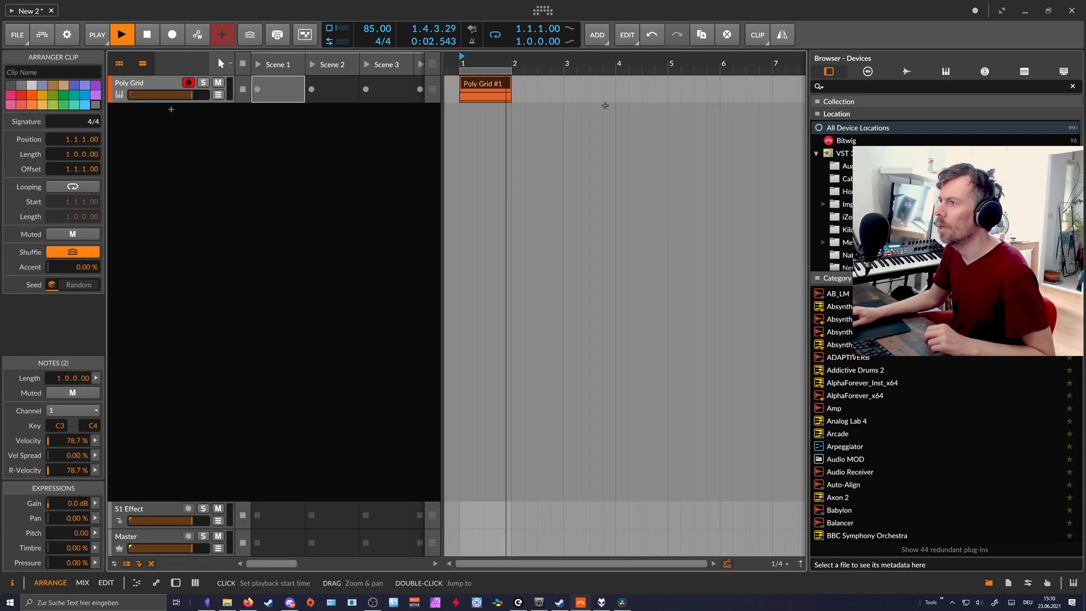
pyautogui.doubleClick(488, 86)
pyautogui.scroll(1, 348, 288)
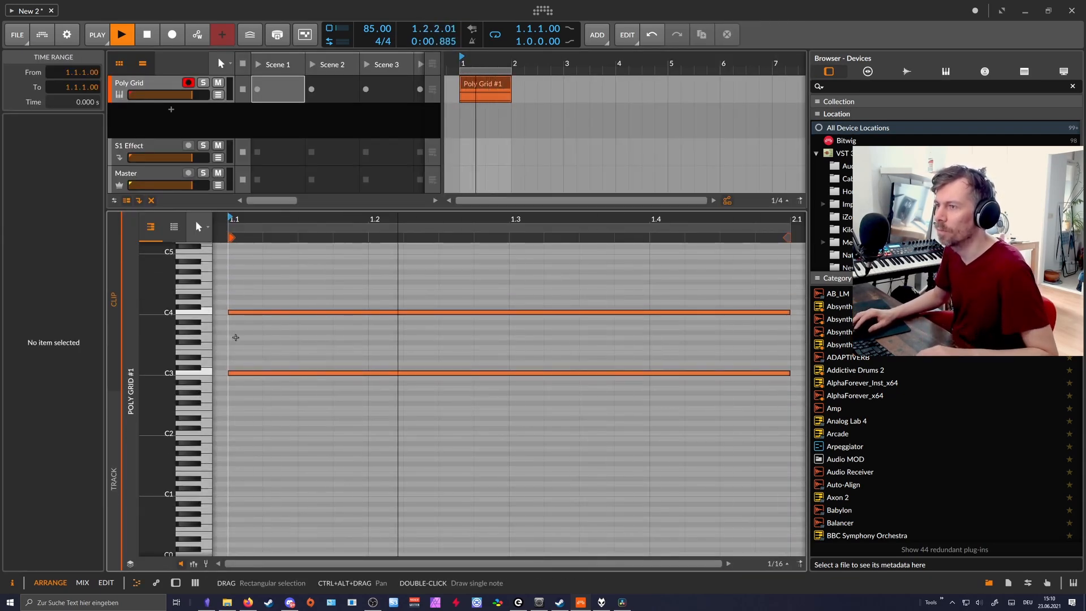
pyautogui.doubleClick(233, 342)
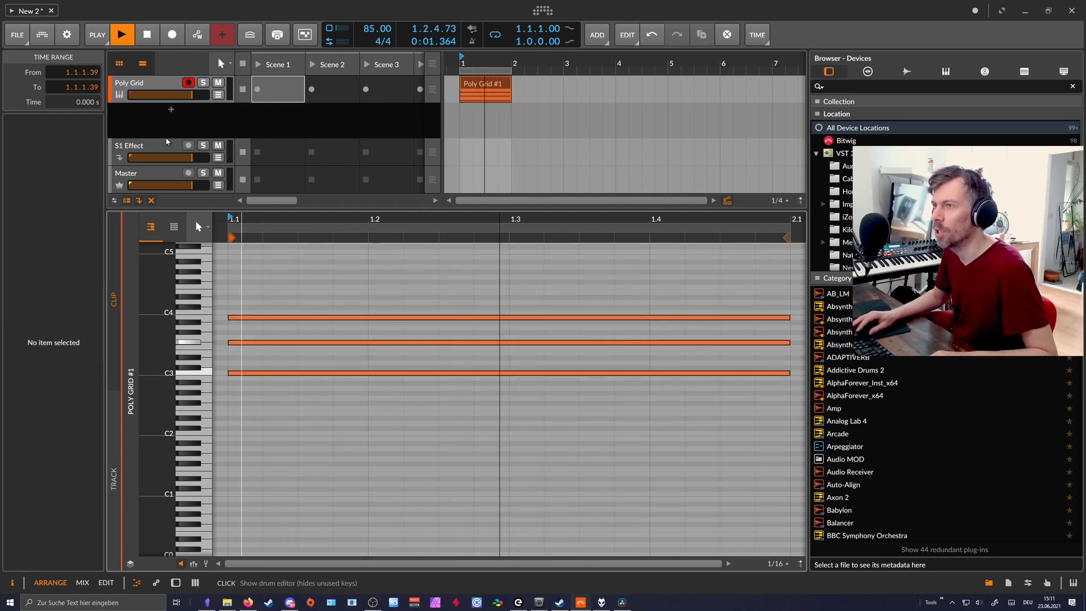
# Reopen the Poly Grid patch, check the modules while three voices play, and raise the device's output level
pyautogui.doubleClick(157, 84)
pyautogui.click(293, 475)
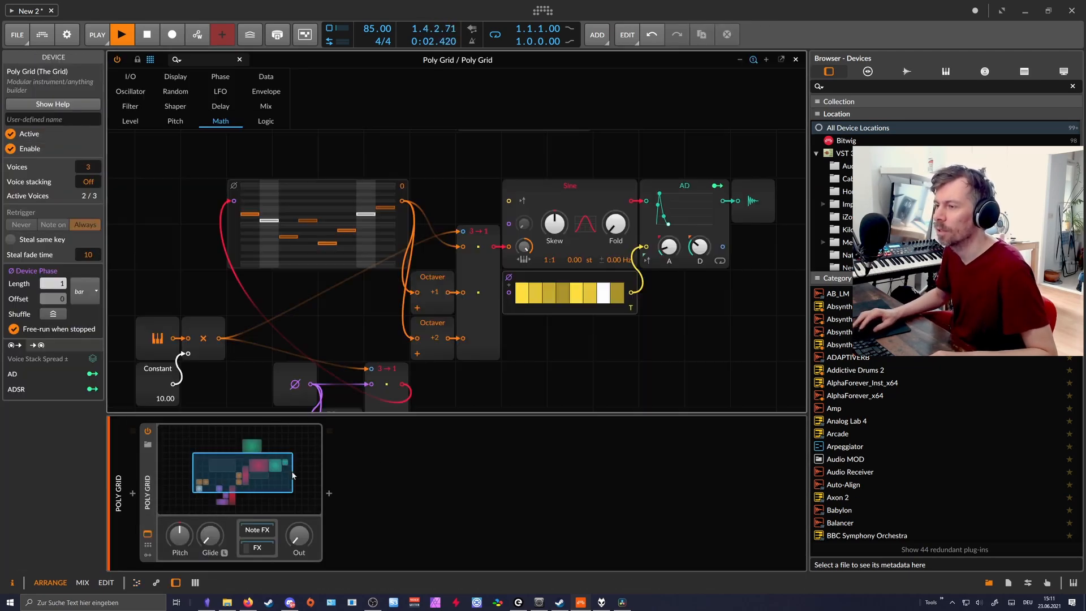
pyautogui.scroll(-2, 436, 388)
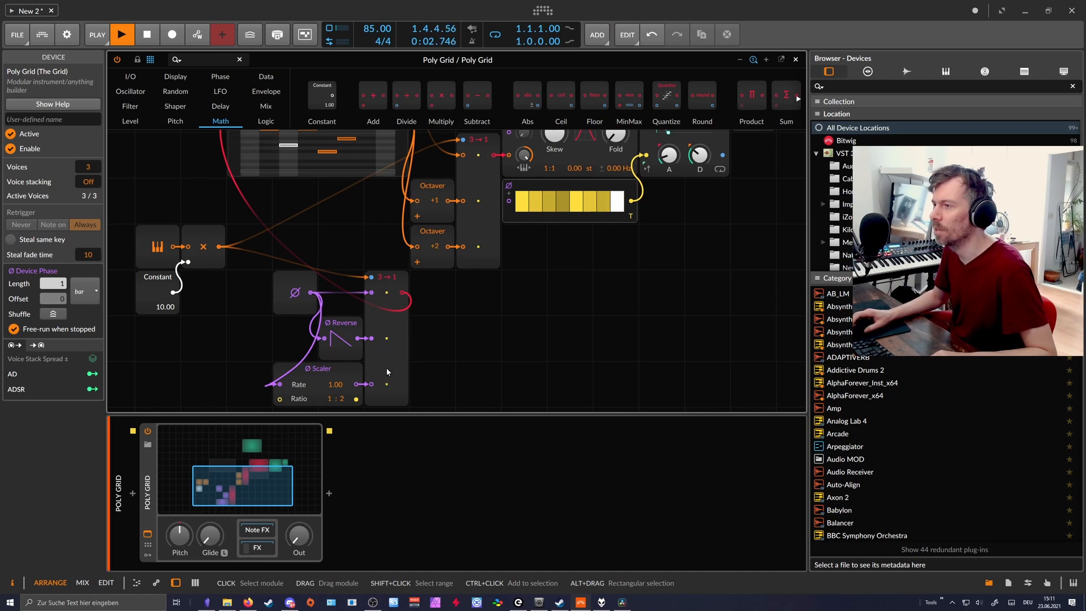
pyautogui.scroll(2, 407, 346)
pyautogui.scroll(2, 406, 346)
pyautogui.scroll(-6, 406, 346)
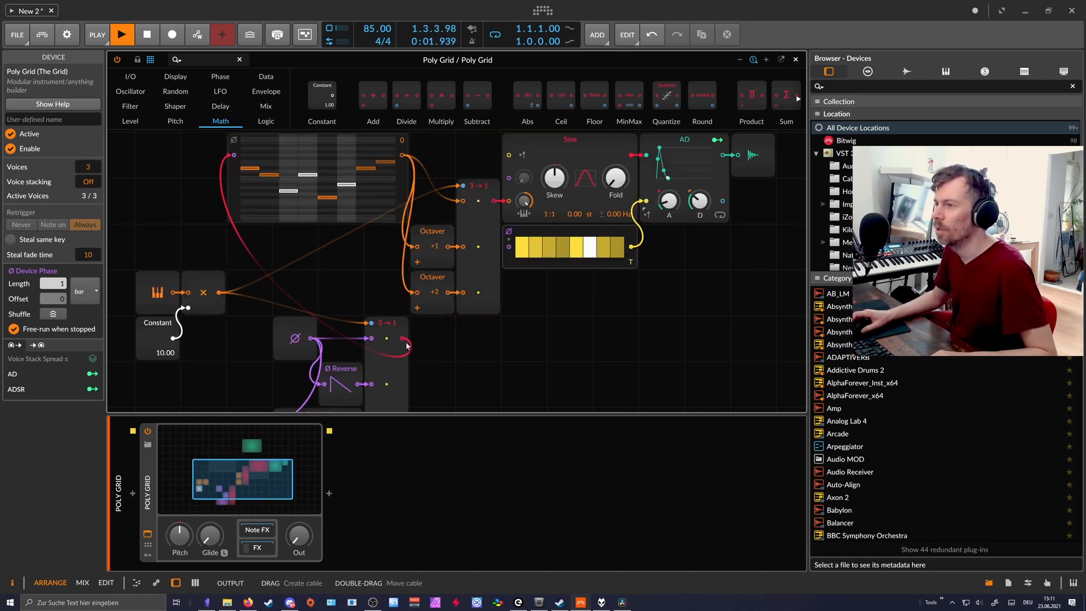
pyautogui.scroll(5, 382, 340)
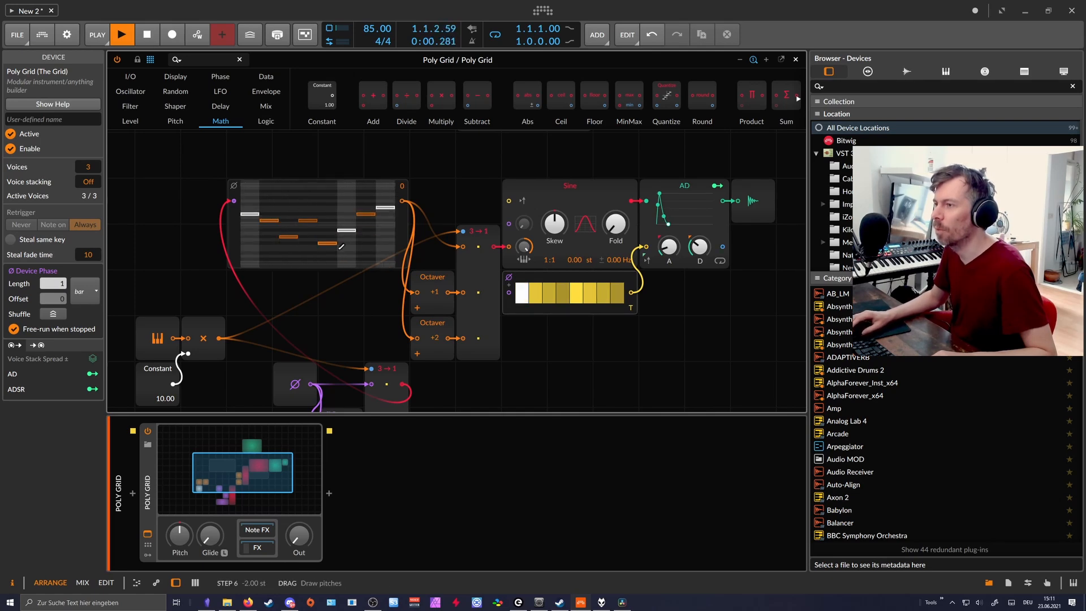
pyautogui.moveTo(299, 535); pyautogui.dragTo(299, 466)
# Set the Ø Scaler's ratio to 2:1
pyautogui.scroll(-4, 328, 369)
pyautogui.moveTo(334, 353); pyautogui.dragTo(330, 359)
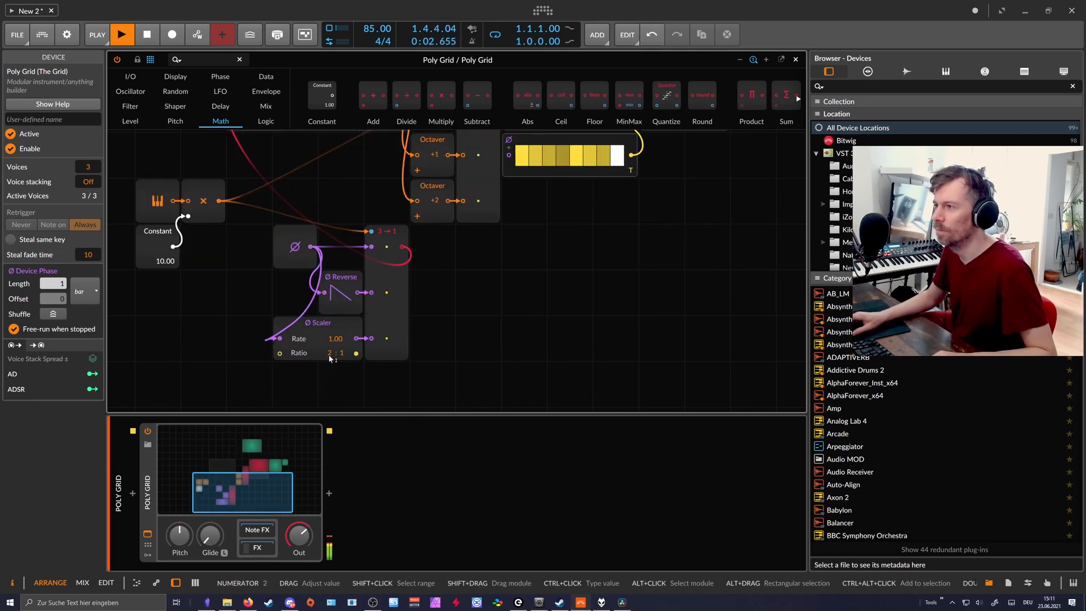
pyautogui.scroll(4, 329, 359)
pyautogui.scroll(-3, 329, 359)
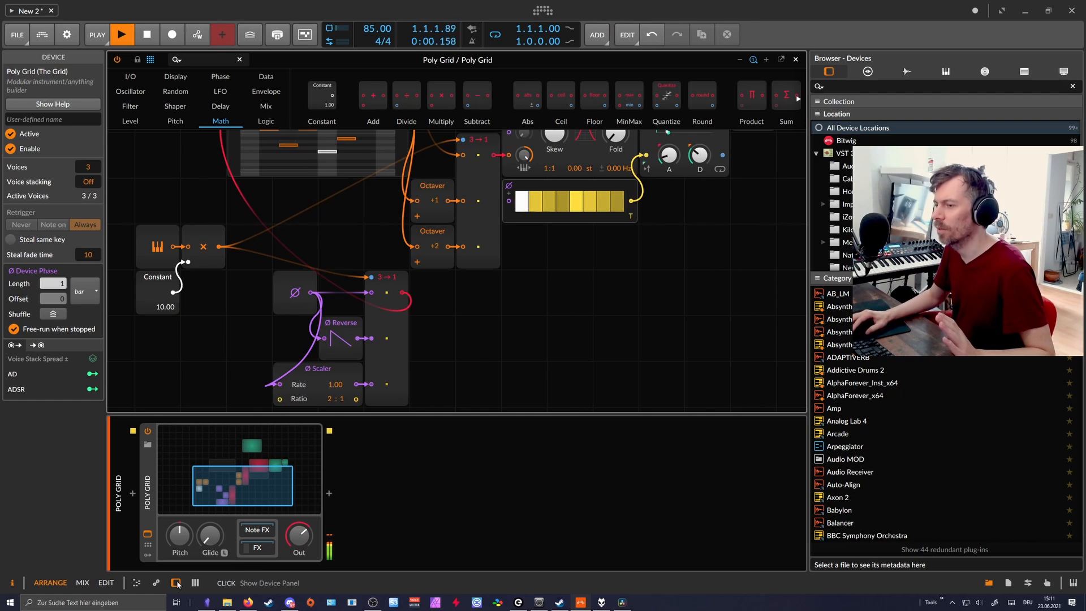
pyautogui.scroll(3, 318, 520)
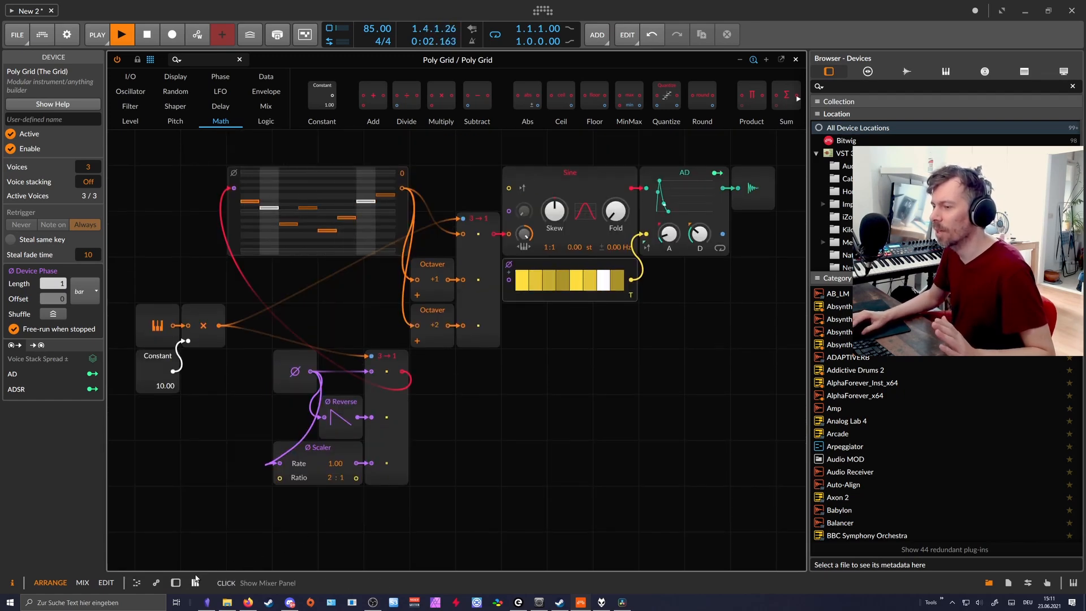
# Move the Gates module down level with the phase Merge and connect the Merge output to its phase input
pyautogui.click(176, 582)
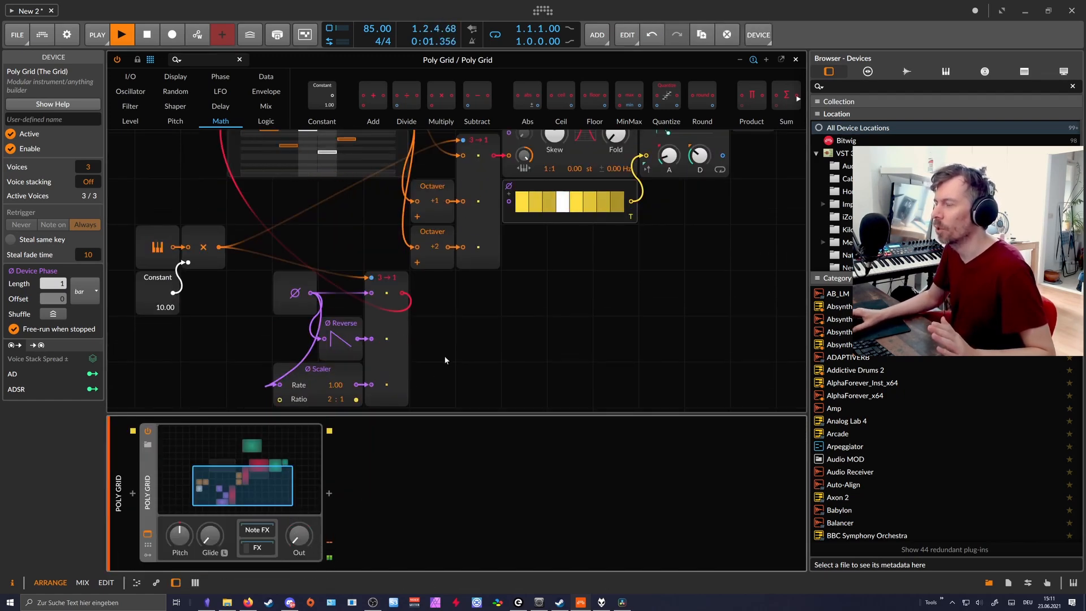
pyautogui.scroll(2, 442, 358)
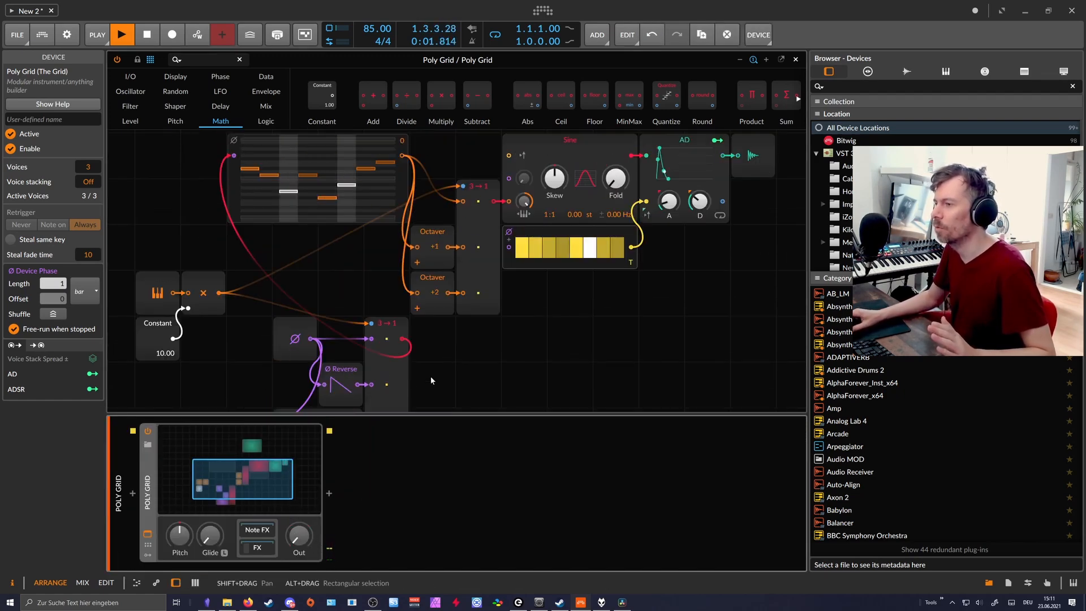
pyautogui.click(175, 583)
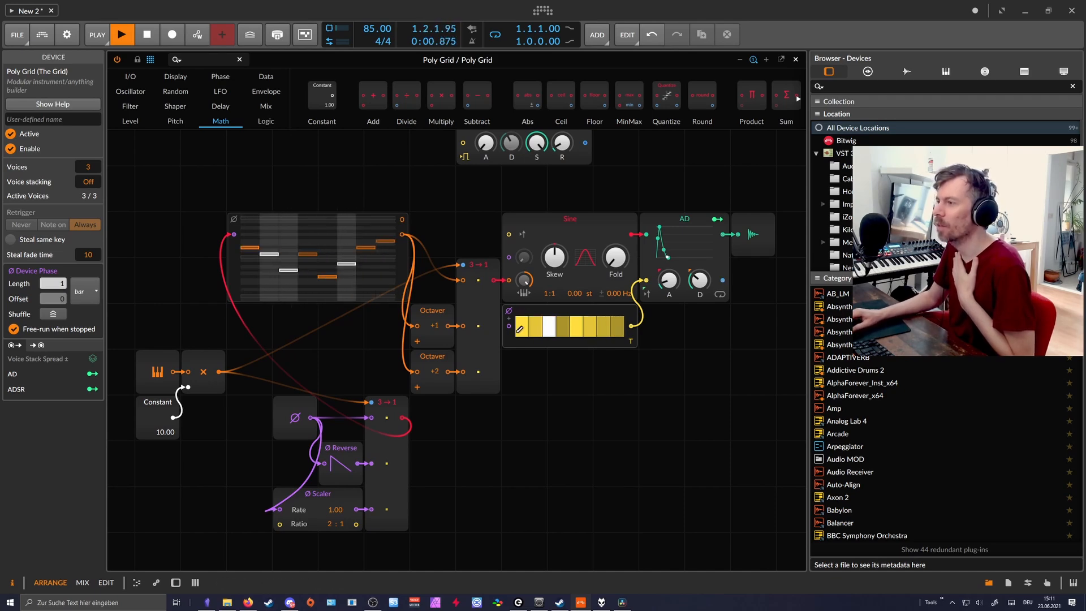
pyautogui.moveTo(512, 336); pyautogui.dragTo(511, 427)
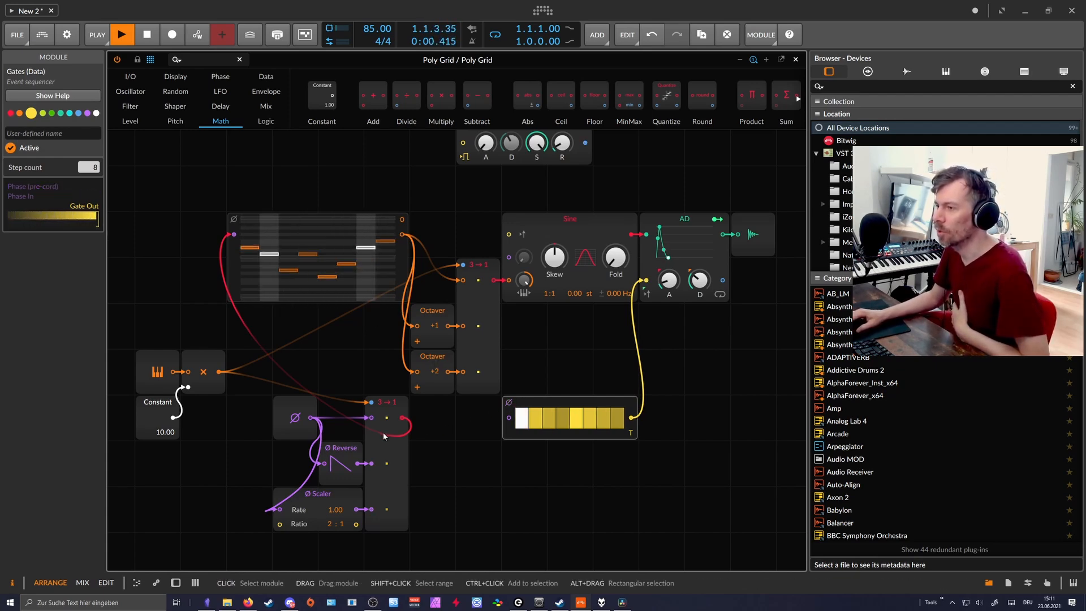
pyautogui.moveTo(403, 418); pyautogui.dragTo(508, 417)
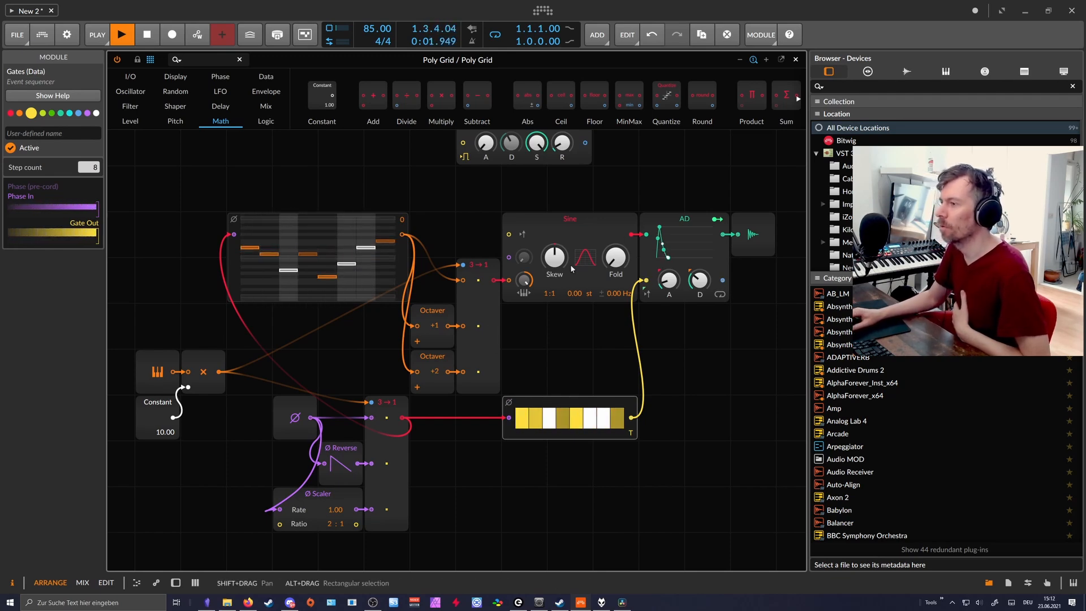
# Set the Ø Scaler's ratio to 1:2
pyautogui.click(175, 582)
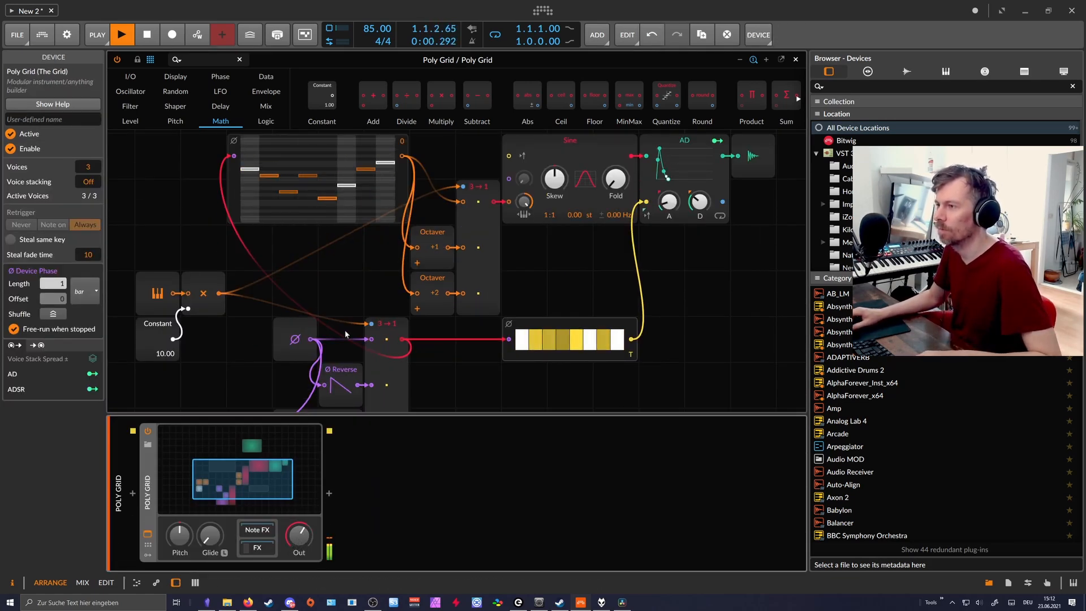
pyautogui.scroll(-3, 347, 331)
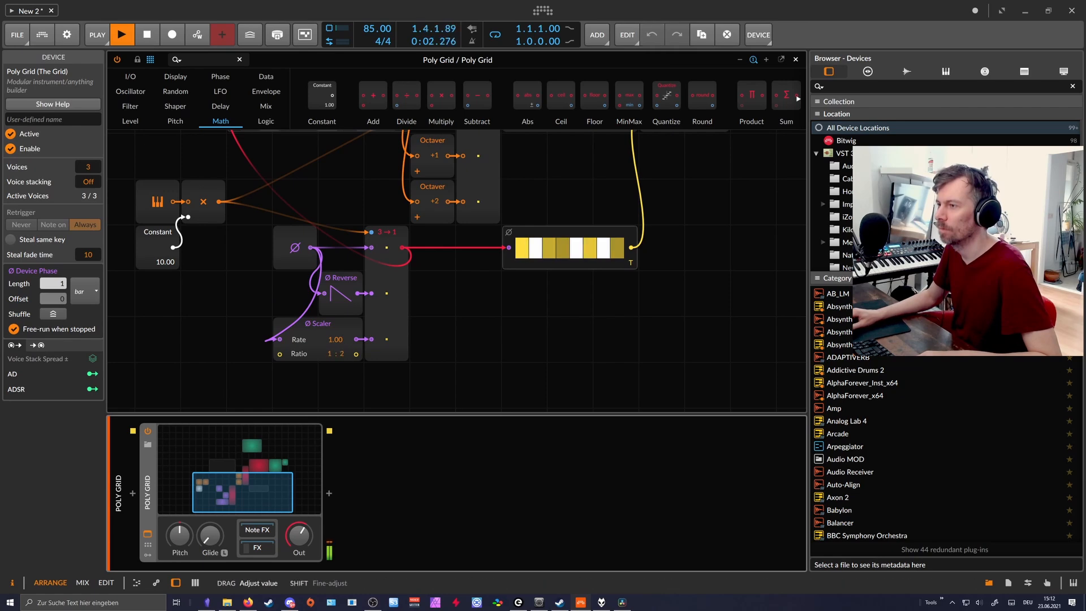
pyautogui.moveTo(341, 355); pyautogui.dragTo(342, 352)
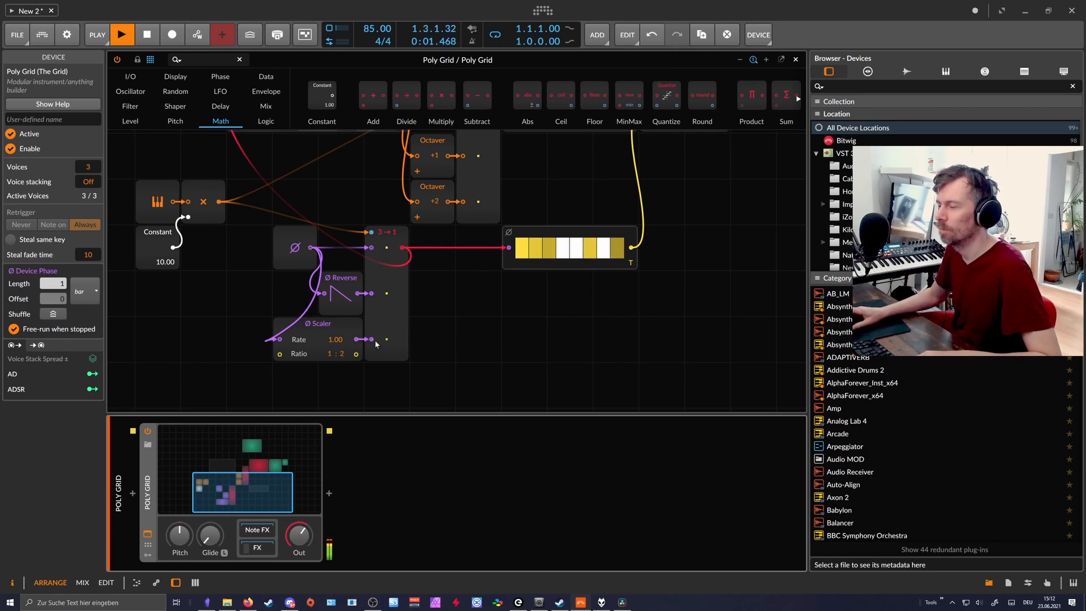
pyautogui.scroll(5, 284, 214)
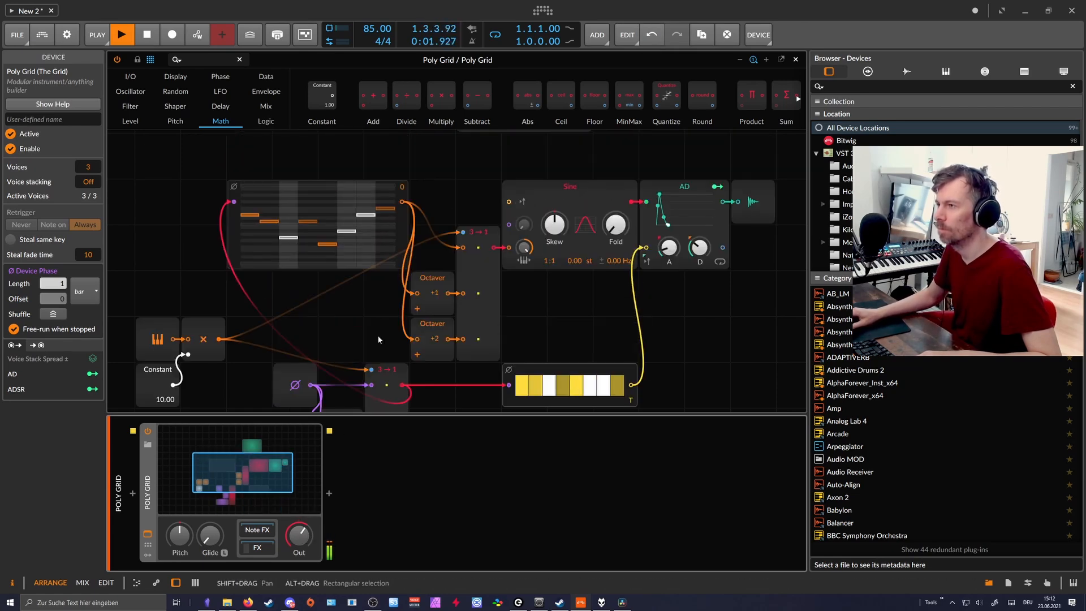
# Lower the second step and raise the fourth step in the Pitches sequencer
pyautogui.click(273, 231)
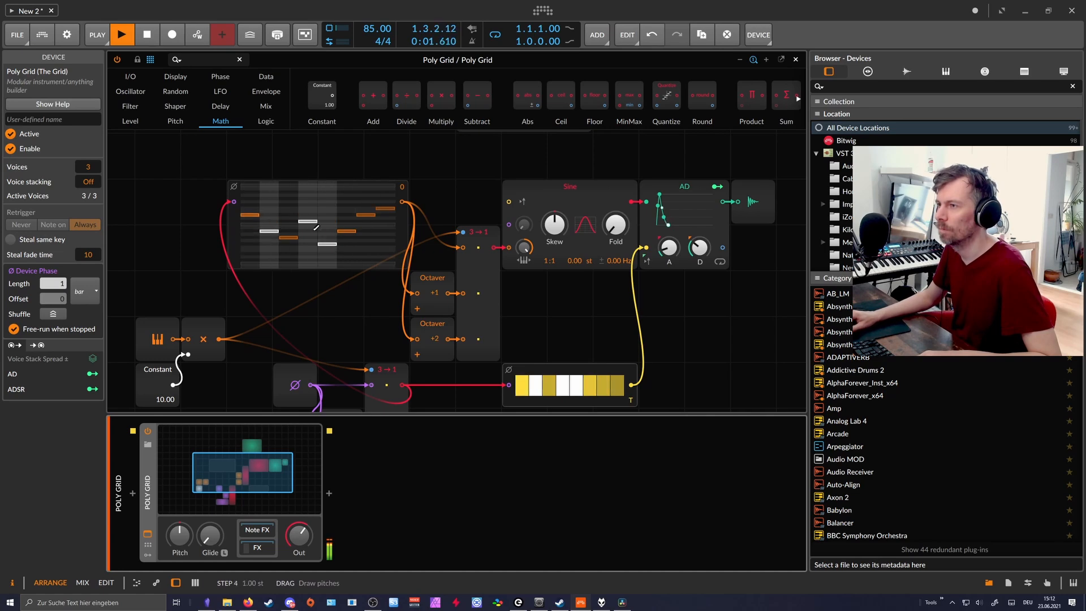
pyautogui.click(308, 199)
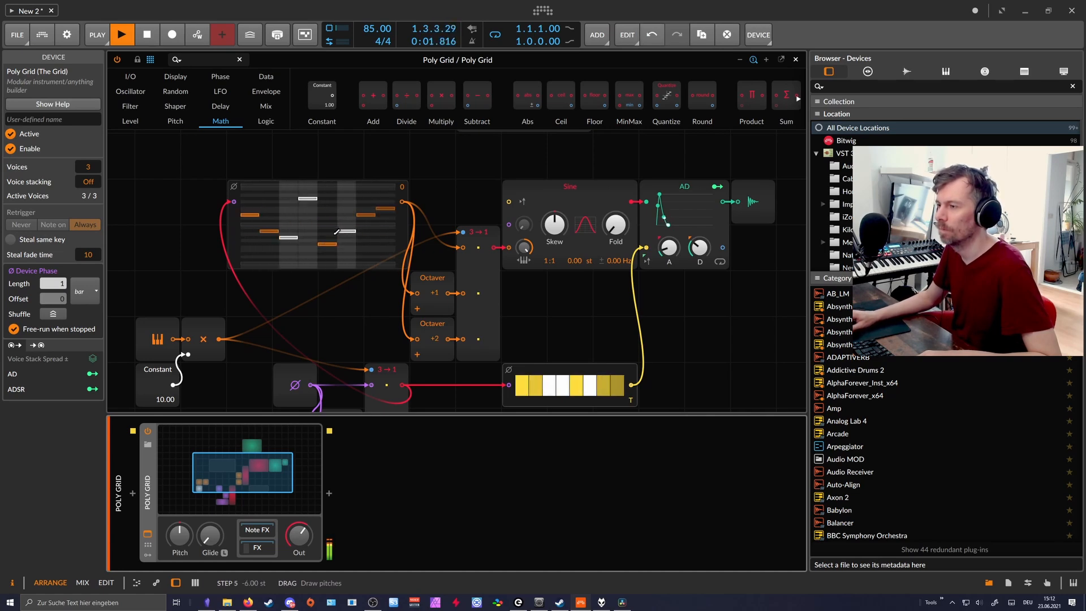
pyautogui.scroll(-1, 334, 243)
# Replace the Grid Note Out device in the Poly Grid's FX chain with a Delay-2 at 28 % mix
pyautogui.click(257, 547)
pyautogui.click(342, 492)
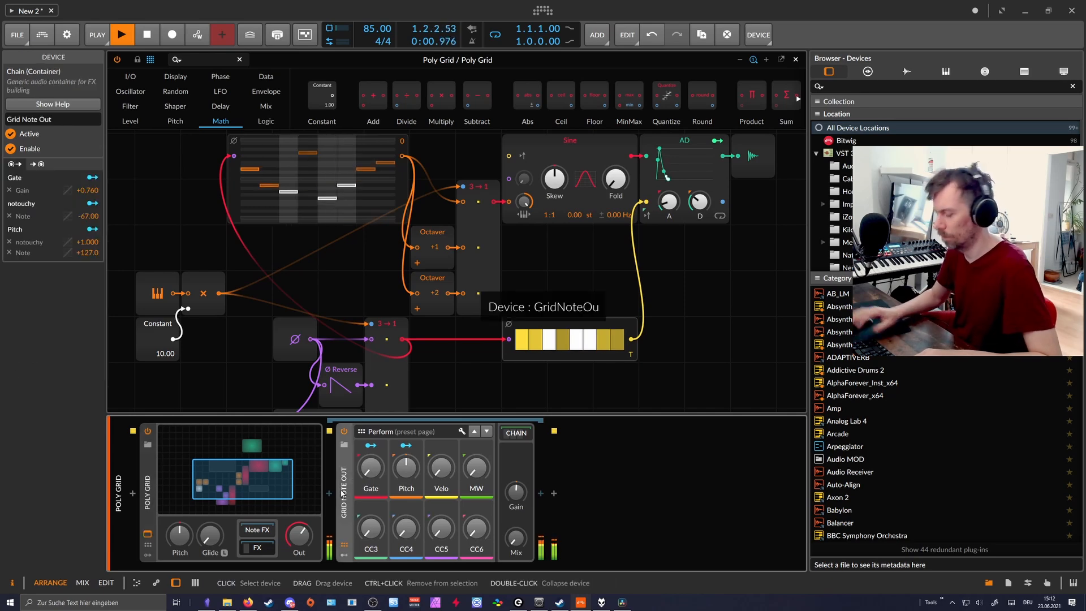
pyautogui.press('Delete')
pyautogui.click(330, 493)
pyautogui.write('delay')
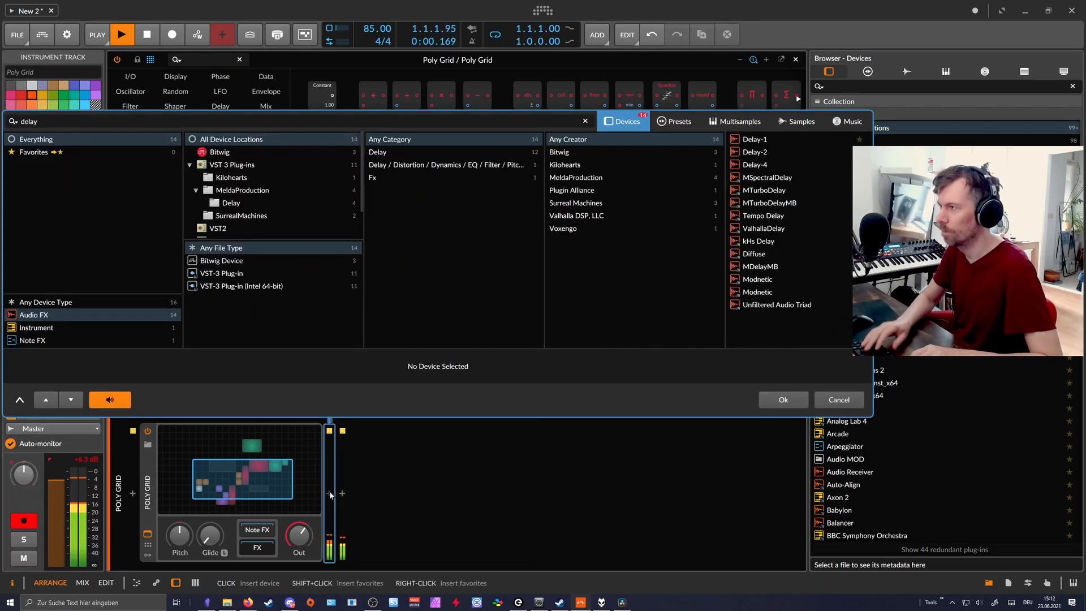
pyautogui.press('Return')
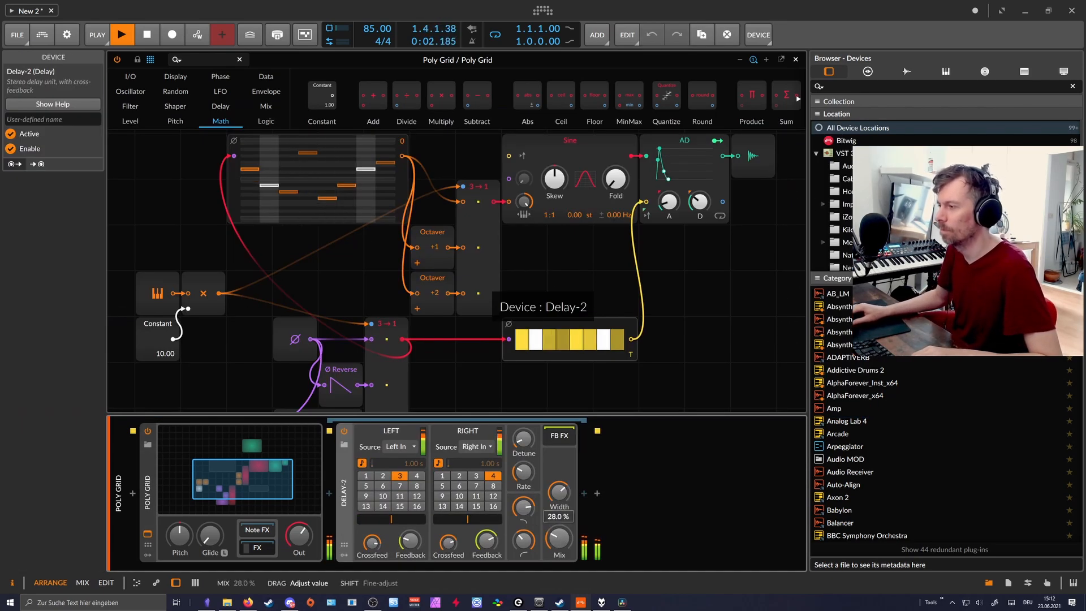
# Insert a Reverb at 27 % mix before the Delay-2 and hide the device chain
pyautogui.click(330, 493)
pyautogui.write('rever')
pyautogui.press('Return')
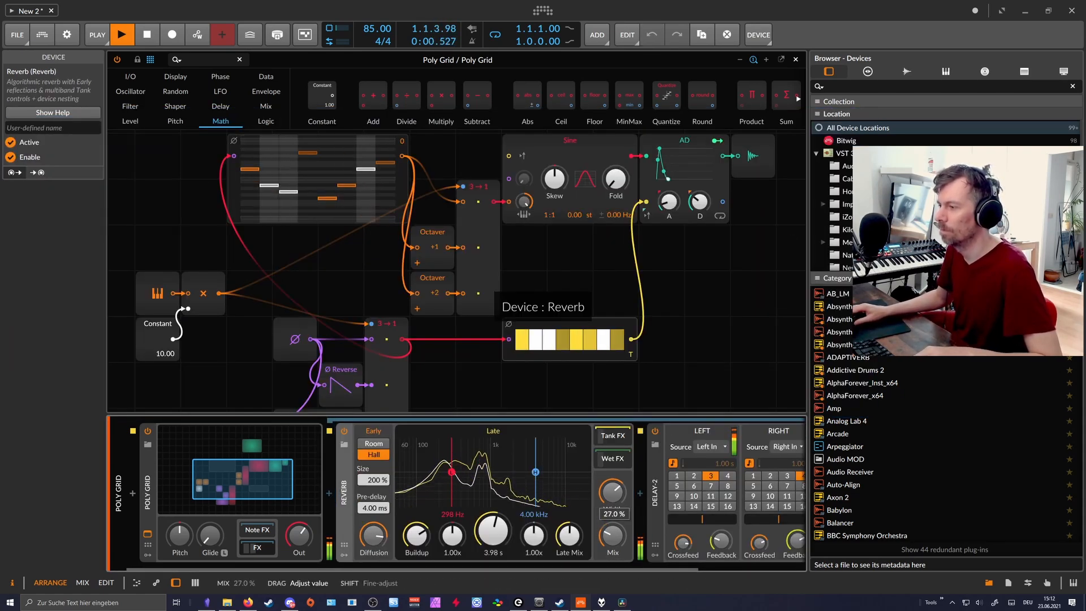
pyautogui.click(176, 583)
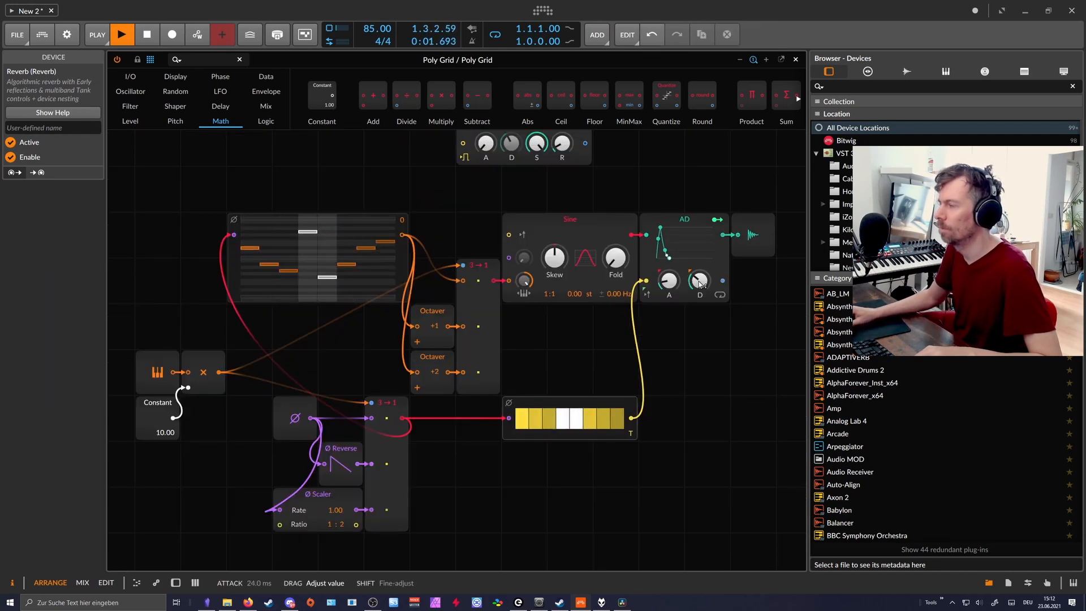
# Insert a Gain - Vol module between the AD envelope and the audio output, set to -13.3 dB
pyautogui.click(191, 59)
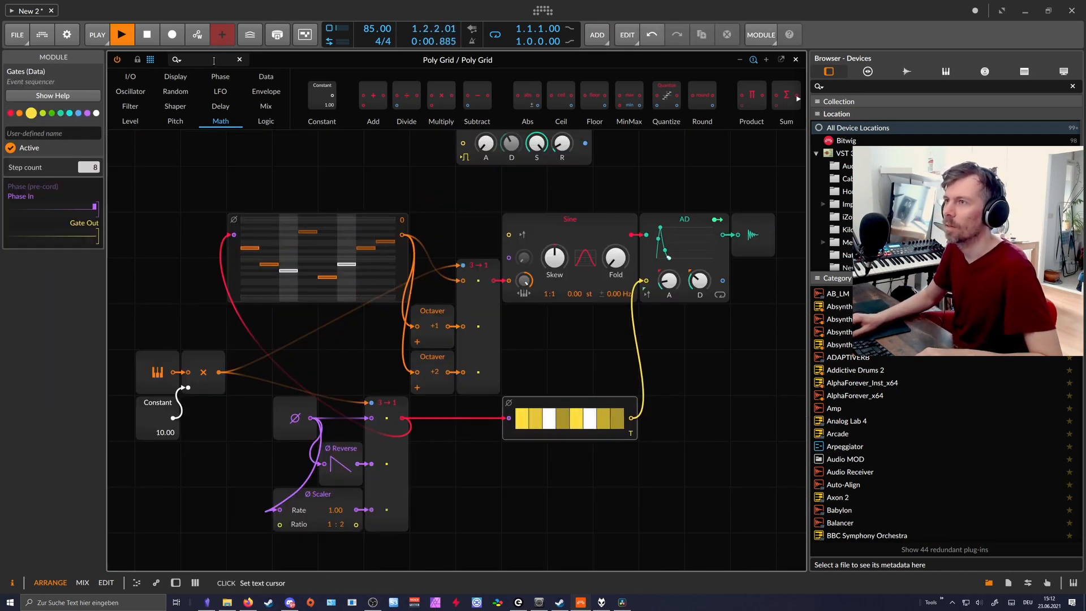
pyautogui.write('vol')
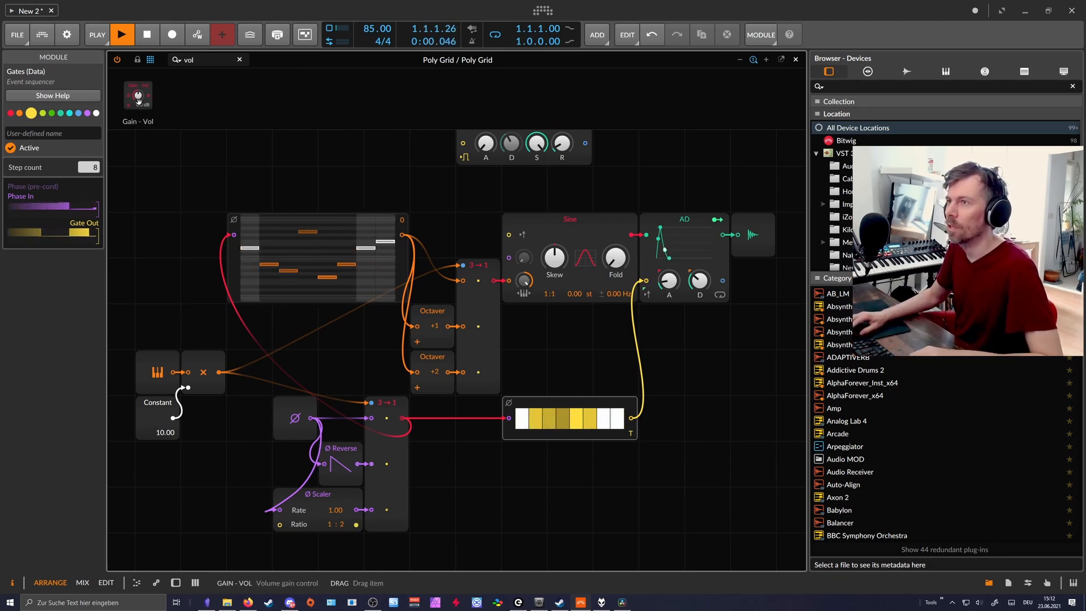
pyautogui.moveTo(137, 96); pyautogui.dragTo(752, 253)
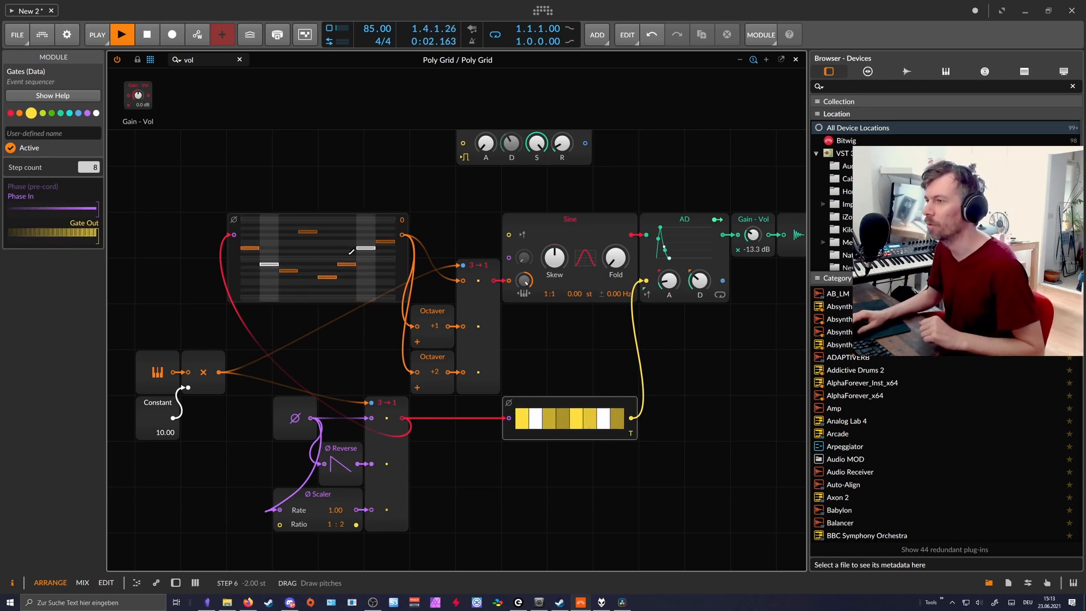
# Enlarge the Pitches sequencer vertically, raise its second step and slightly lower its fourth step
pyautogui.click(236, 278)
pyautogui.moveTo(236, 301); pyautogui.dragTo(236, 347)
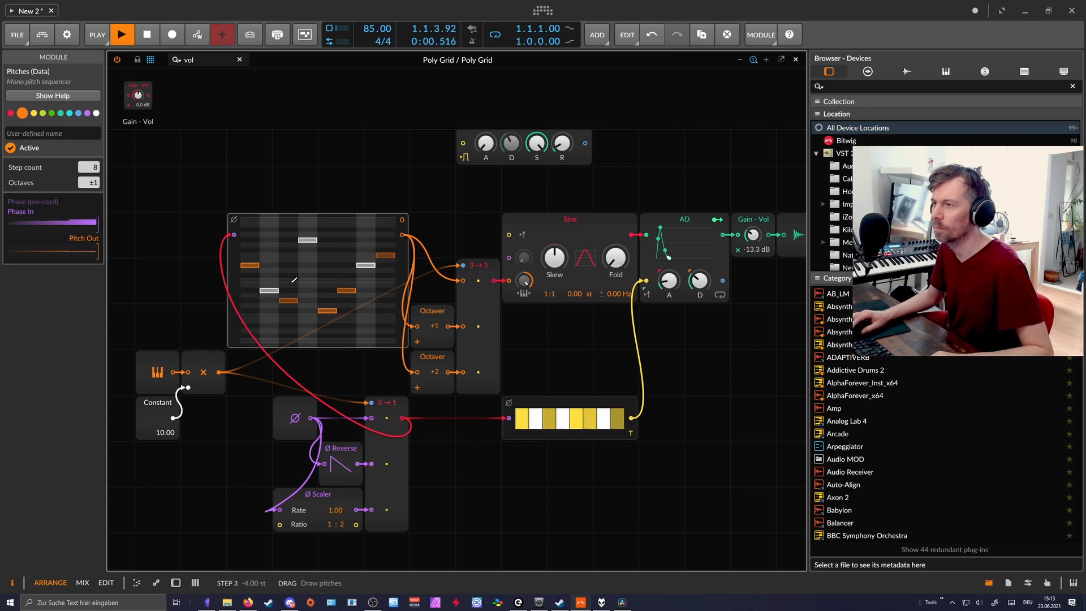
pyautogui.click(269, 240)
pyautogui.click(309, 247)
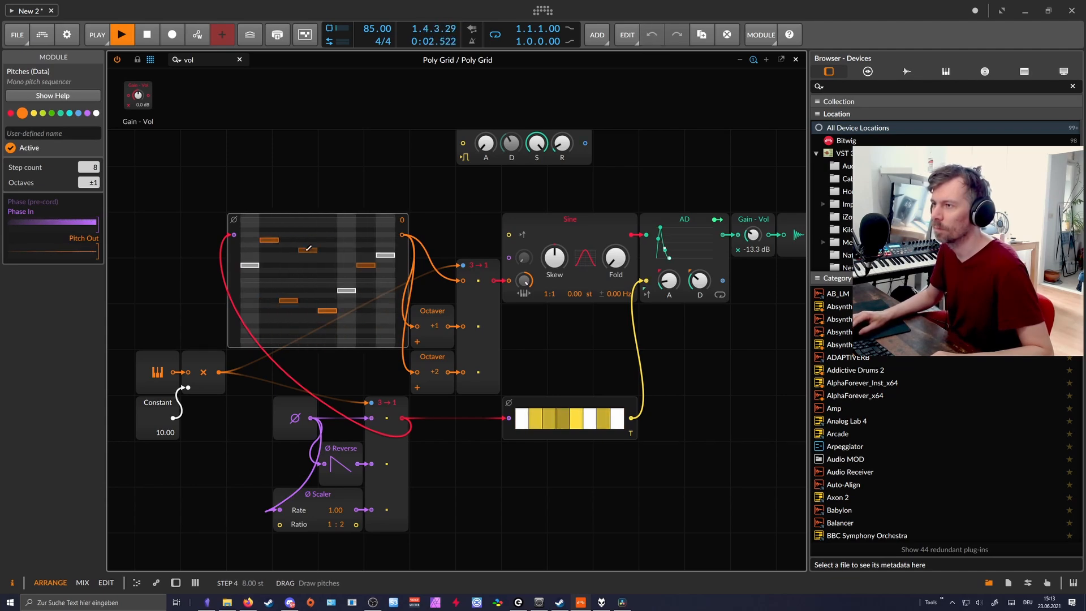
# Duplicate the octave-selecting Merge module below the Gates sequencer, keeping its selection input driven by the multiplied keyboard pitch
pyautogui.scroll(-3, 471, 278)
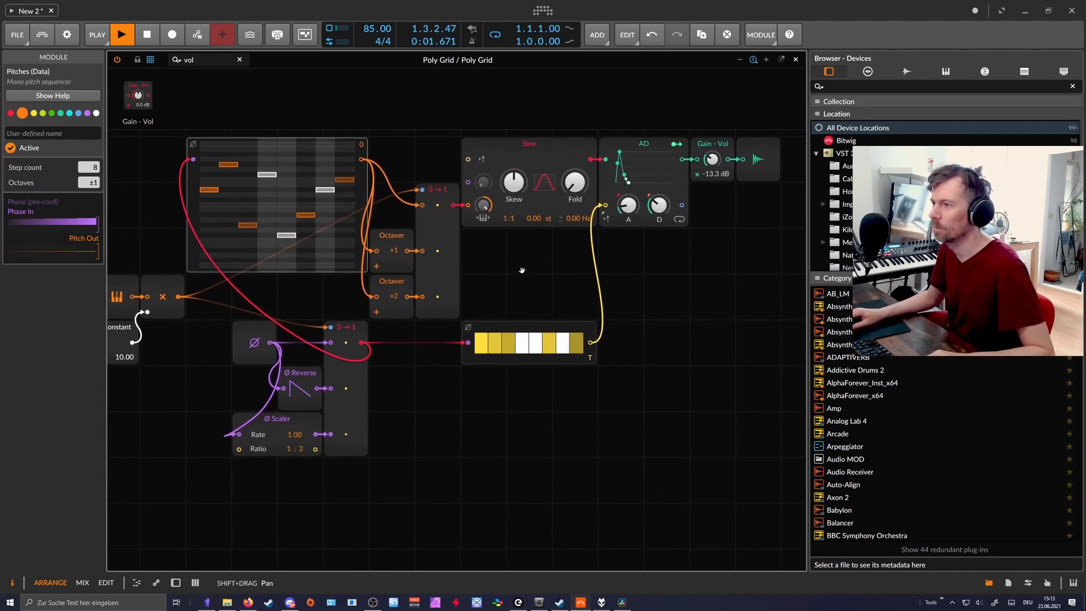
pyautogui.click(443, 298)
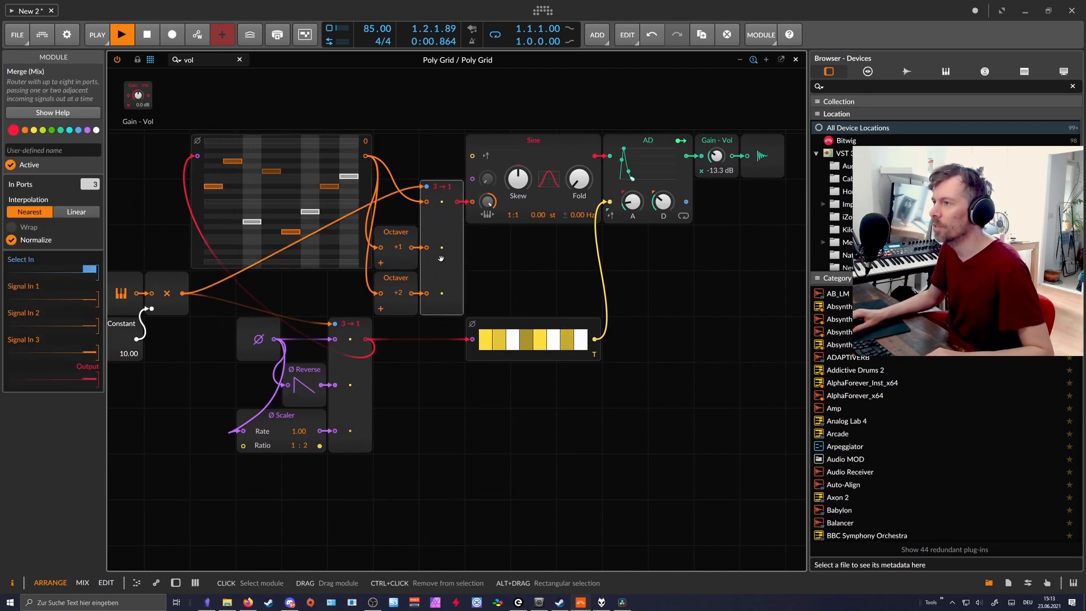
pyautogui.moveTo(439, 241); pyautogui.dragTo(529, 463)
pyautogui.moveTo(564, 523); pyautogui.dragTo(507, 473)
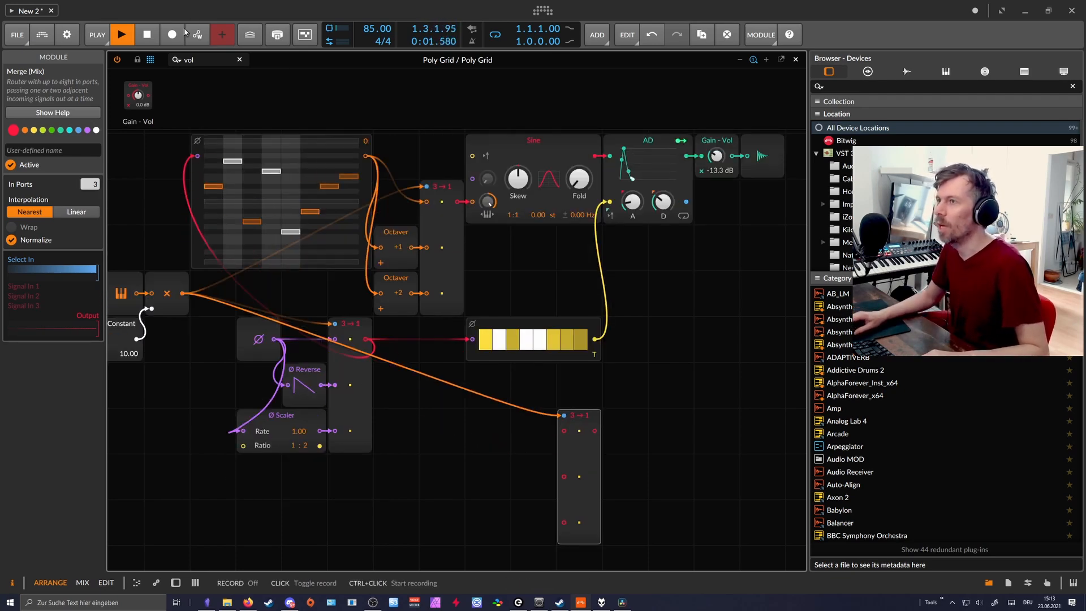
# Add three Value modules and connect one to each signal input of the new Merge module
pyautogui.click(193, 61)
pyautogui.press('BackSpace')
pyautogui.press('BackSpace')
pyautogui.write('alu')
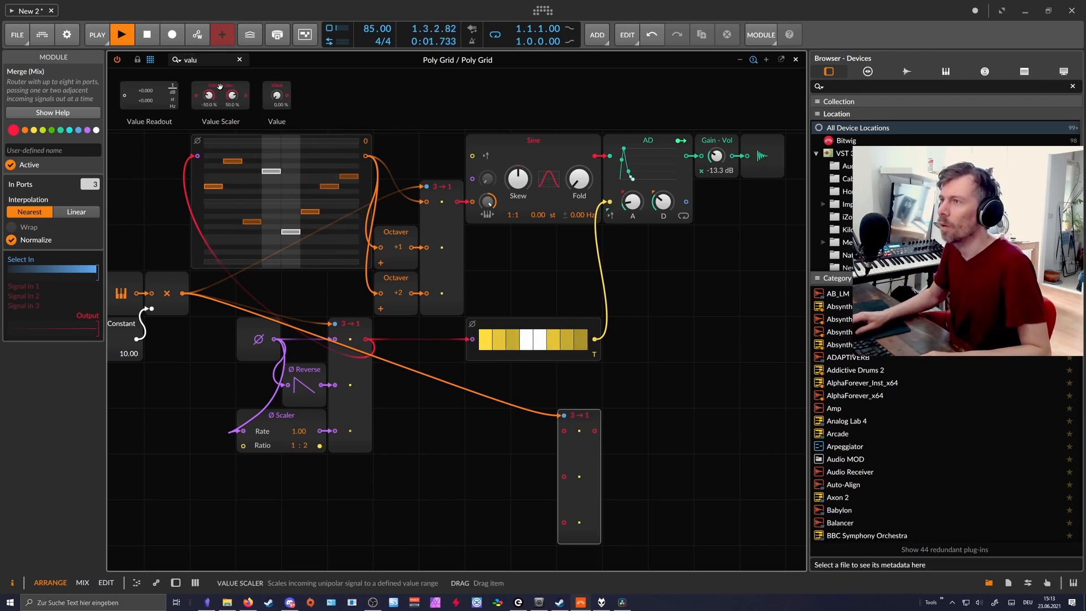
pyautogui.moveTo(277, 96); pyautogui.dragTo(564, 523)
pyautogui.click(576, 419)
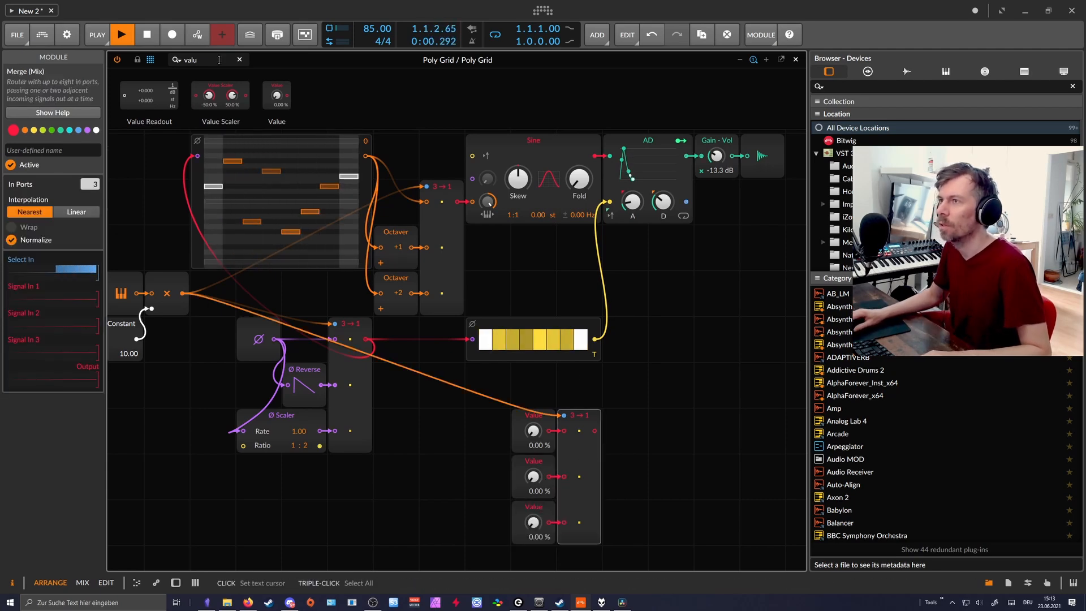
# Add a Modulator Out module to the new Merge's output and modulate the Sine oscillator's Skew by about +0.51
pyautogui.press('BackSpace')
pyautogui.press('BackSpace')
pyautogui.press('BackSpace')
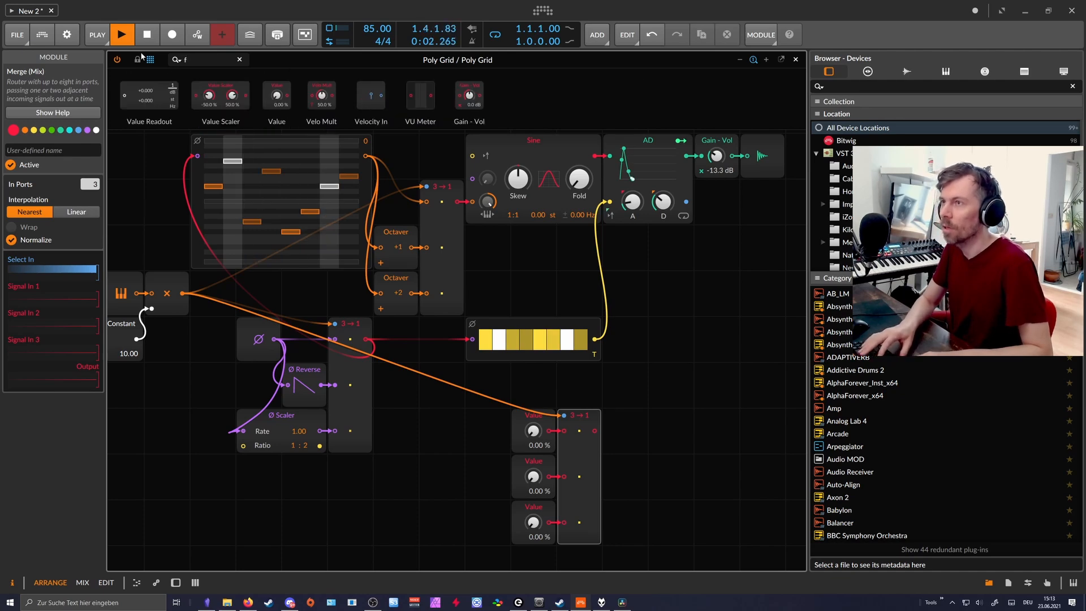
pyautogui.press('BackSpace')
pyautogui.write('m')
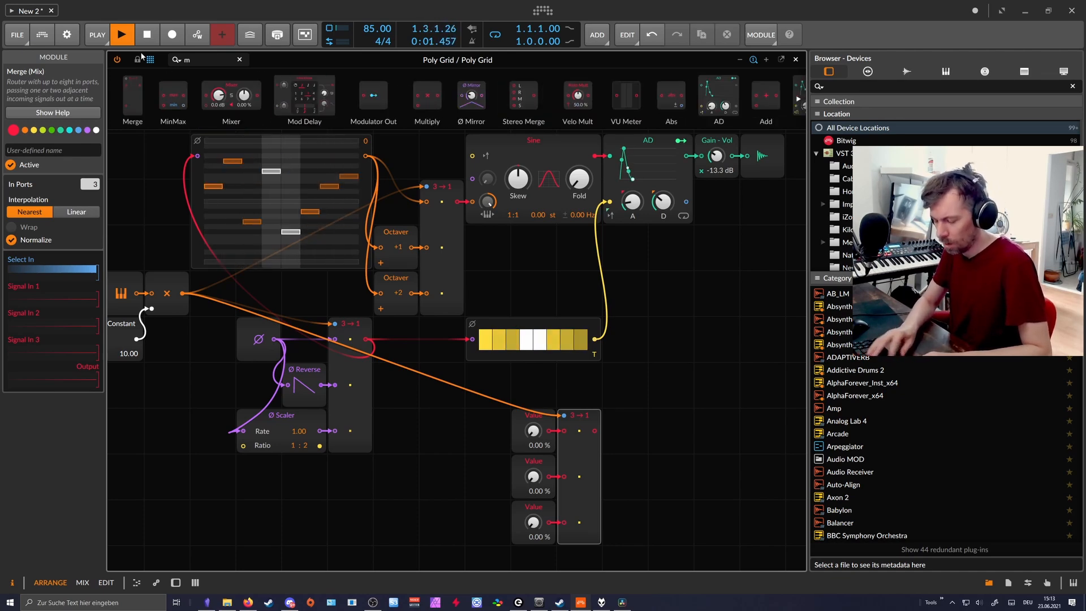
pyautogui.write('odu')
pyautogui.moveTo(146, 96); pyautogui.dragTo(622, 430)
pyautogui.scroll(1, 543, 226)
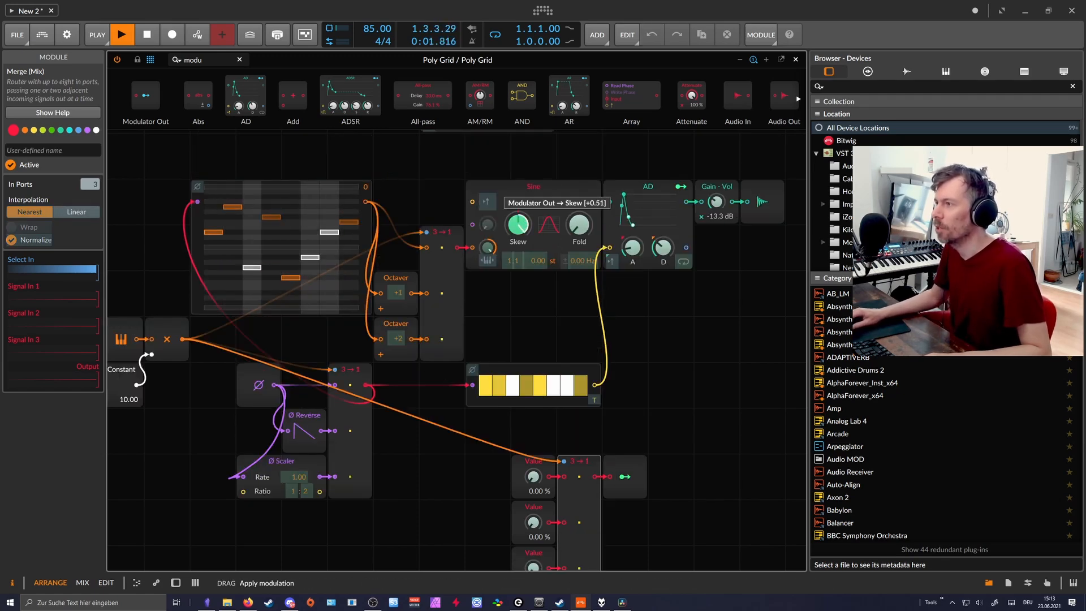
# Set the three Value modules feeding the Skew Merge to 28.3 %, 91.7 % and 26.7 %
pyautogui.scroll(-2, 531, 340)
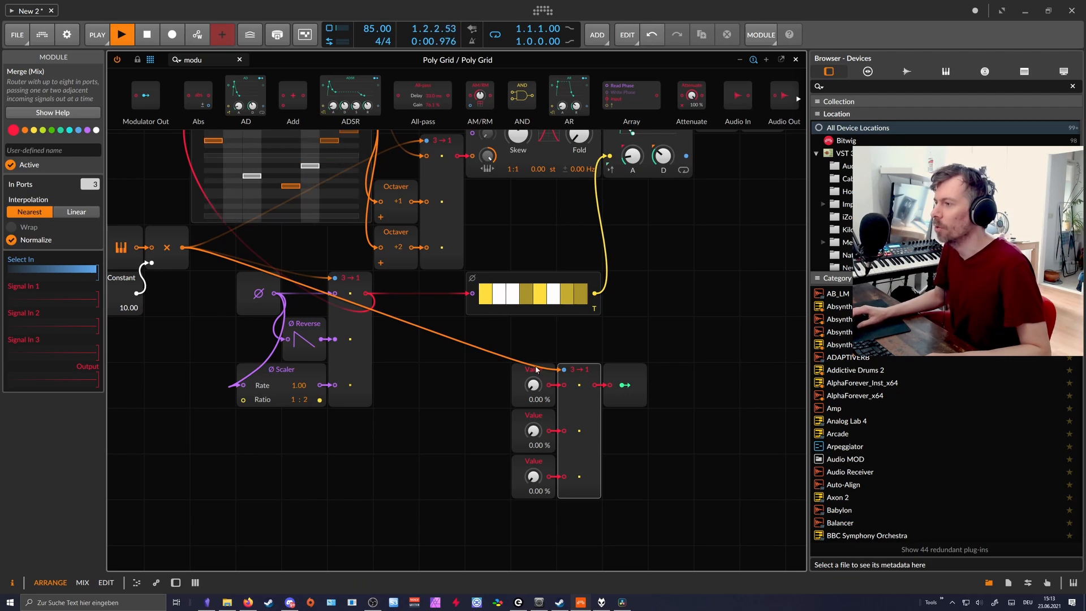
pyautogui.moveTo(534, 385); pyautogui.dragTo(534, 346)
pyautogui.moveTo(534, 431); pyautogui.dragTo(534, 283)
pyautogui.moveTo(533, 476); pyautogui.dragTo(533, 432)
pyautogui.moveTo(533, 385); pyautogui.dragTo(534, 396)
pyautogui.scroll(1, 534, 283)
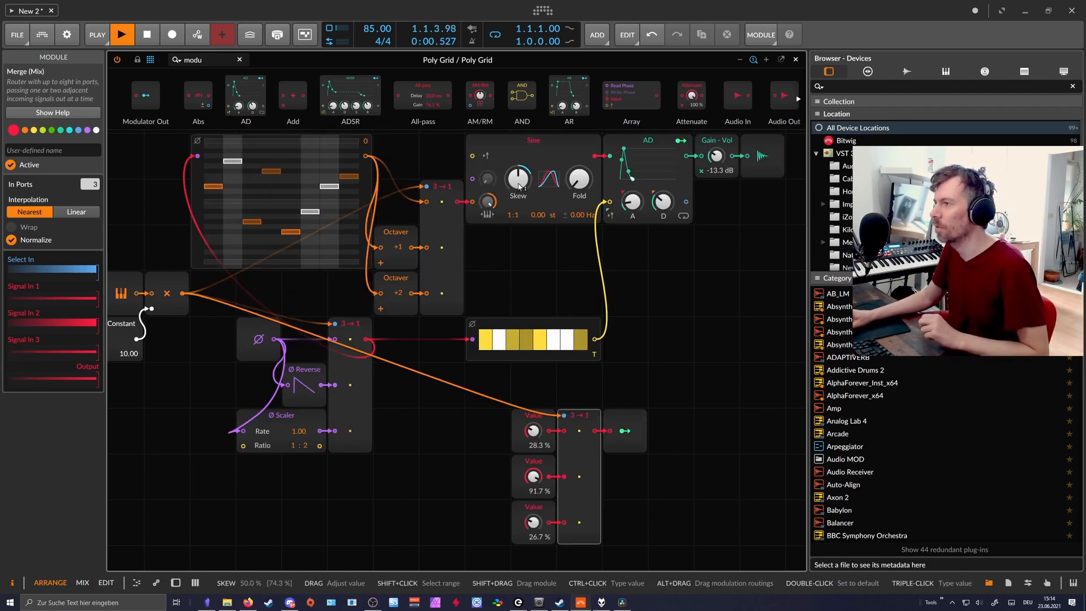
# Duplicate the three Value modules with their Merge and Modulator Out beside the original group
pyautogui.scroll(-2, 535, 240)
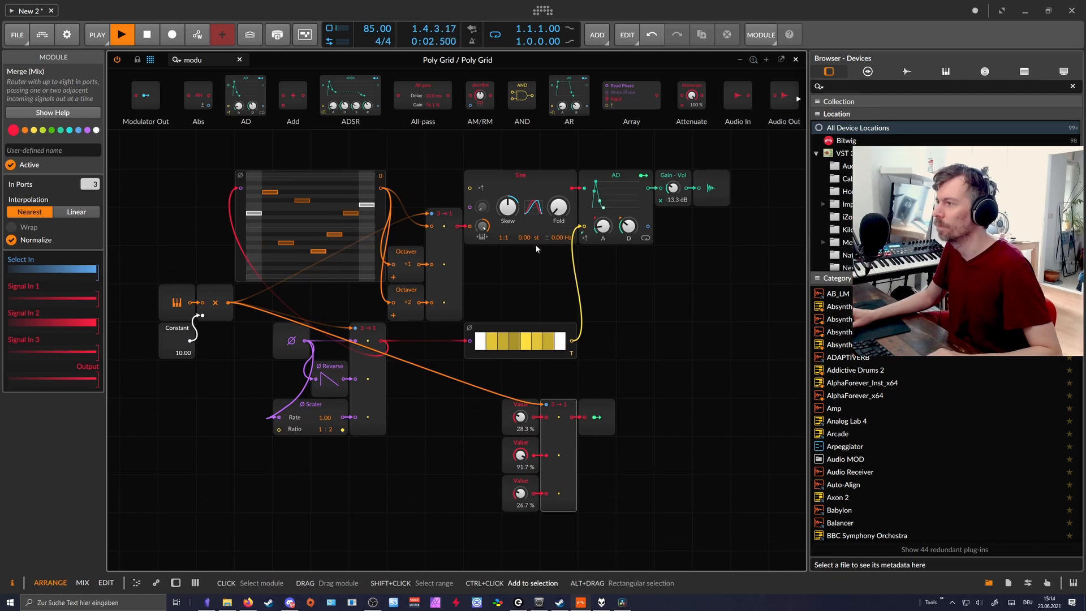
pyautogui.moveTo(526, 267); pyautogui.dragTo(491, 235)
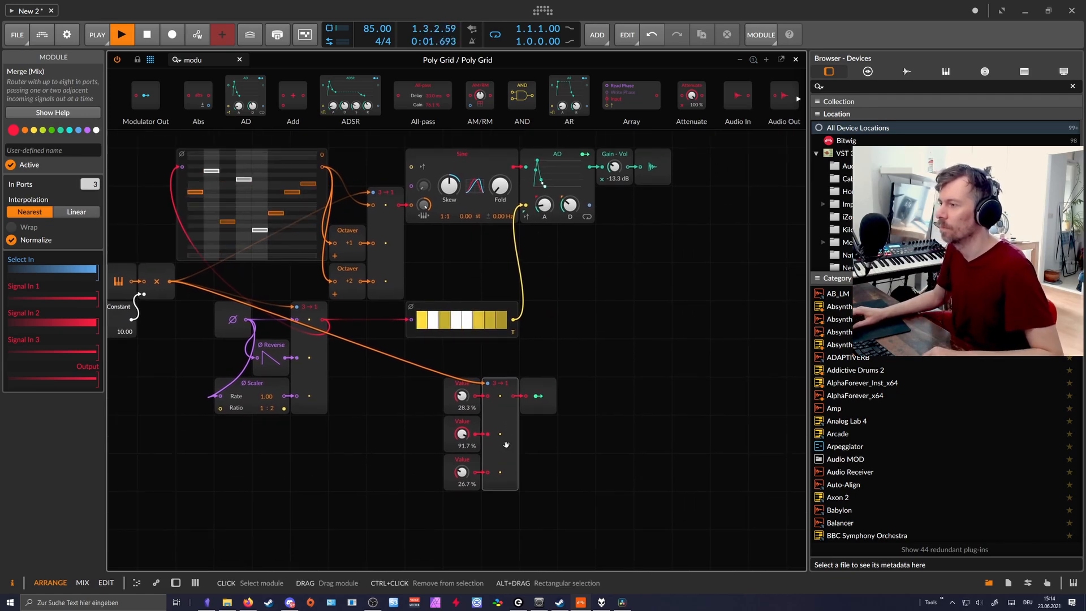
pyautogui.moveTo(627, 492); pyautogui.dragTo(565, 400)
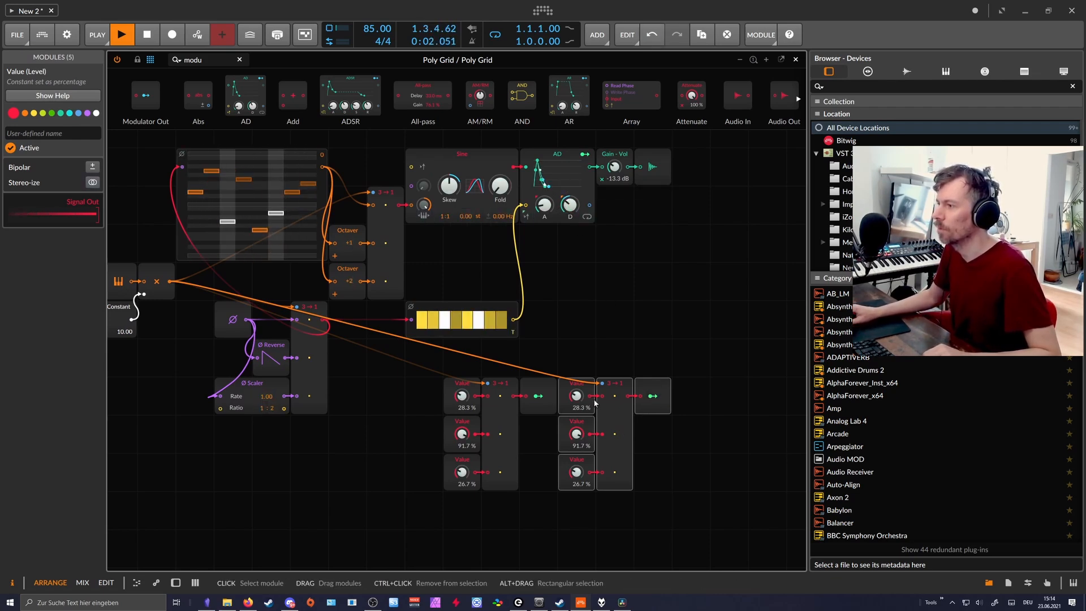
# Set the duplicated Value modules to 62.0 %, 47.3 % and 32.7 %
pyautogui.moveTo(576, 395); pyautogui.dragTo(577, 398)
pyautogui.moveTo(577, 436); pyautogui.dragTo(576, 479)
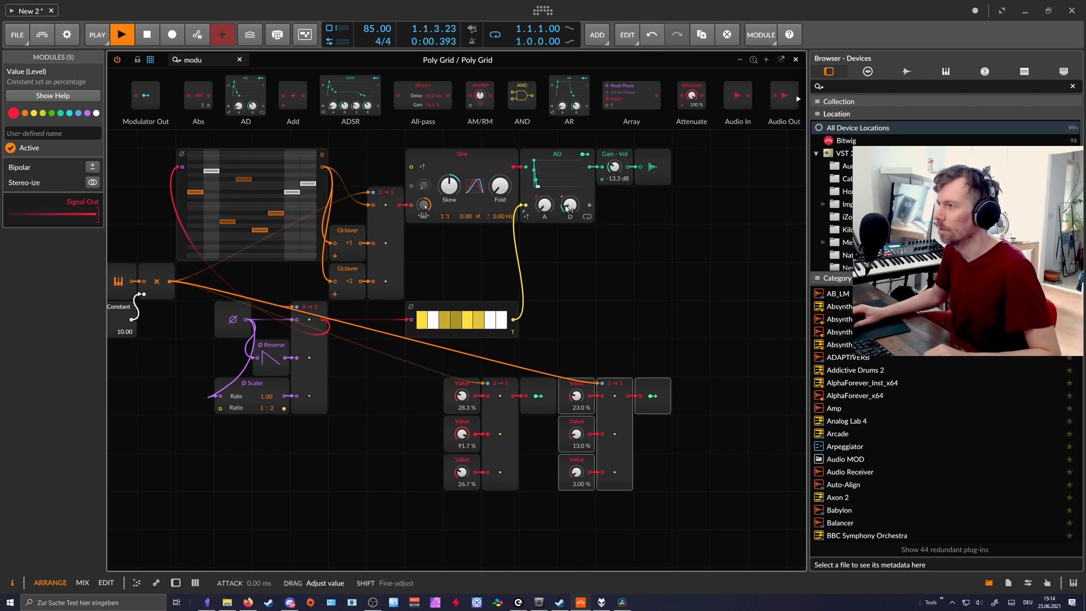
pyautogui.moveTo(576, 434); pyautogui.dragTo(577, 417)
pyautogui.moveTo(576, 472); pyautogui.dragTo(576, 467)
pyautogui.moveTo(577, 399); pyautogui.dragTo(577, 379)
pyautogui.moveTo(577, 434); pyautogui.dragTo(577, 395)
pyautogui.moveTo(577, 472); pyautogui.dragTo(577, 464)
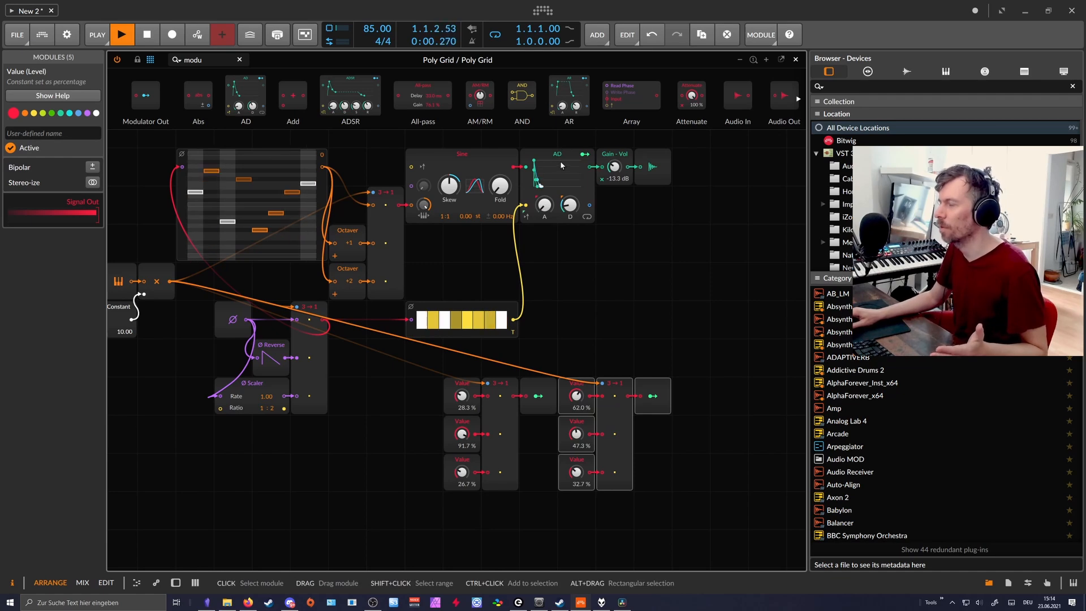
# Move the ADSR envelope directly above the Sine oscillator
pyautogui.scroll(1, 562, 219)
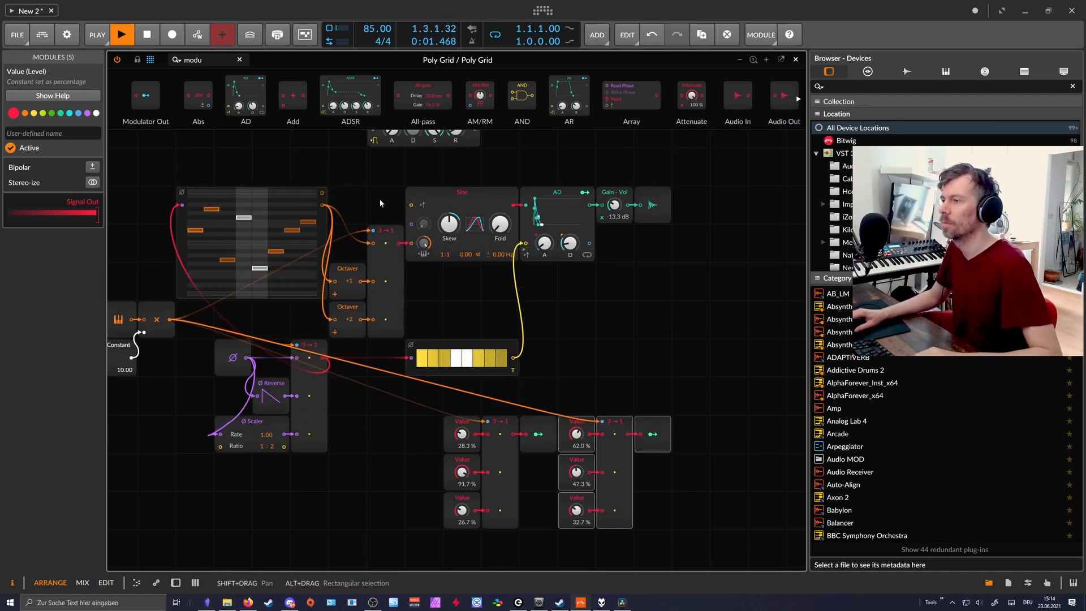
pyautogui.moveTo(368, 201); pyautogui.dragTo(391, 237)
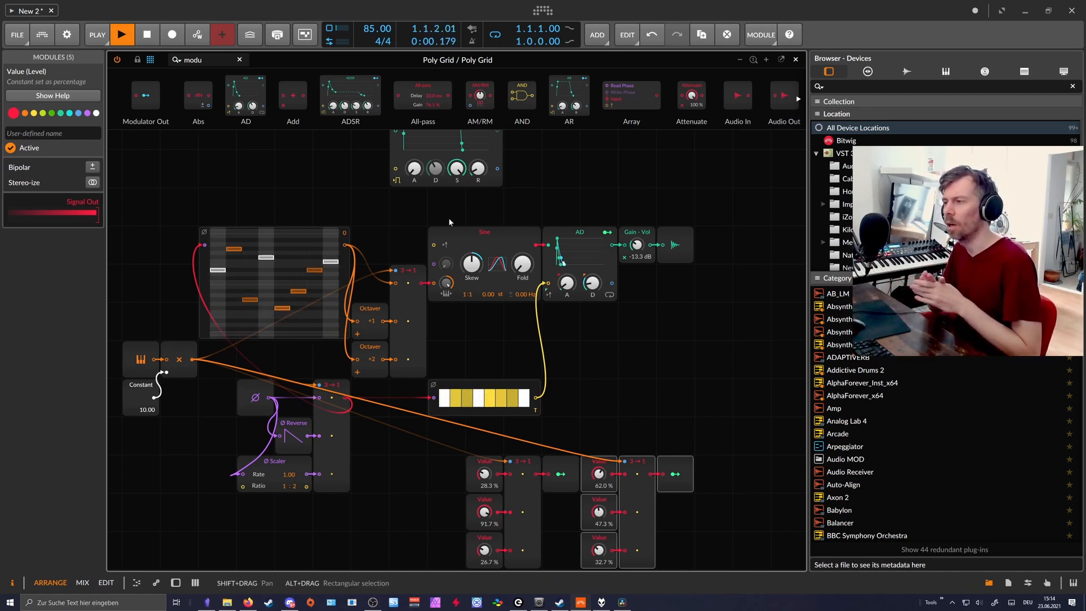
pyautogui.moveTo(439, 211); pyautogui.dragTo(463, 270)
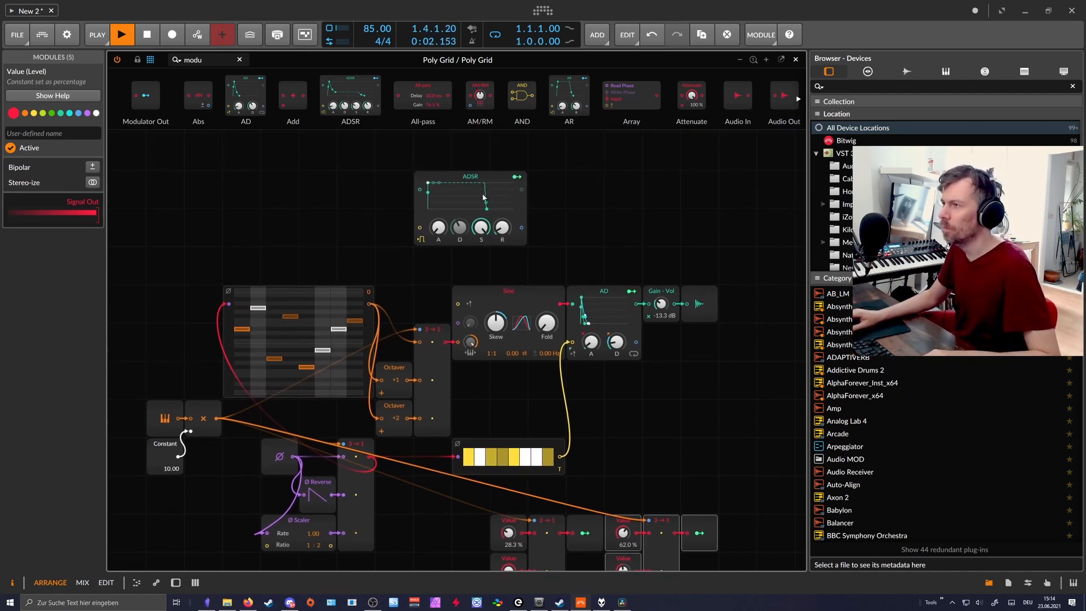
pyautogui.moveTo(483, 184); pyautogui.dragTo(515, 225)
pyautogui.scroll(-3, 597, 240)
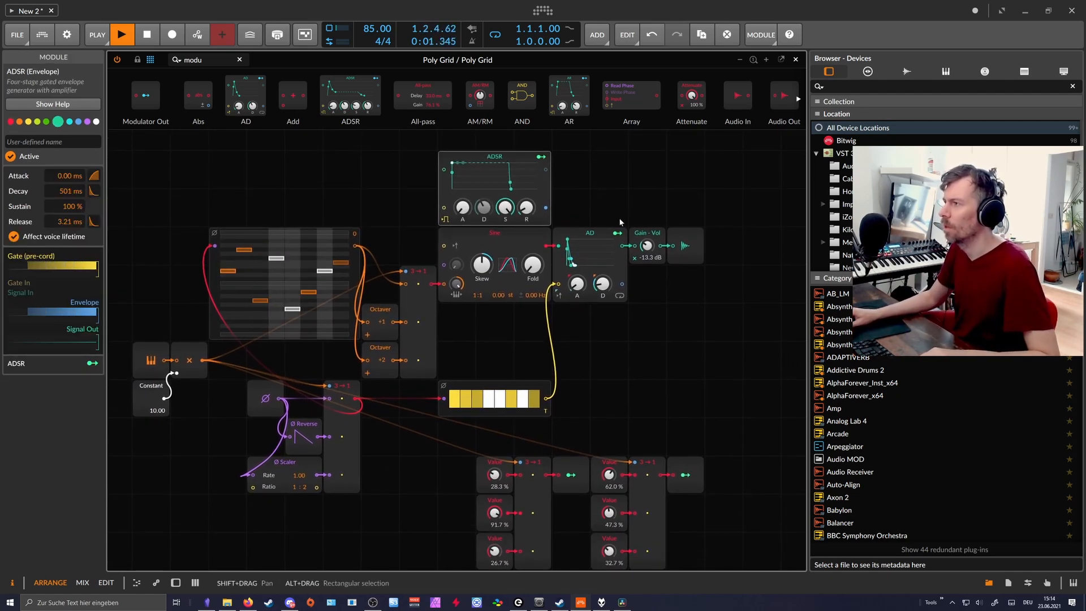
# Close the grid editor, open the Poly Grid #1 clip and delete all three of its notes
pyautogui.click(795, 59)
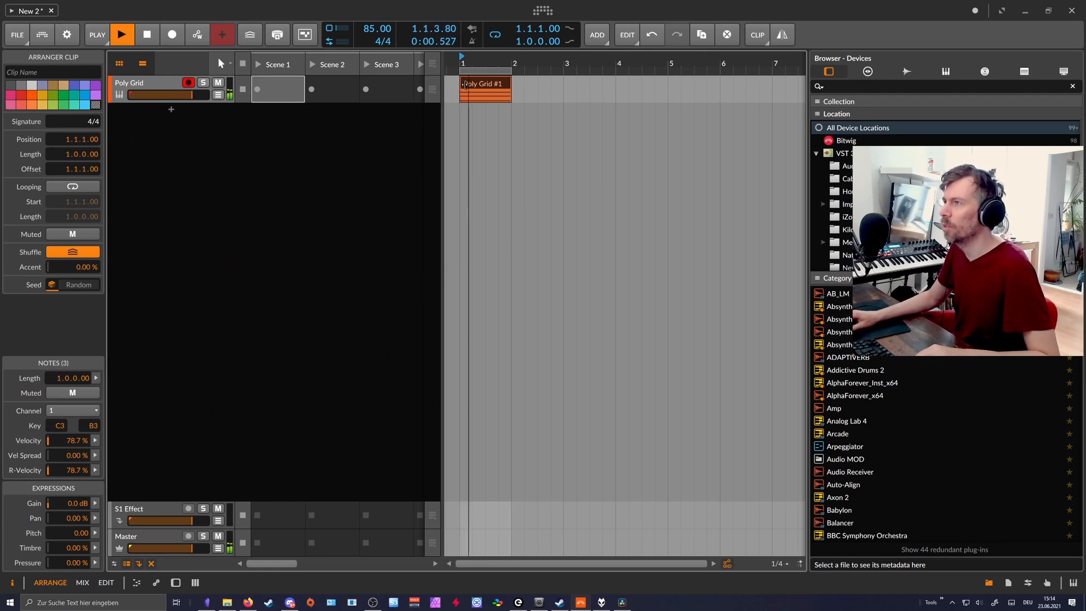
pyautogui.doubleClick(476, 85)
pyautogui.moveTo(302, 256); pyautogui.dragTo(284, 393)
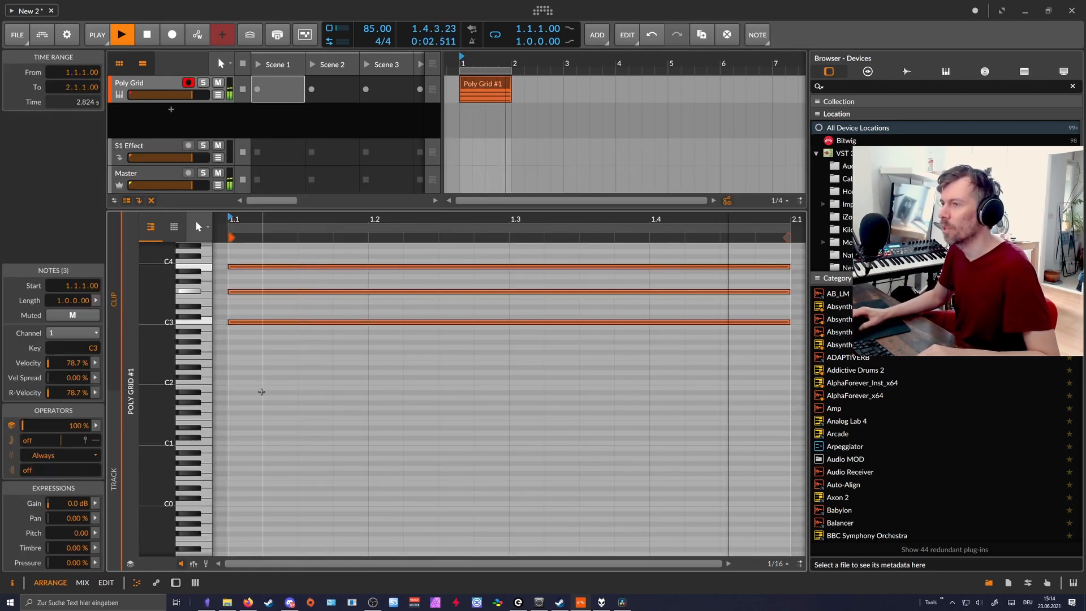
pyautogui.moveTo(297, 220); pyautogui.dragTo(335, 263)
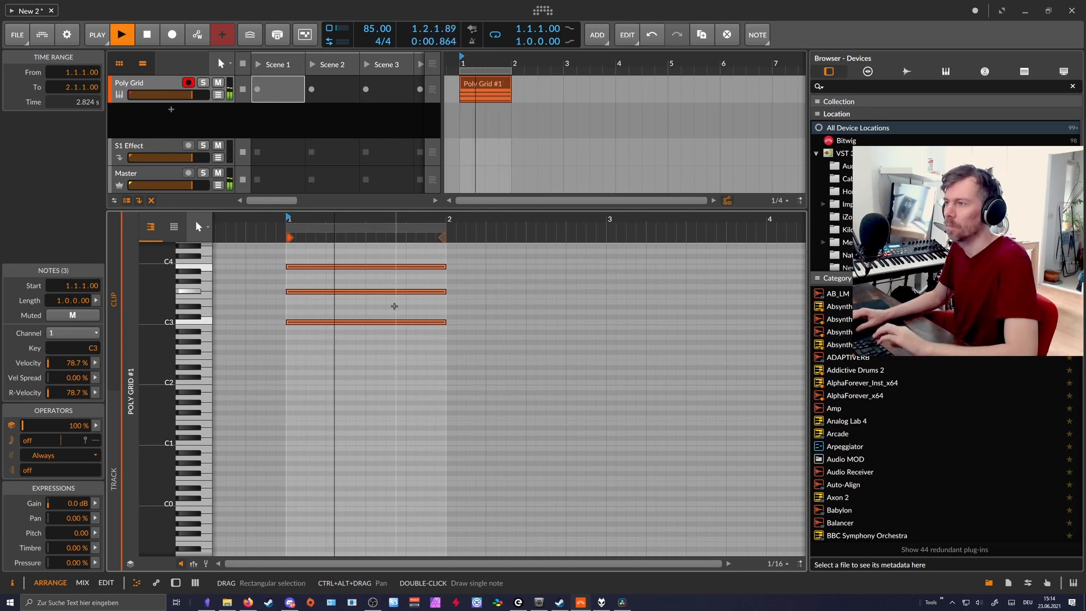
pyautogui.moveTo(396, 307); pyautogui.dragTo(356, 237)
pyautogui.press('Delete')
# Show the Poly Grid track's devices and insert a Multi-Note device in the instrument's Note FX chain
pyautogui.doubleClick(163, 85)
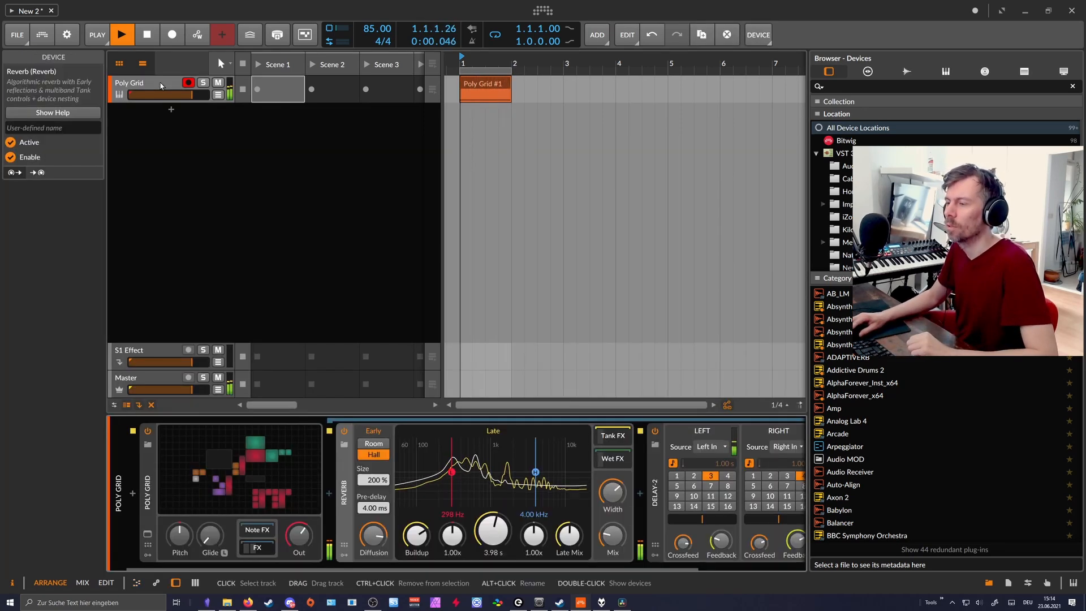
pyautogui.click(258, 530)
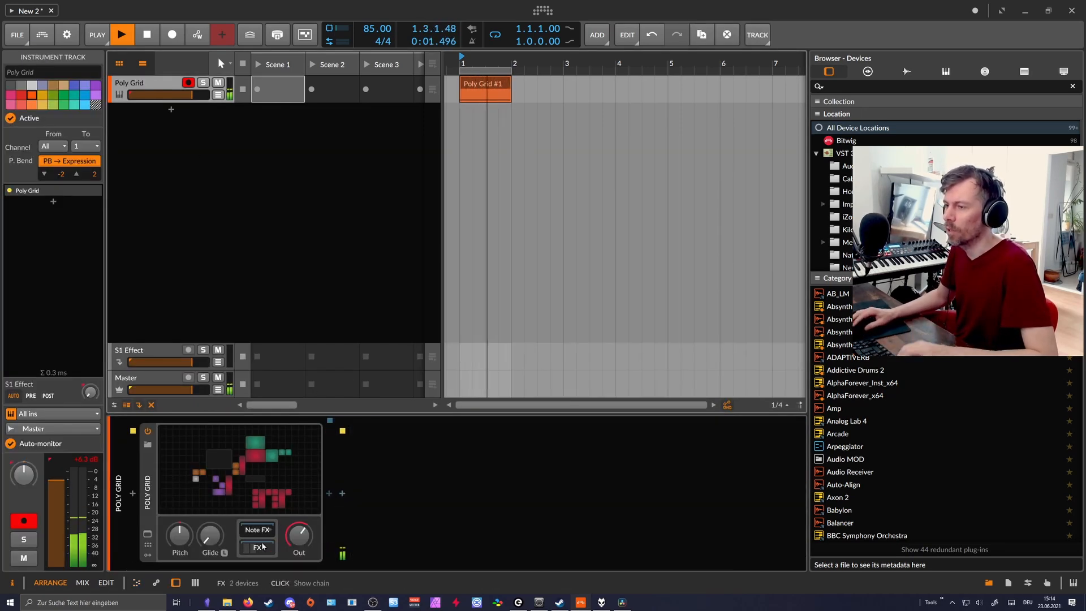
pyautogui.click(330, 495)
pyautogui.write('multi')
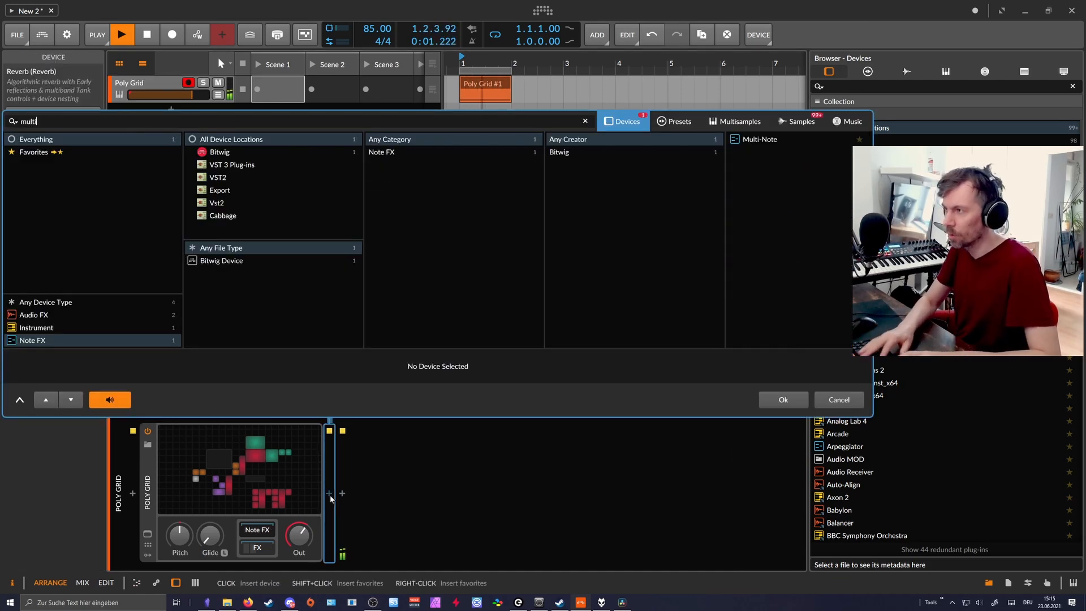
pyautogui.press('Return')
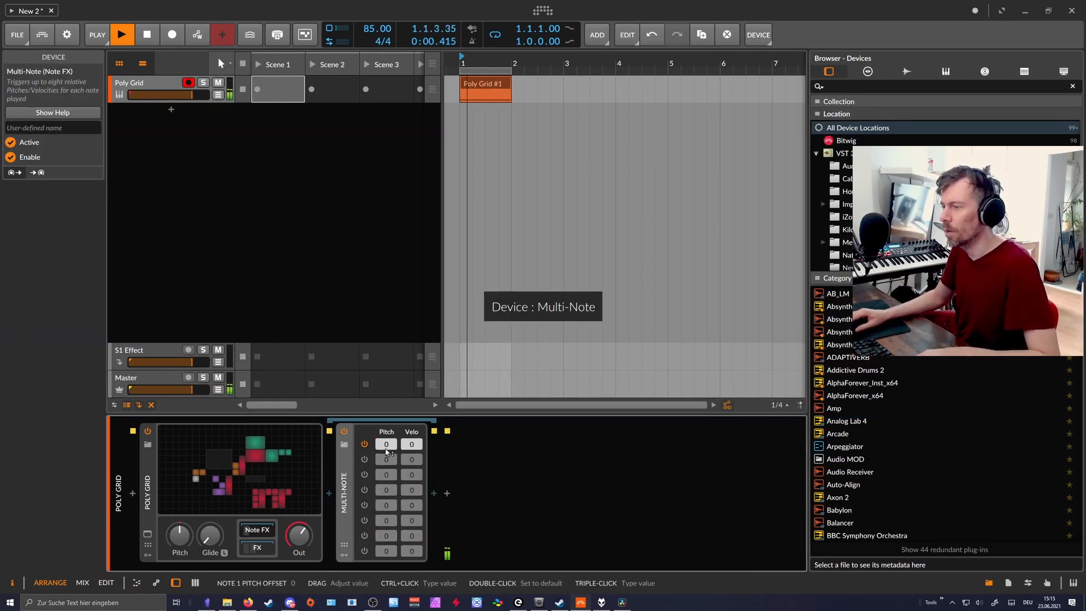
# Enable Multi-Note's second and third notes with pitch offsets of +6 and +11
pyautogui.doubleClick(384, 459)
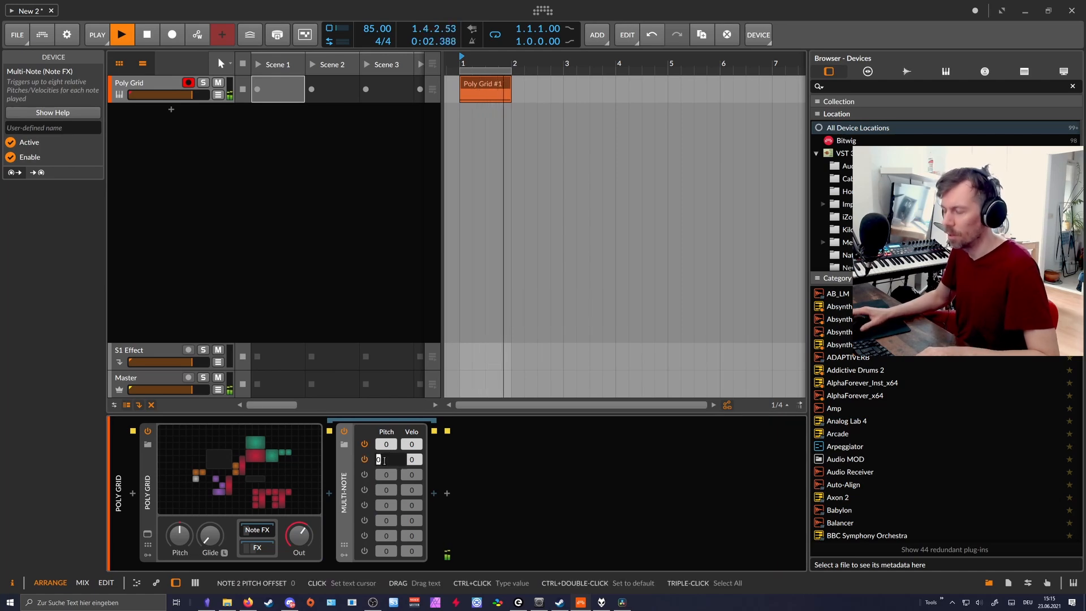
pyautogui.write('7')
pyautogui.press('Return')
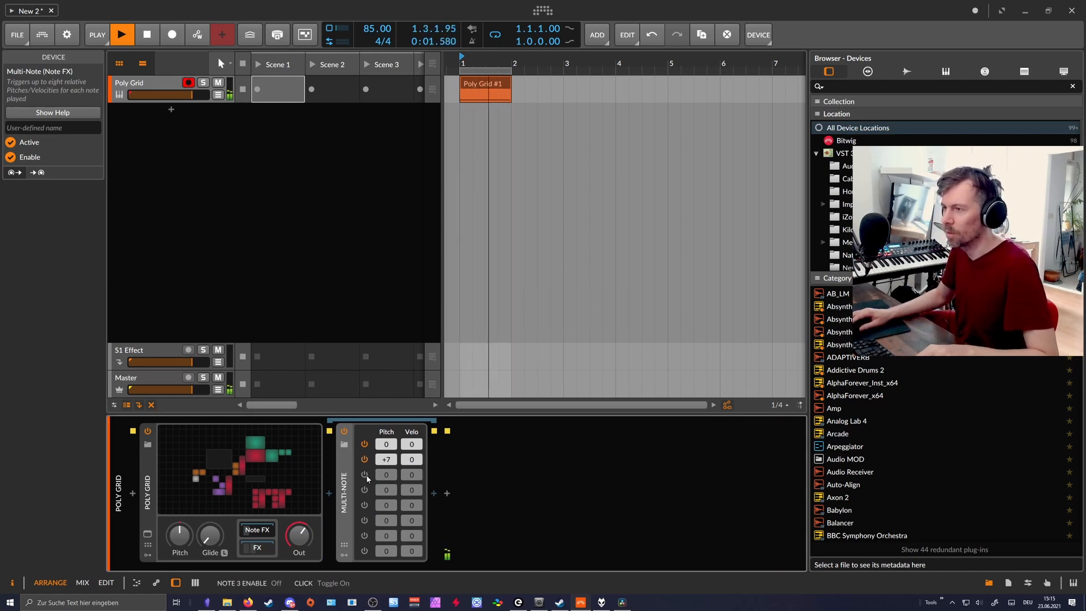
pyautogui.click(367, 475)
pyautogui.keyDown('ctrl'); pyautogui.click(387, 476); pyautogui.keyUp('ctrl')
pyautogui.write('11')
pyautogui.press('Return')
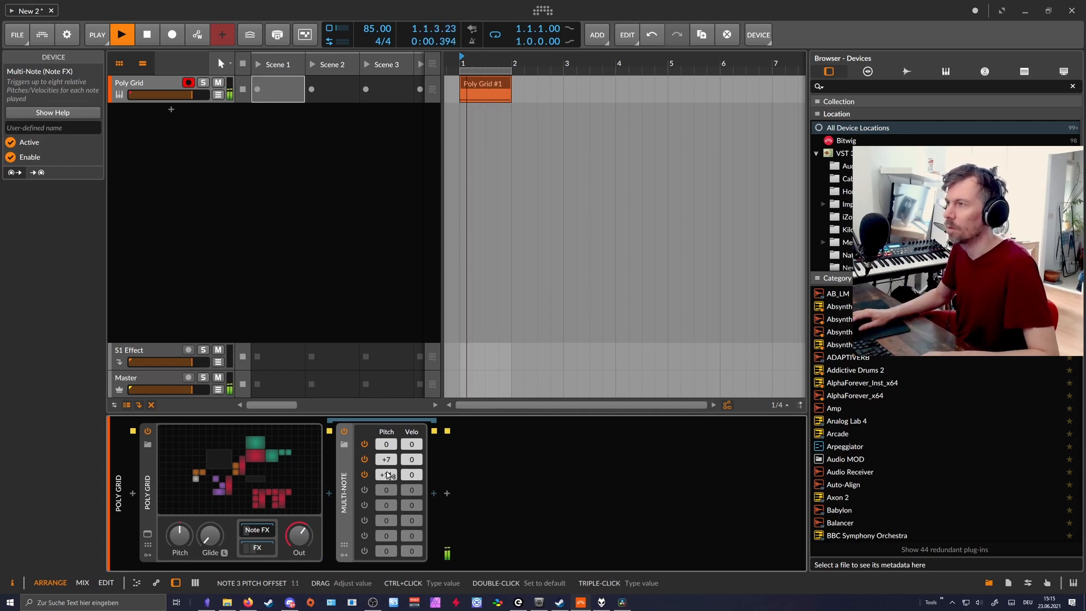
pyautogui.moveTo(386, 459); pyautogui.dragTo(386, 464)
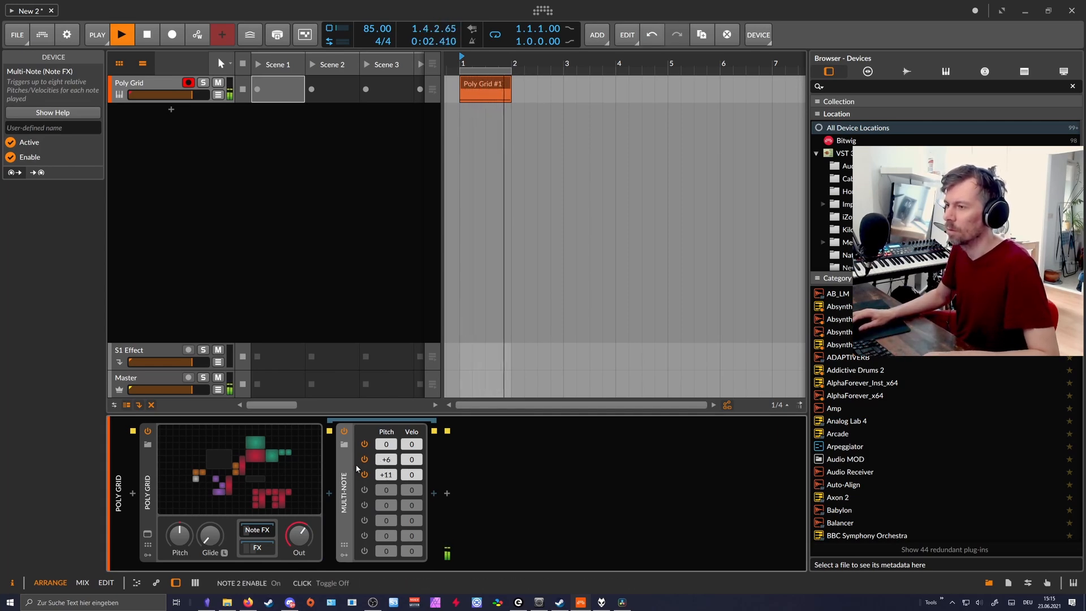
# Open the Poly Grid #1 clip, stop playback and delete the note left in it
pyautogui.click(309, 470)
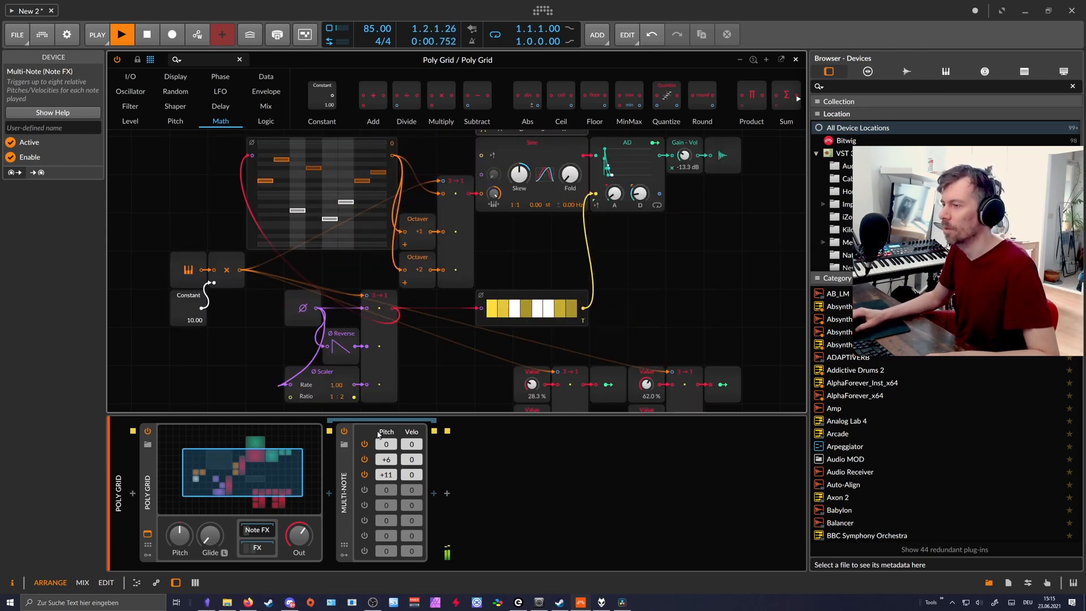
pyautogui.click(796, 60)
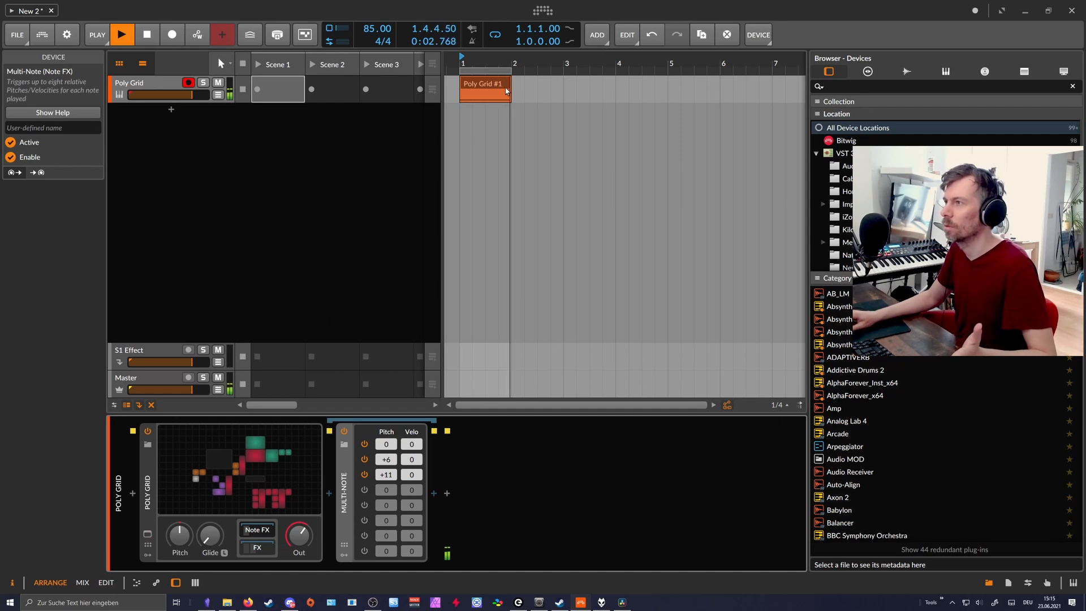
pyautogui.doubleClick(487, 88)
pyautogui.moveTo(416, 220); pyautogui.dragTo(416, 170)
pyautogui.moveTo(403, 339); pyautogui.dragTo(398, 406)
pyautogui.press('space')
pyautogui.press('Delete')
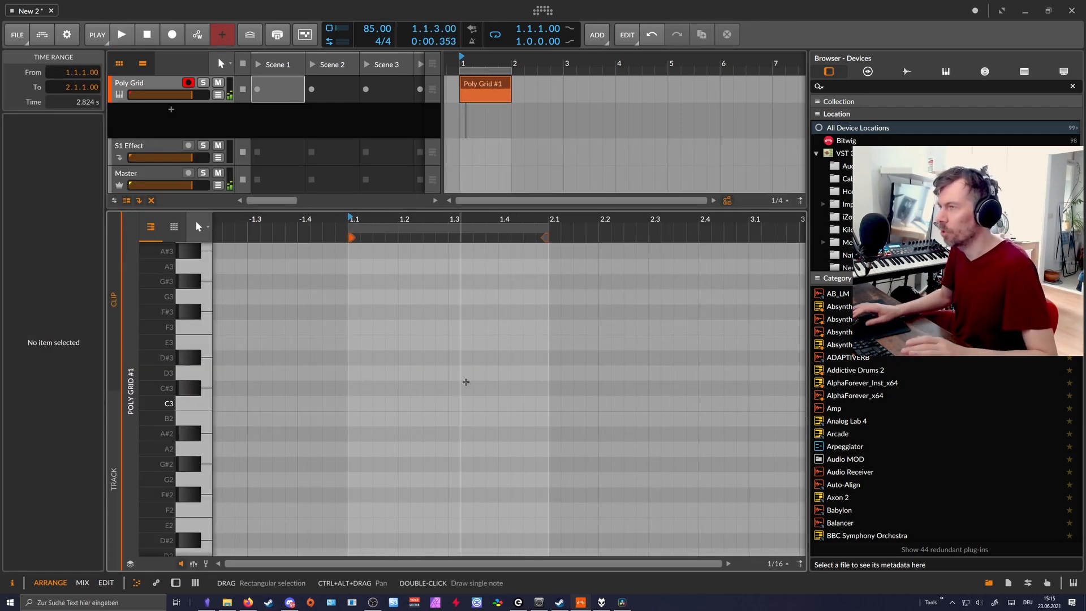
# Show the Poly Grid track's devices and insert a Replacer container ahead of Multi-Note in the Note FX chain
pyautogui.doubleClick(164, 81)
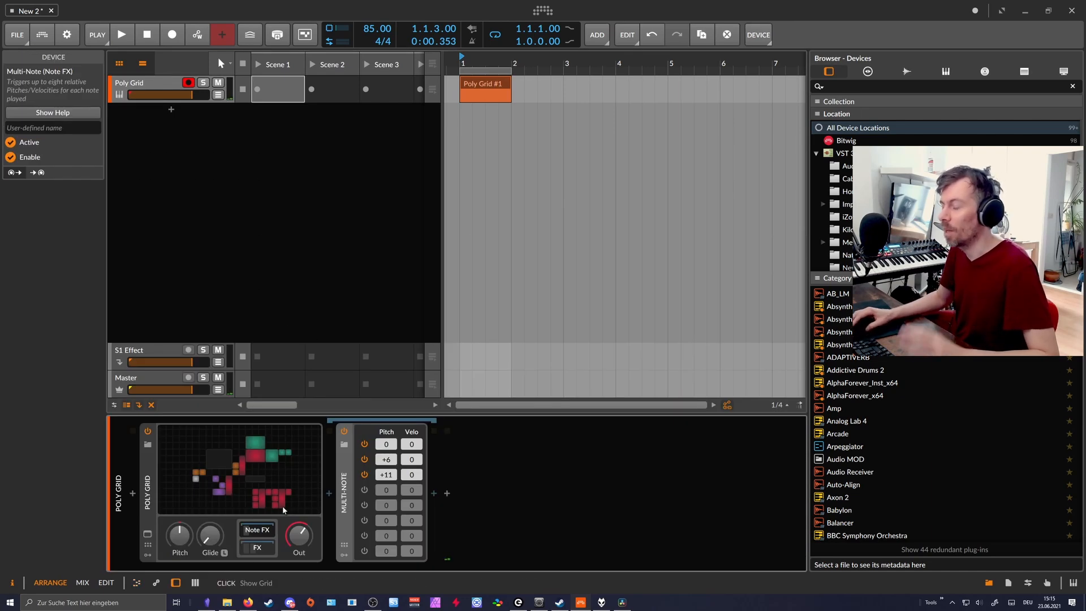
pyautogui.click(329, 495)
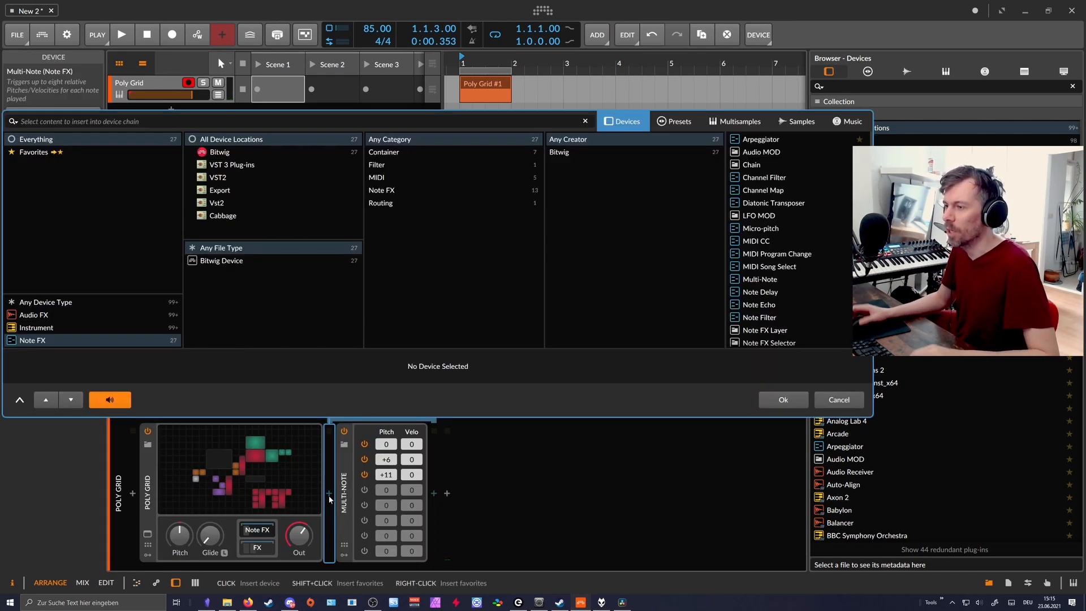
pyautogui.write('replac')
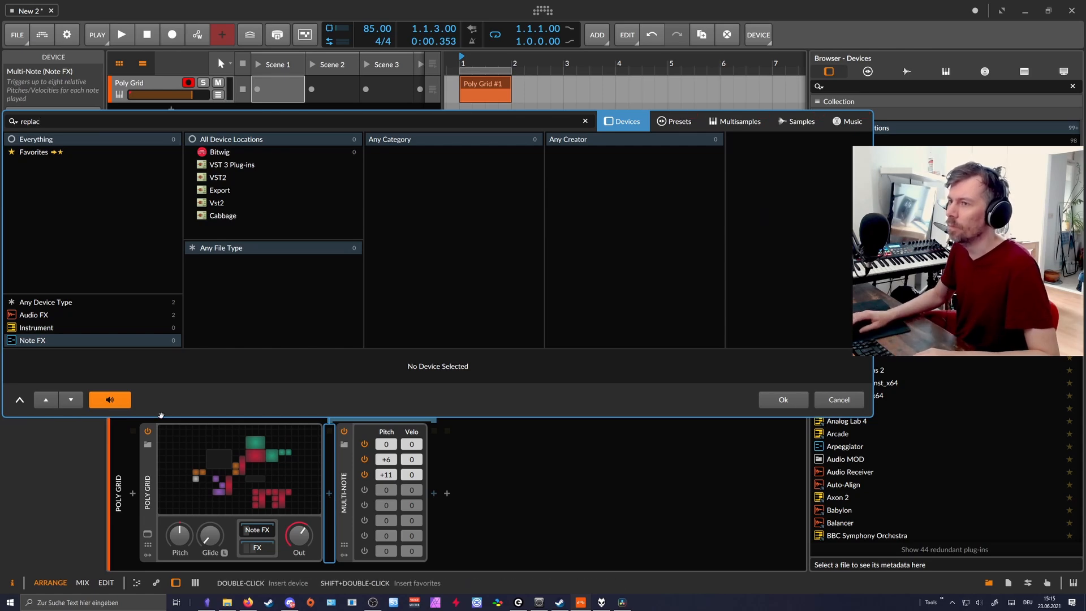
pyautogui.click(92, 302)
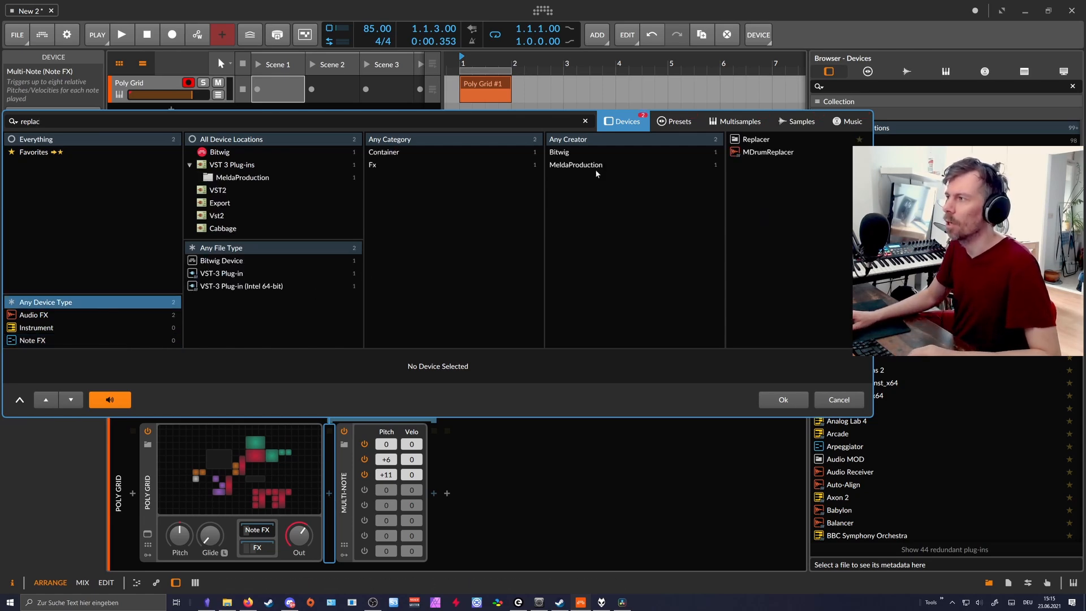
pyautogui.doubleClick(739, 139)
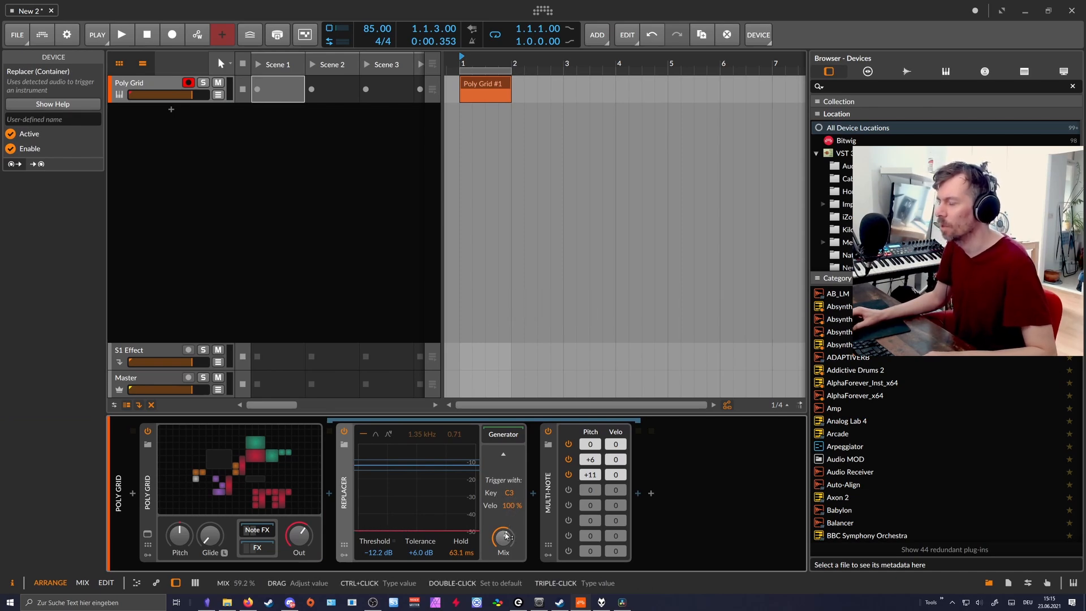
# Insert a Test Tone device ahead of the Replacer and lower the Replacer's threshold to -35.3 dB
pyautogui.click(330, 494)
pyautogui.write('sine')
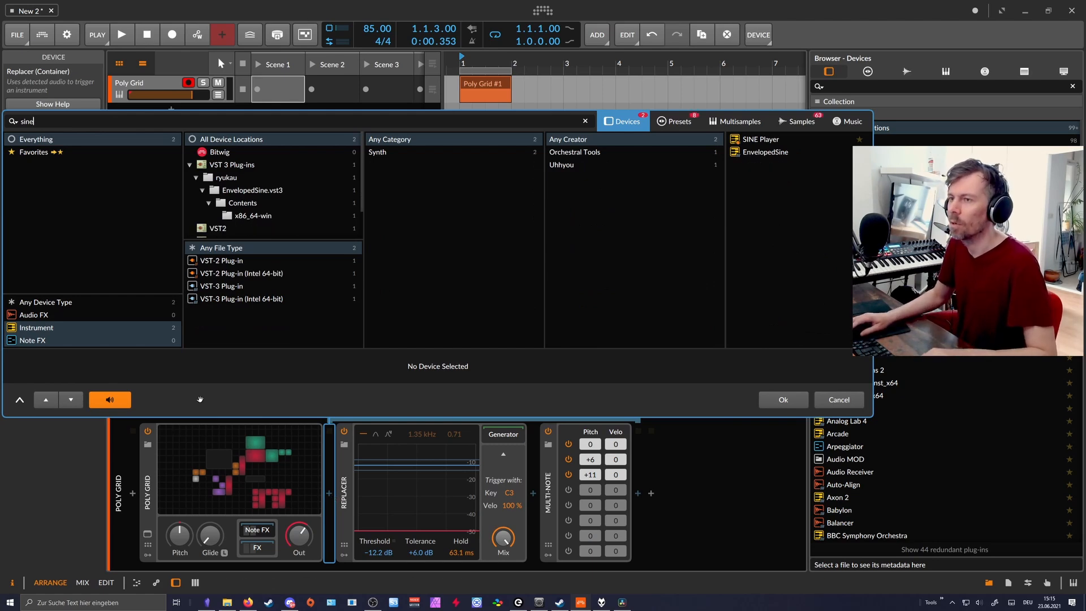
pyautogui.press('BackSpace')
pyautogui.press('BackSpace')
pyautogui.press('BackSpace')
pyautogui.press('BackSpace')
pyautogui.write('tes')
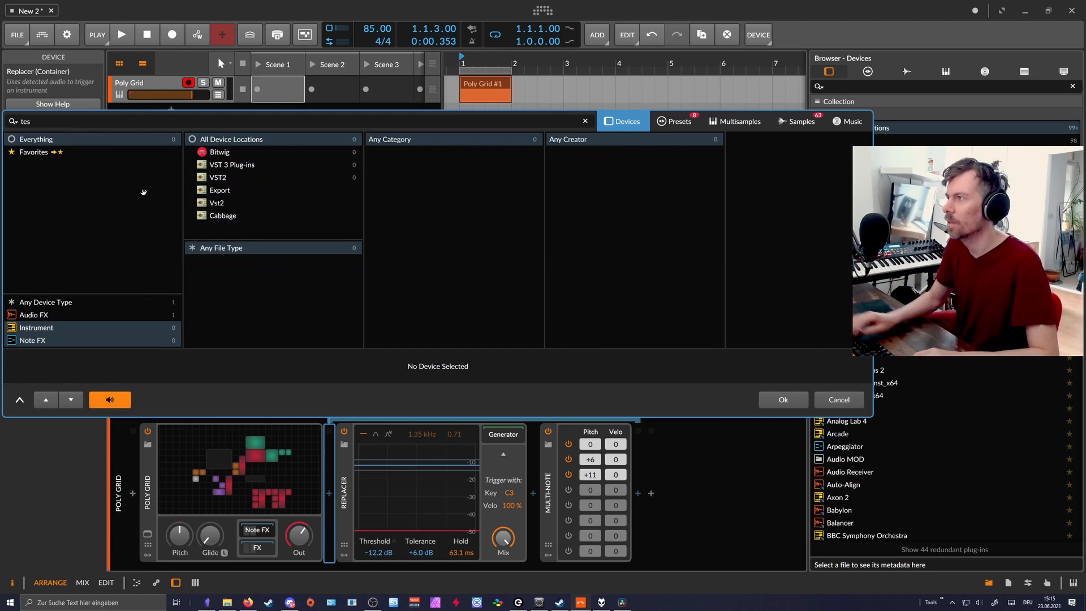
pyautogui.click(89, 305)
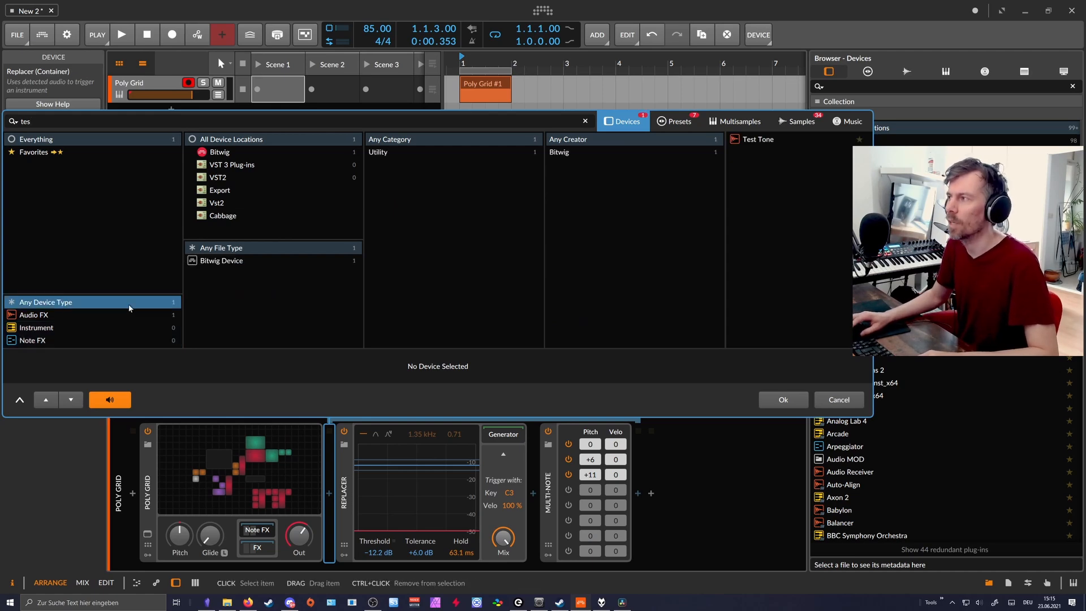
pyautogui.doubleClick(752, 140)
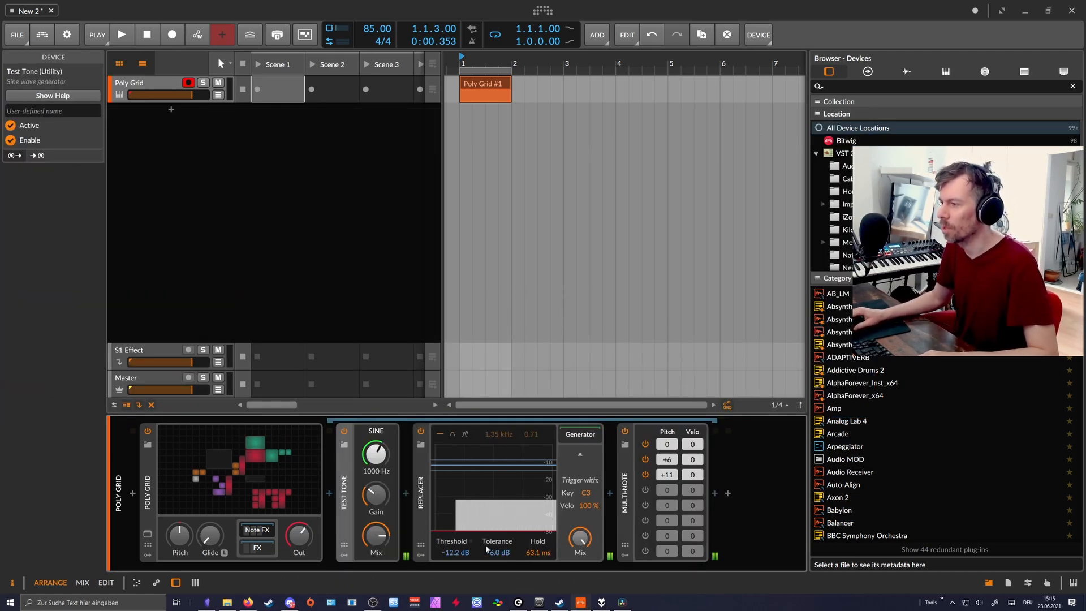
pyautogui.moveTo(456, 553); pyautogui.dragTo(456, 565)
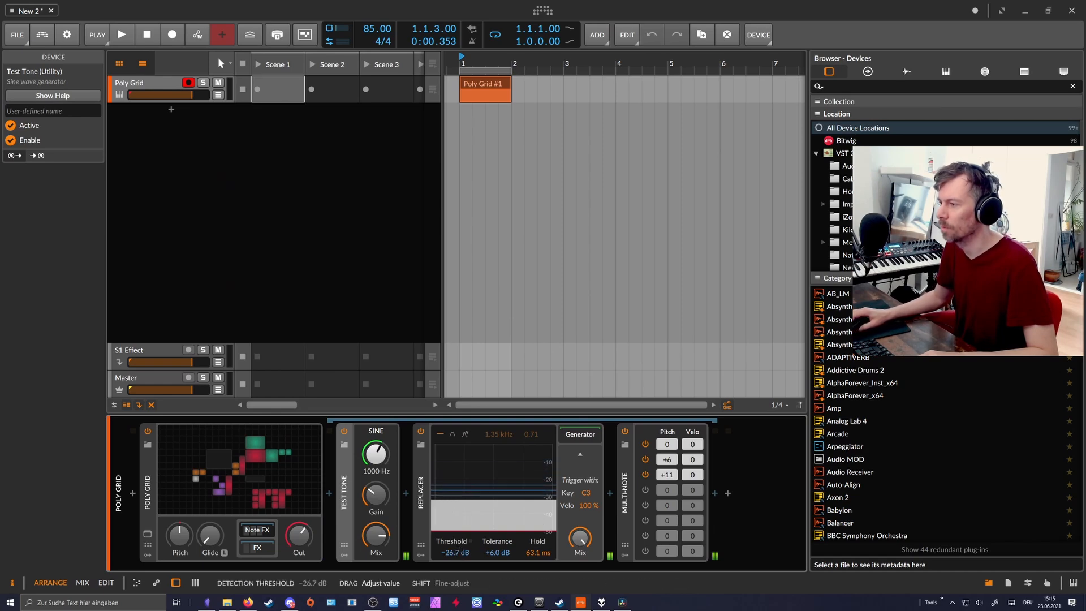
pyautogui.moveTo(455, 566); pyautogui.dragTo(456, 571)
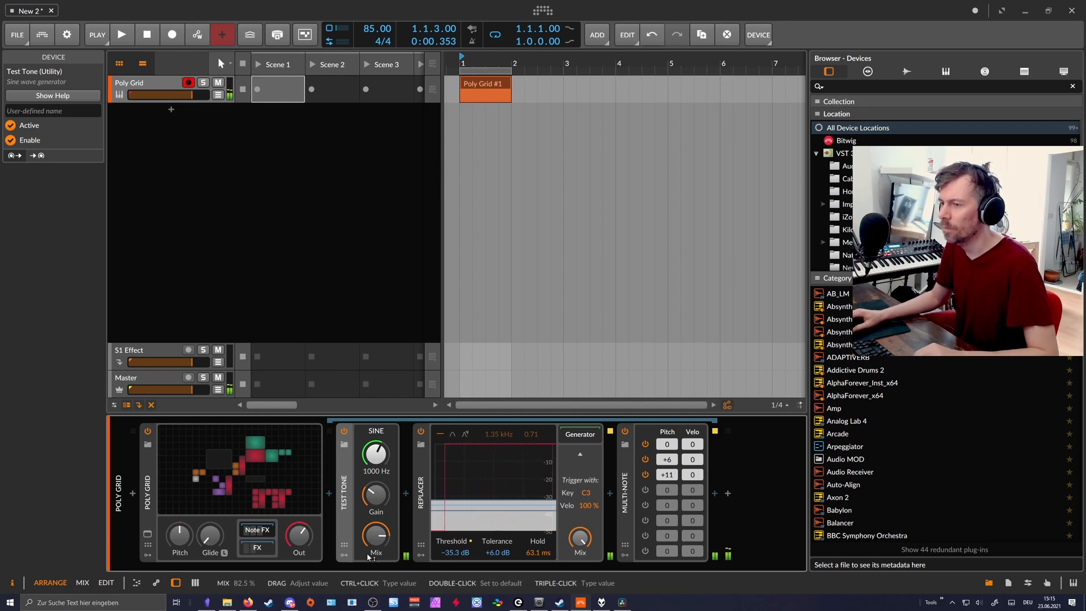
# Add a Button modulator to the Poly Grid and set the Replacer's threshold to -29.1 dB
pyautogui.click(147, 556)
pyautogui.click(168, 448)
pyautogui.write('butt')
pyautogui.press('Return')
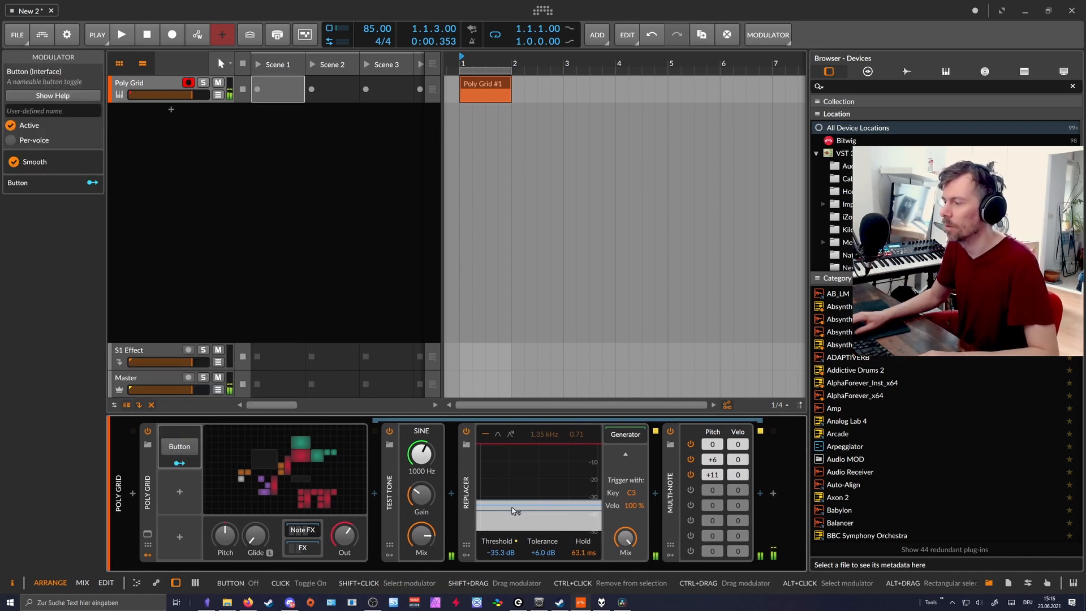
pyautogui.moveTo(499, 556); pyautogui.dragTo(500, 544)
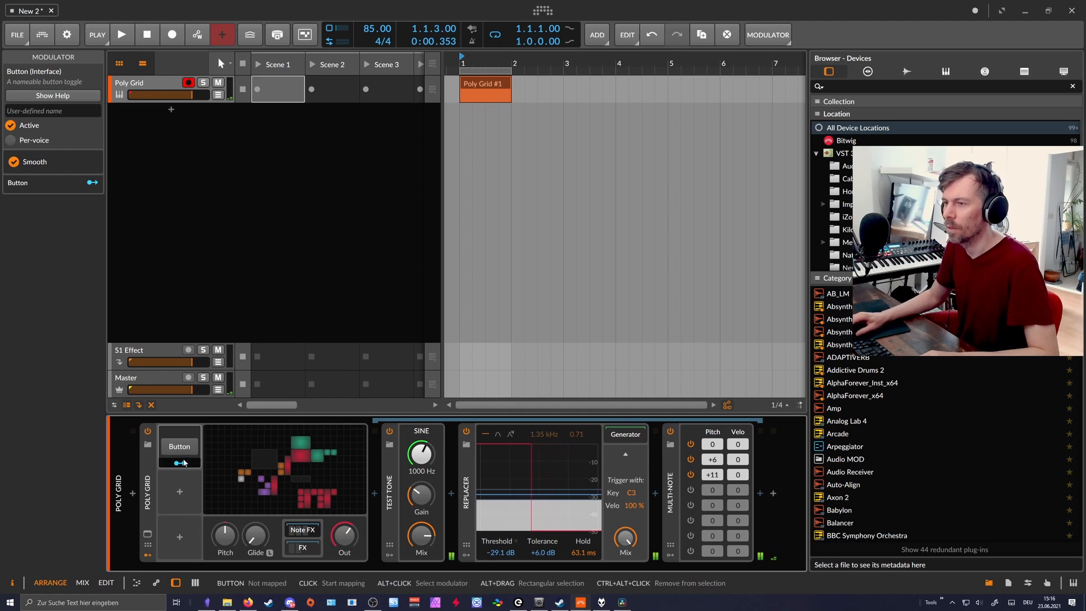
# Start mapping the Button modulator and rename it "play"
pyautogui.click(179, 463)
pyautogui.click(65, 111)
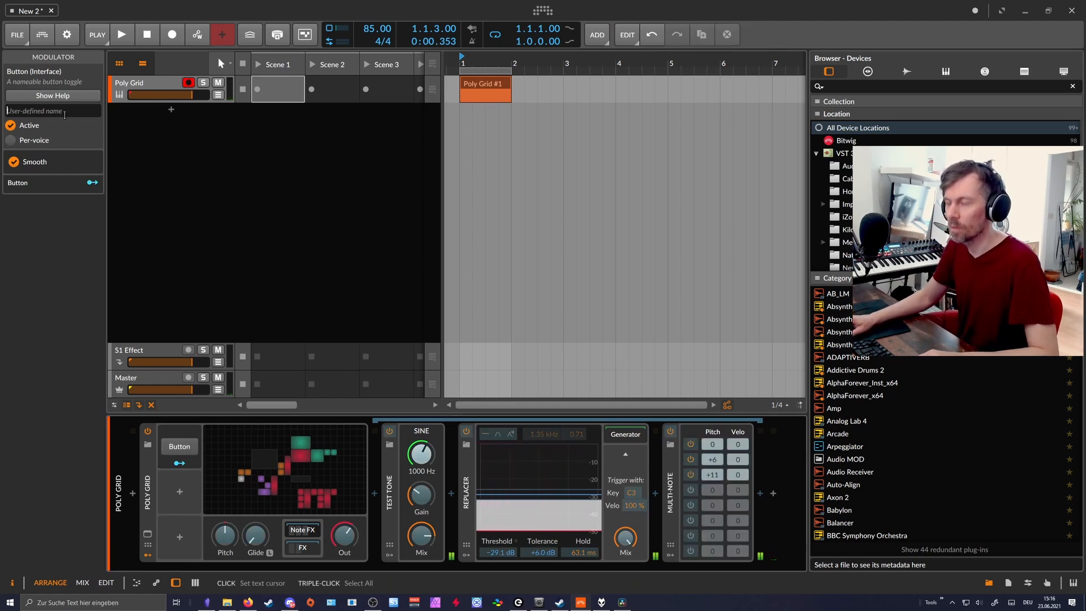
pyautogui.write('play')
pyautogui.press('Return')
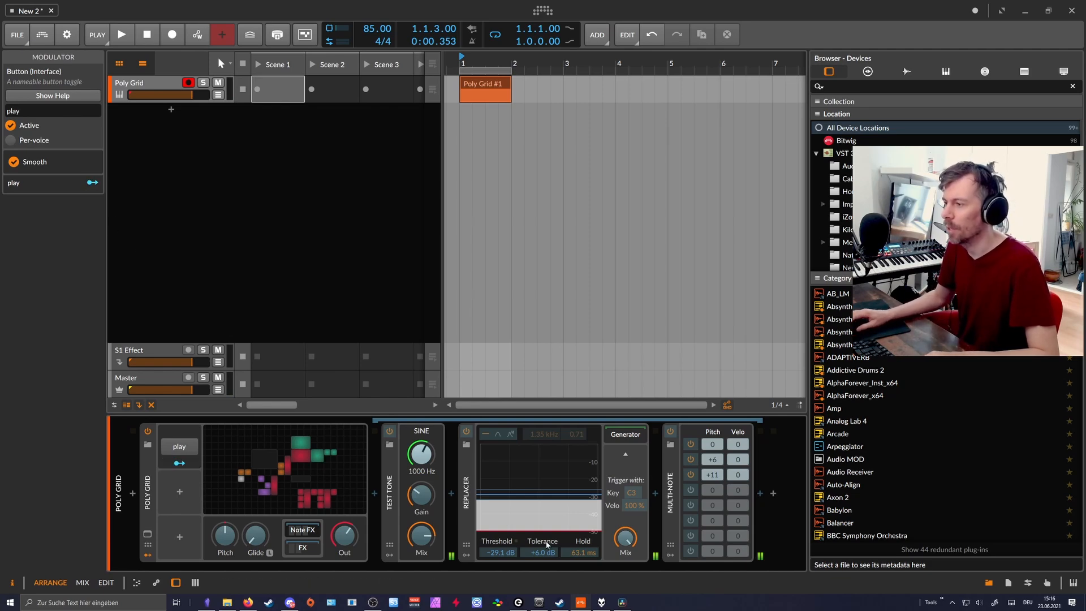
# Map the play button to the Replacer's threshold with an amount of -14.27 and switch the button on
pyautogui.moveTo(498, 552); pyautogui.dragTo(497, 561)
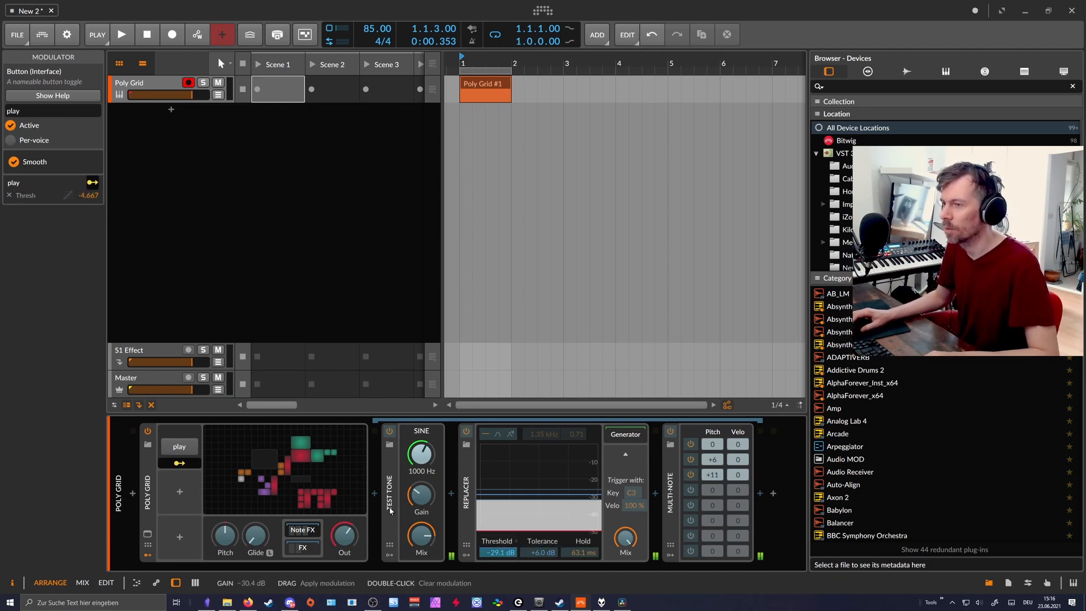
pyautogui.moveTo(498, 552); pyautogui.dragTo(497, 568)
pyautogui.click(185, 450)
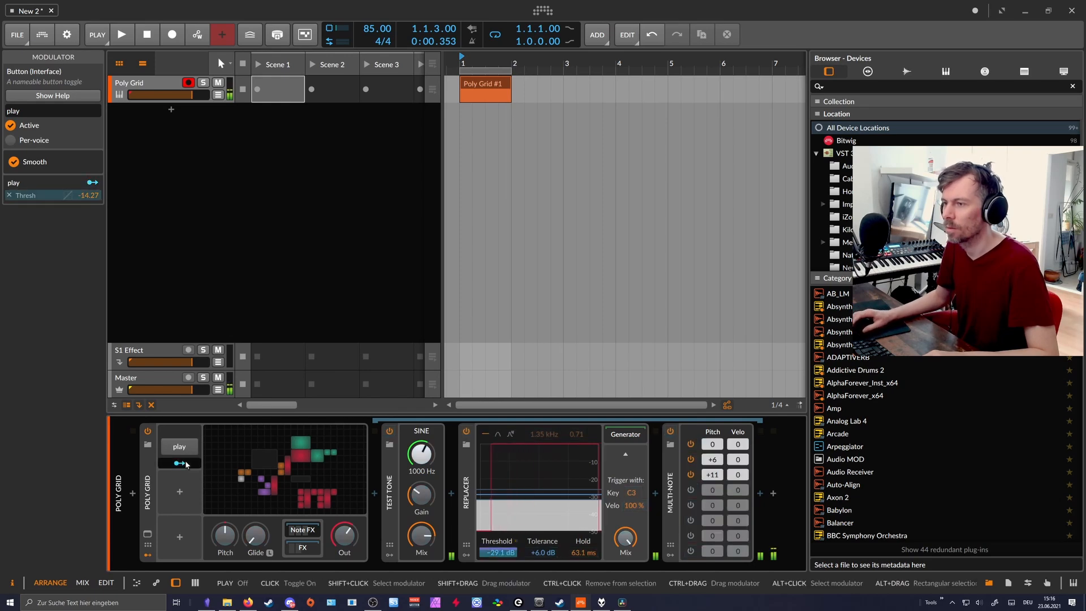
pyautogui.click(186, 450)
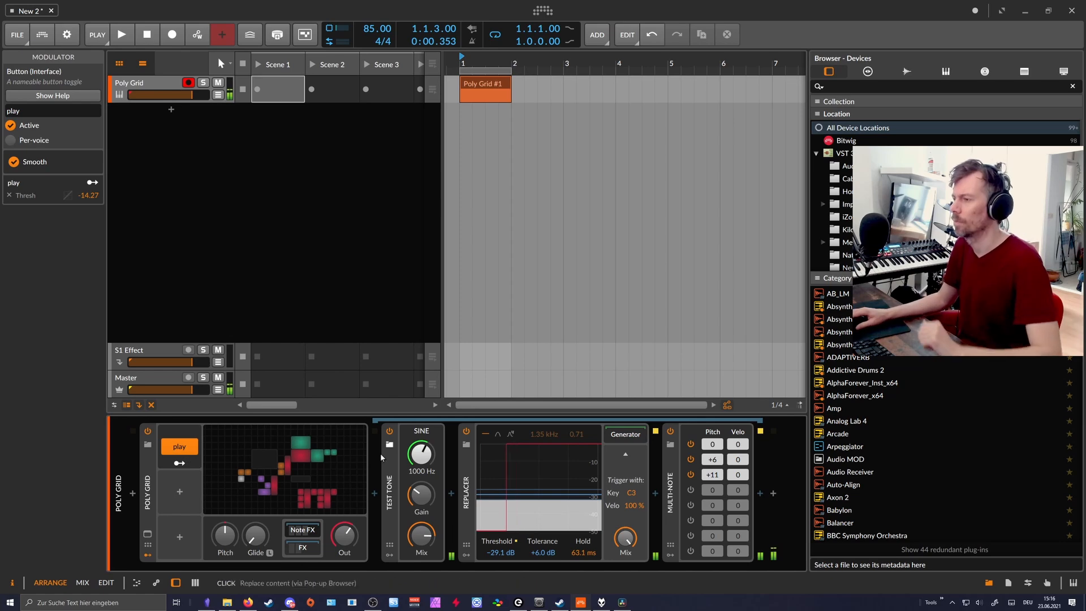
# Collapse the Note FX chain and delete the Poly Grid #1 clip from the arrangement
pyautogui.click(303, 530)
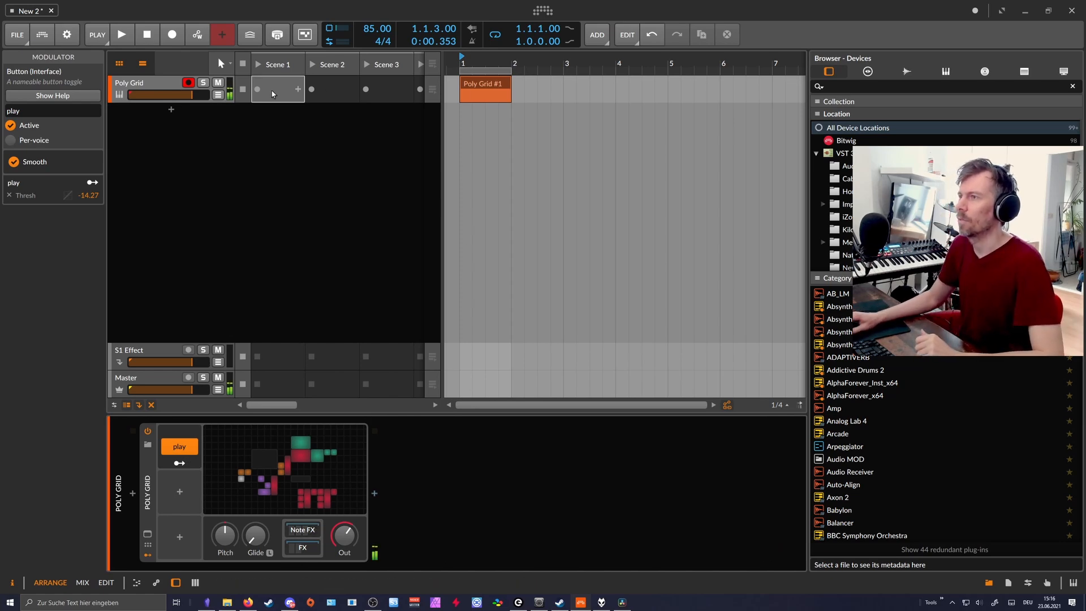
pyautogui.click(478, 89)
pyautogui.press('Delete')
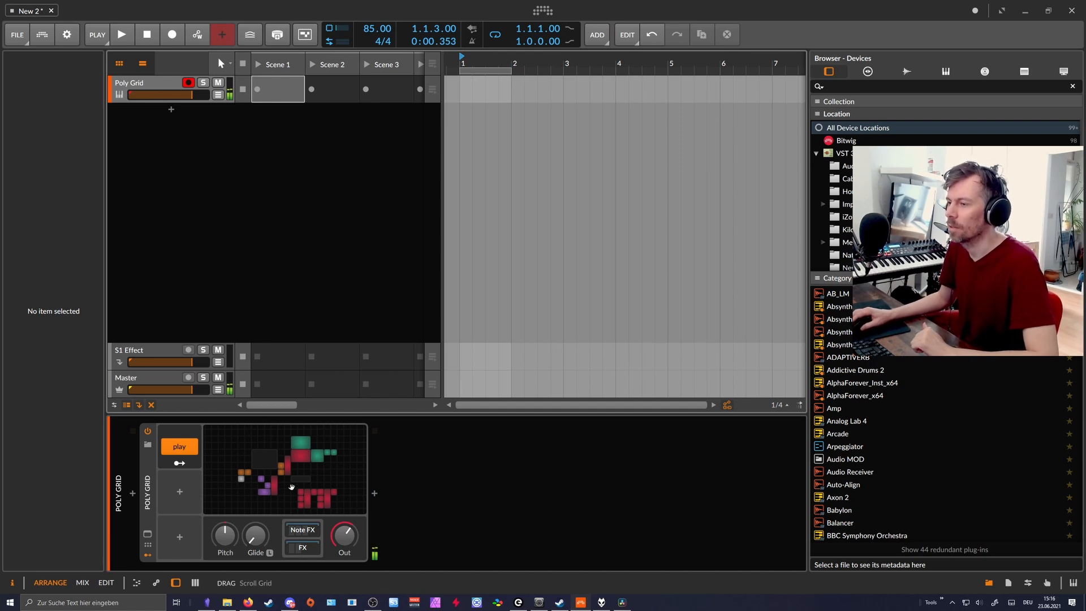
# Open the Poly Grid's grid editor and hide the device chain to give the patch more room
pyautogui.click(317, 489)
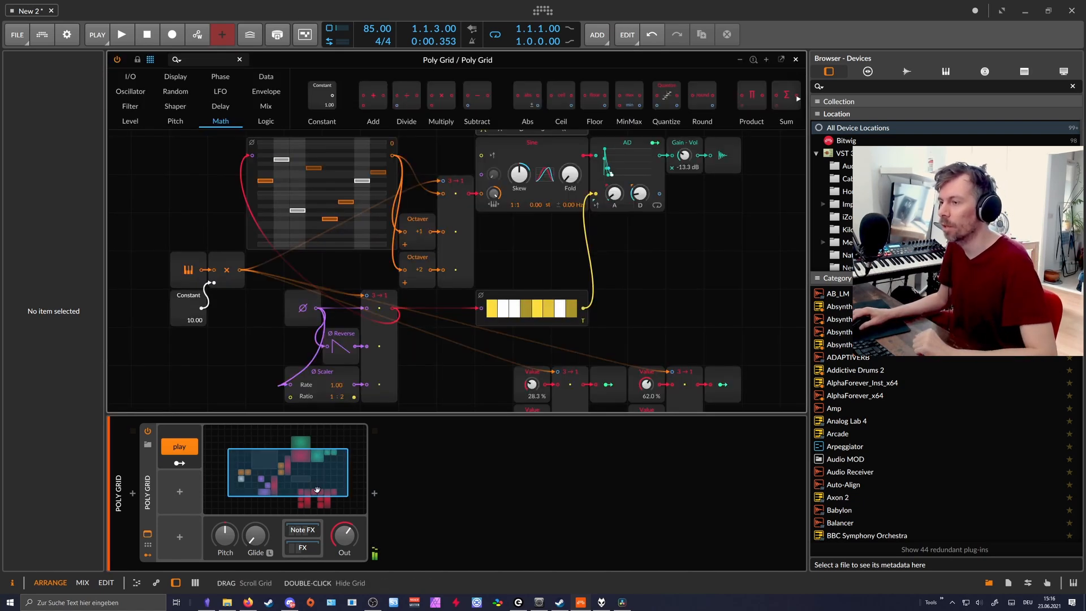
pyautogui.click(176, 583)
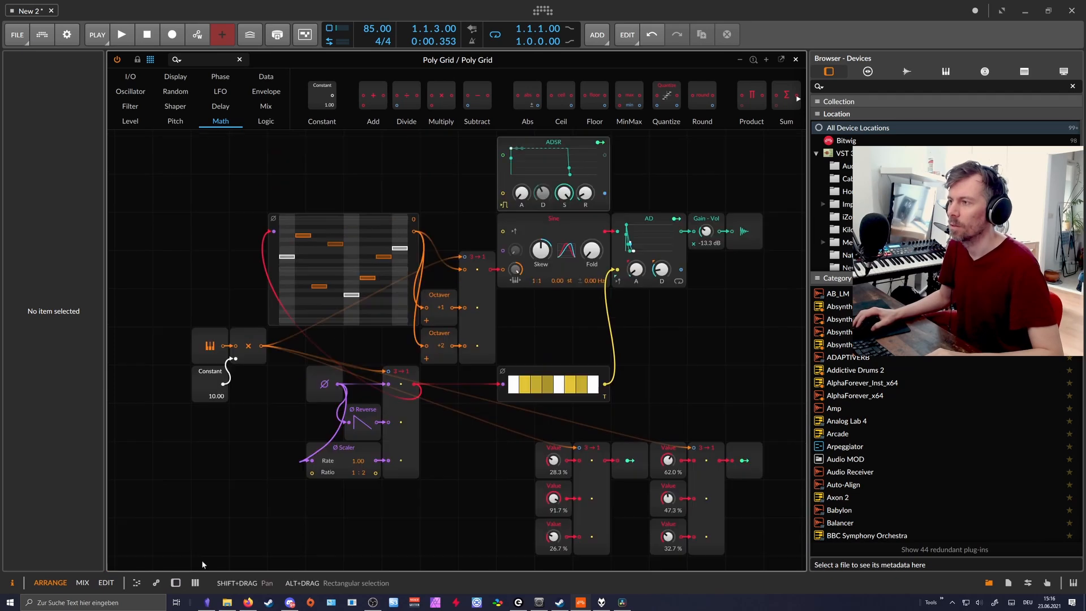
pyautogui.moveTo(355, 345)
pyautogui.mouseDown()
pyautogui.moveTo(310, 329)
pyautogui.moveTo(342, 342)
pyautogui.mouseUp()
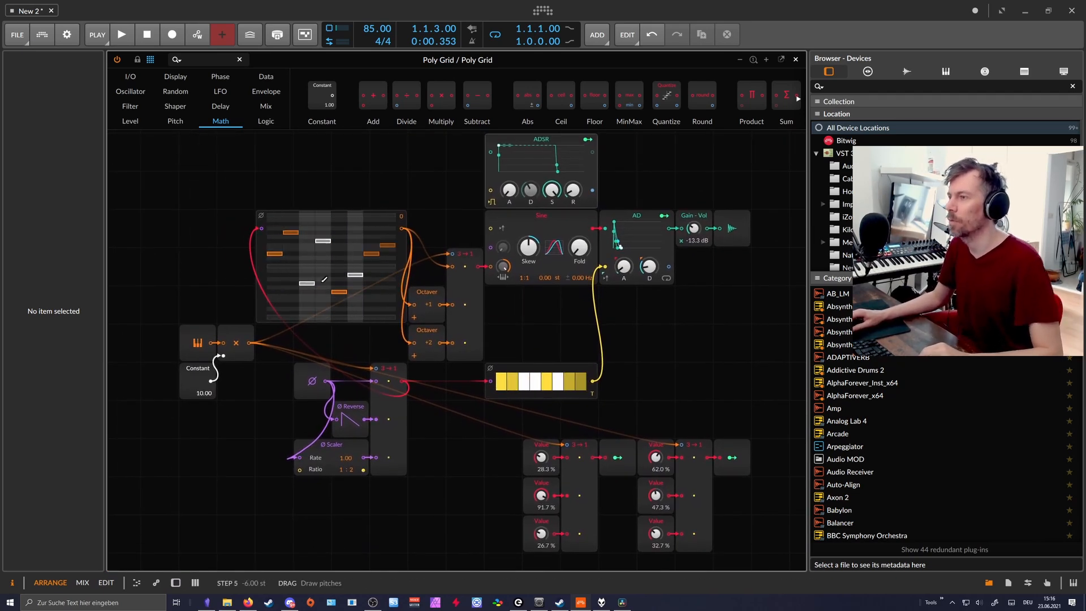
# Move the Pitches module further left, widen it back to the Octaver modules and set its step count to 16
pyautogui.moveTo(275, 282); pyautogui.dragTo(200, 283)
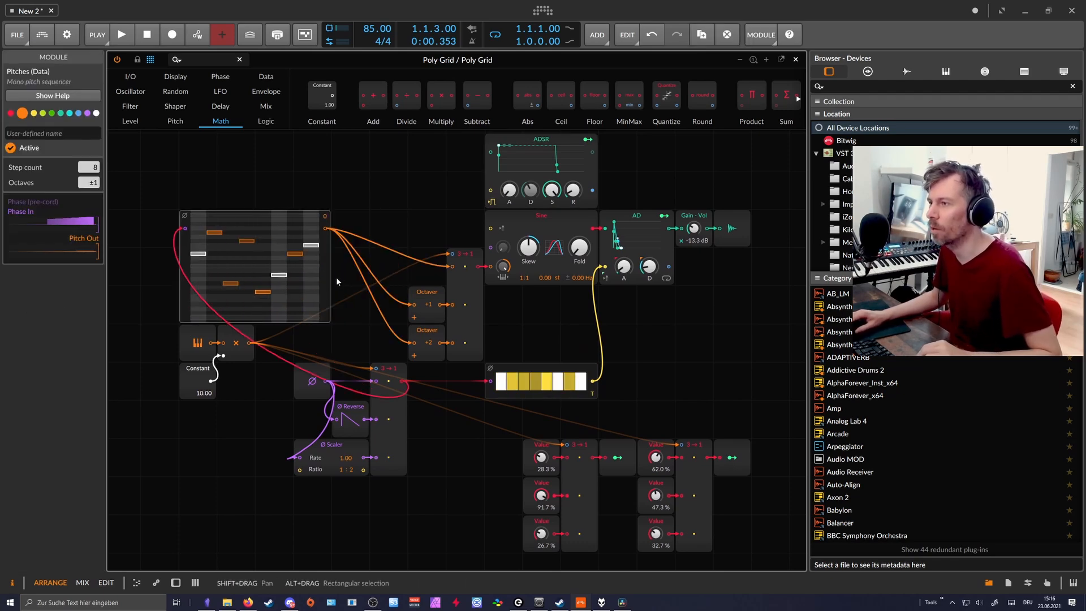
pyautogui.moveTo(330, 280); pyautogui.dragTo(406, 279)
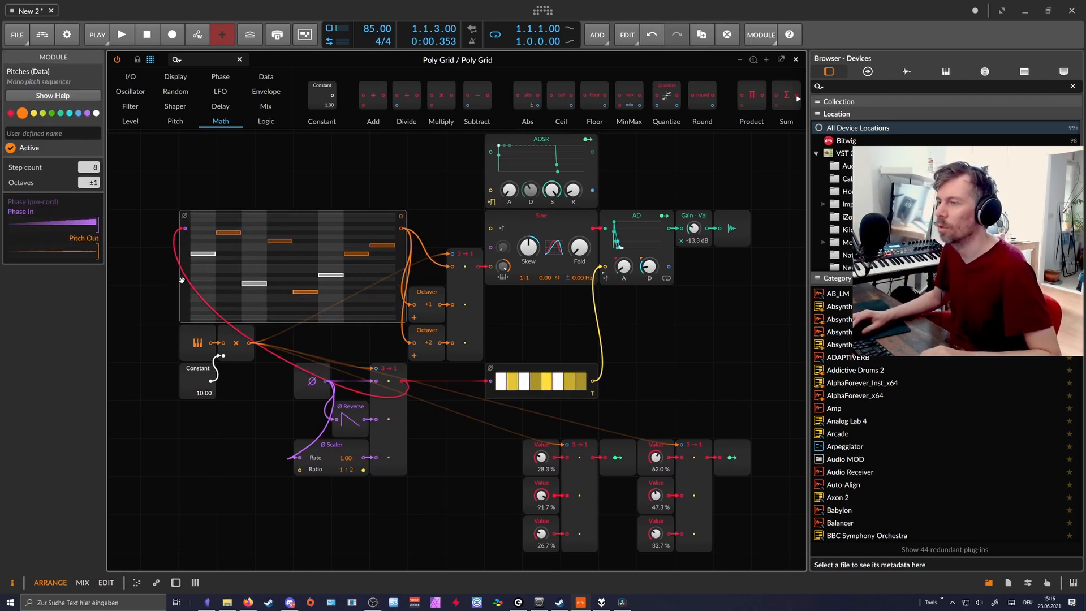
pyautogui.moveTo(91, 169); pyautogui.dragTo(91, 153)
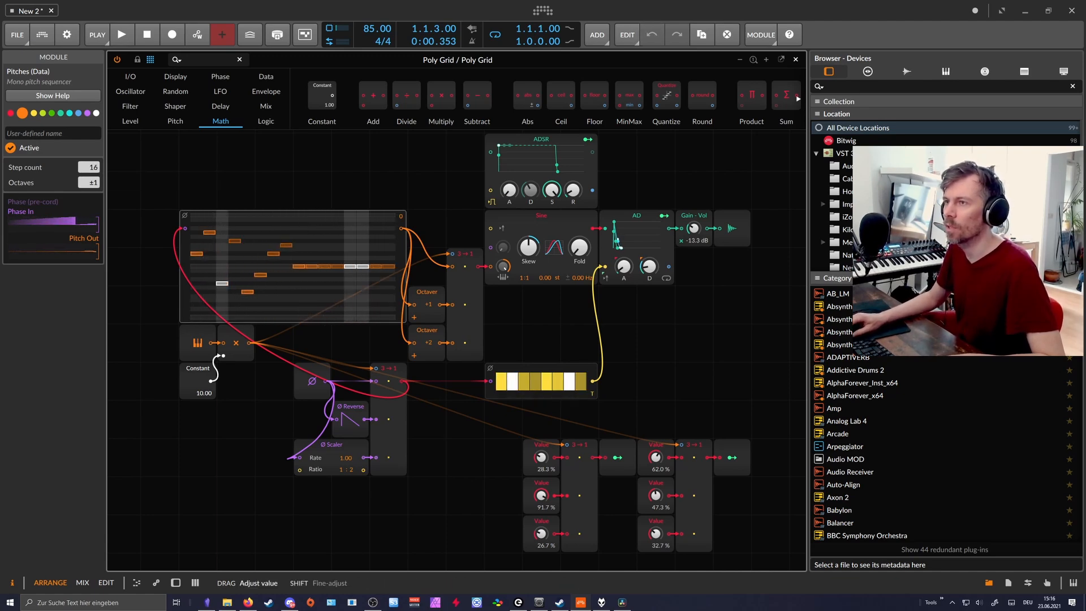
# Draw new pitches on steps 10, 12, 13, 14, 15 and 16 of the sequencer, with step 15 at 10 st and step 16 at 8 st
pyautogui.click(316, 253)
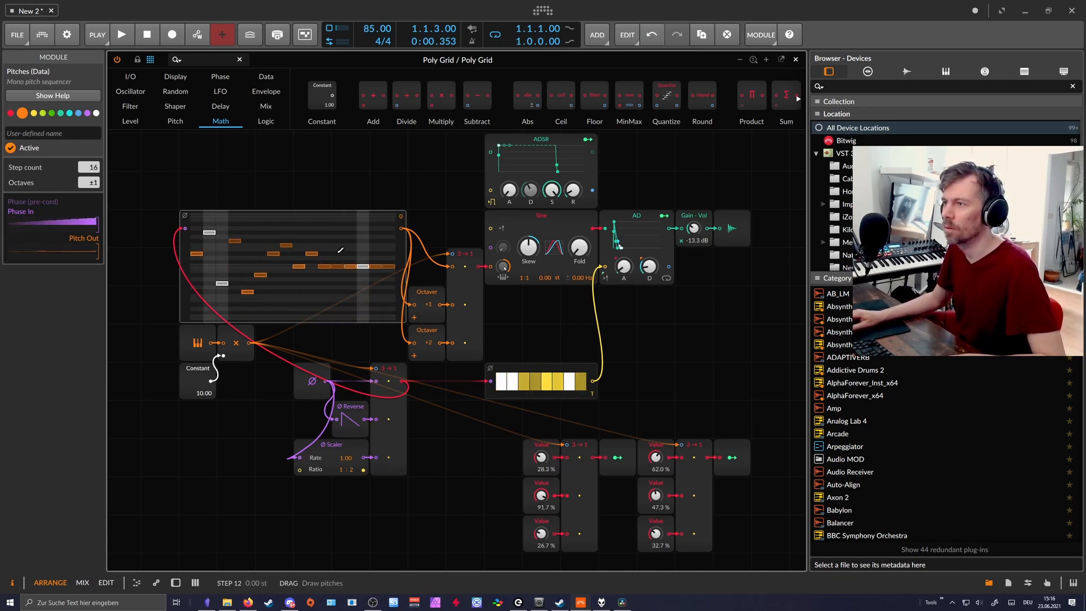
pyautogui.click(339, 233)
pyautogui.click(351, 275)
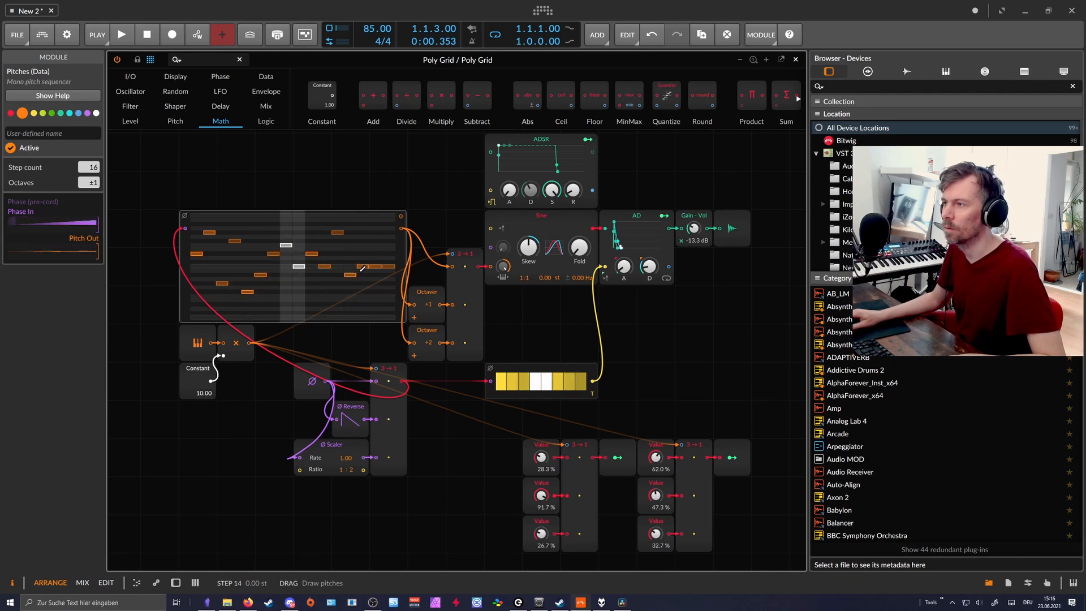
pyautogui.click(364, 241)
pyautogui.click(378, 224)
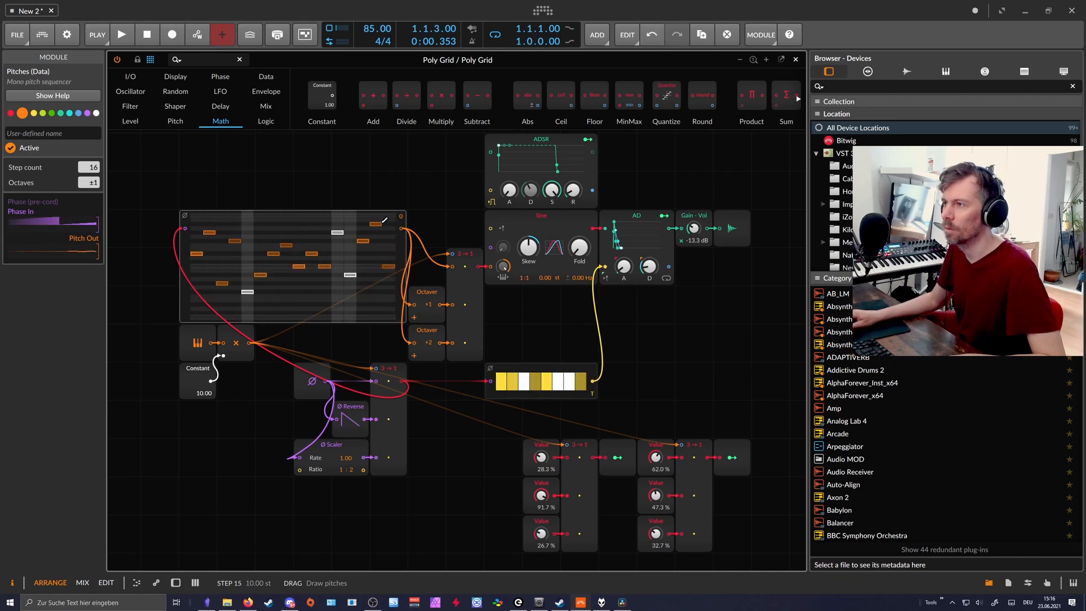
pyautogui.click(389, 232)
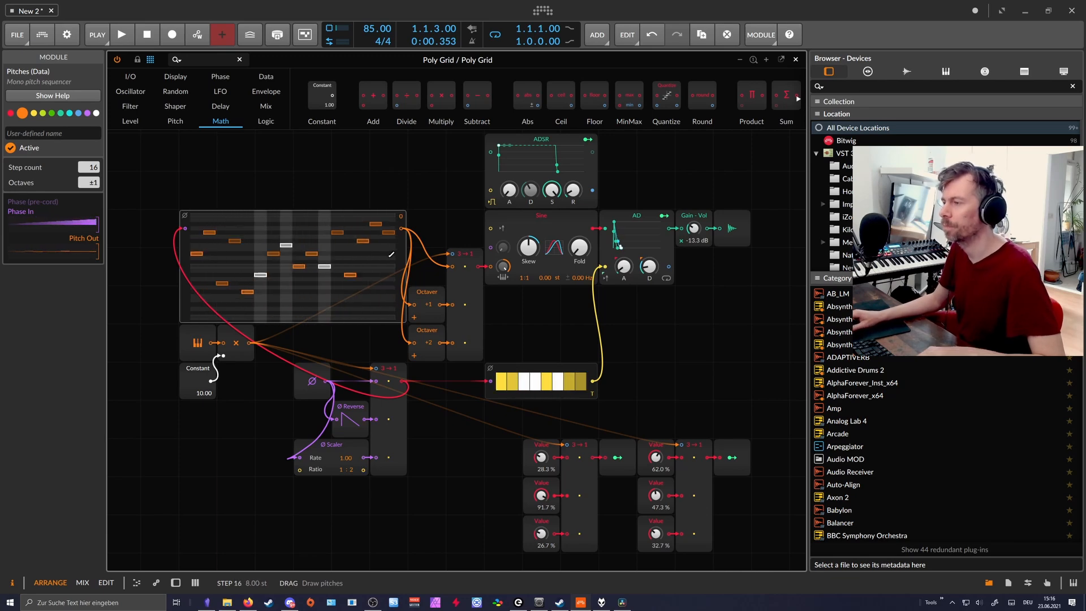
# Move the Pitches module away from the Octaver modules and place a Pitch Quantize module directly beside its pitch output
pyautogui.moveTo(189, 261)
pyautogui.mouseDown()
pyautogui.moveTo(378, 281)
pyautogui.moveTo(188, 282)
pyautogui.mouseUp()
pyautogui.click(256, 214)
pyautogui.click(204, 60)
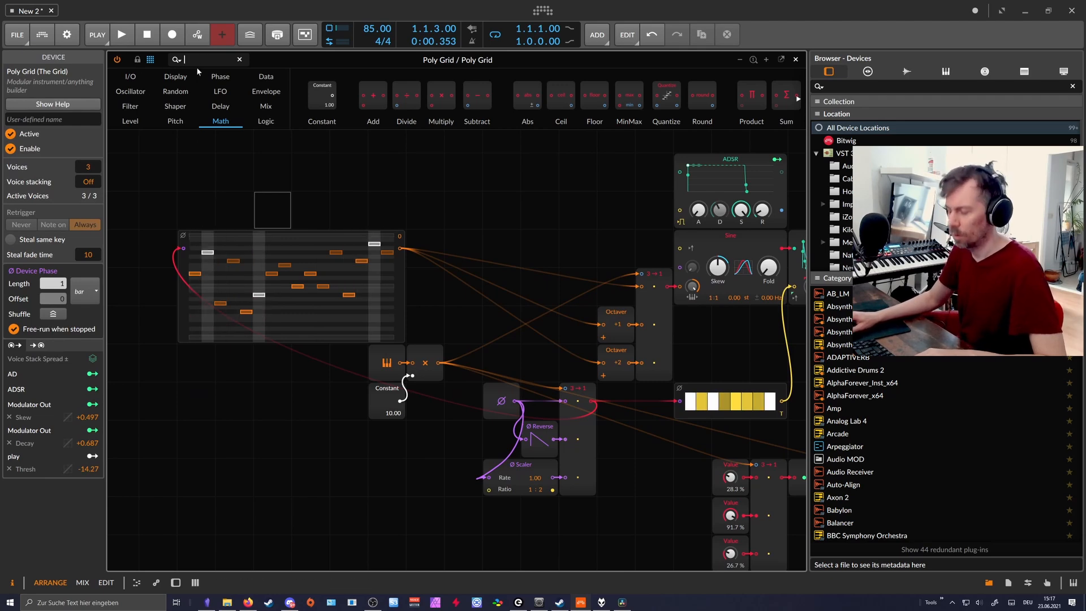
pyautogui.write('quan')
pyautogui.moveTo(323, 101); pyautogui.dragTo(444, 248)
# Enable C#, D#, F, F#, G# and A# in Pitch Quantize and insert the module between Pitches and the first pitch Merge input
pyautogui.click(425, 258)
pyautogui.click(475, 258)
pyautogui.click(488, 258)
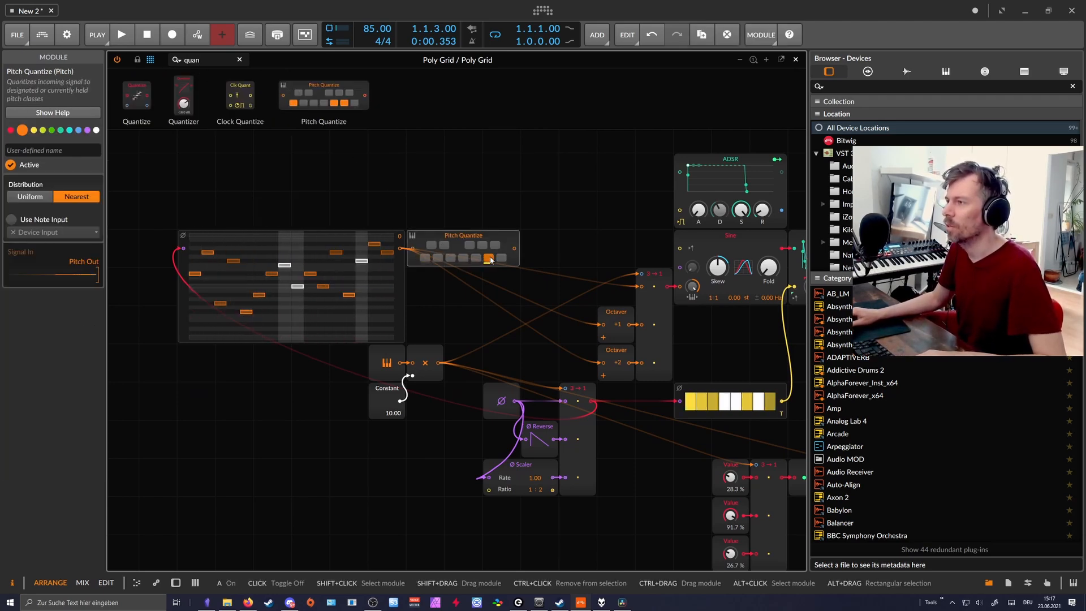
pyautogui.click(495, 246)
pyautogui.click(482, 246)
pyautogui.click(469, 245)
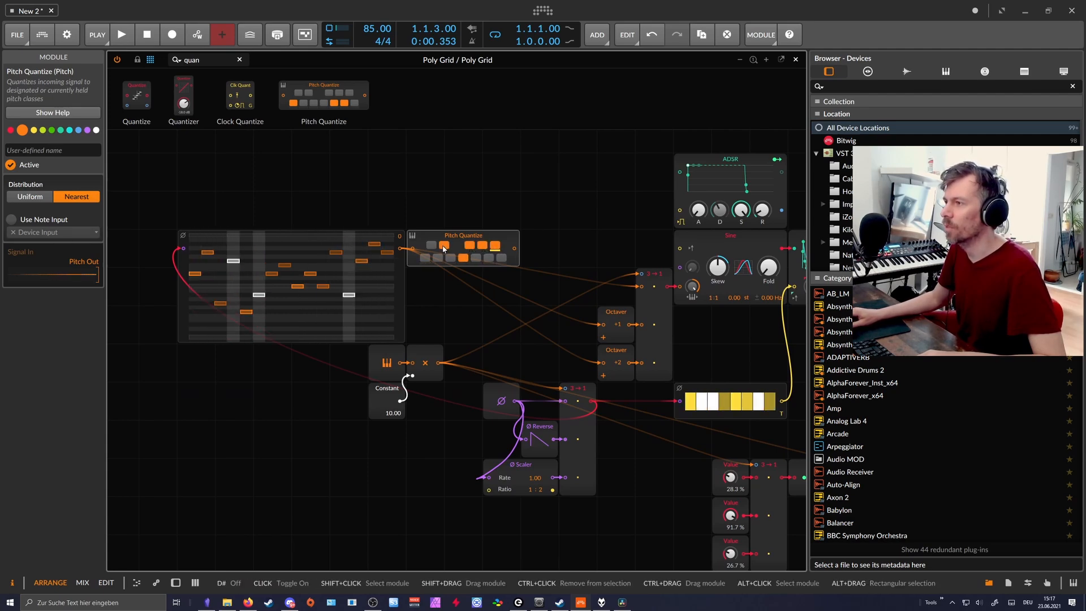
pyautogui.click(463, 258)
pyautogui.moveTo(456, 251); pyautogui.dragTo(638, 287)
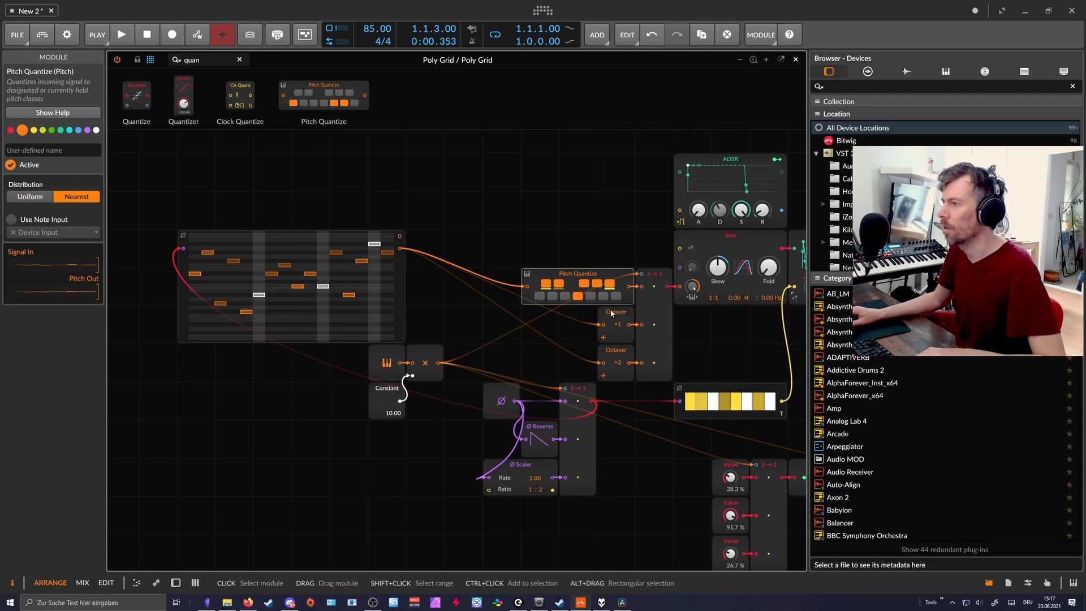
# Move the +1 Octaver back, insert a Pitch Quantize with D#, F and A# behind it, and limit the first Pitch Quantize to D# and A#
pyautogui.scroll(-2, 628, 296)
pyautogui.moveTo(620, 280); pyautogui.dragTo(504, 280)
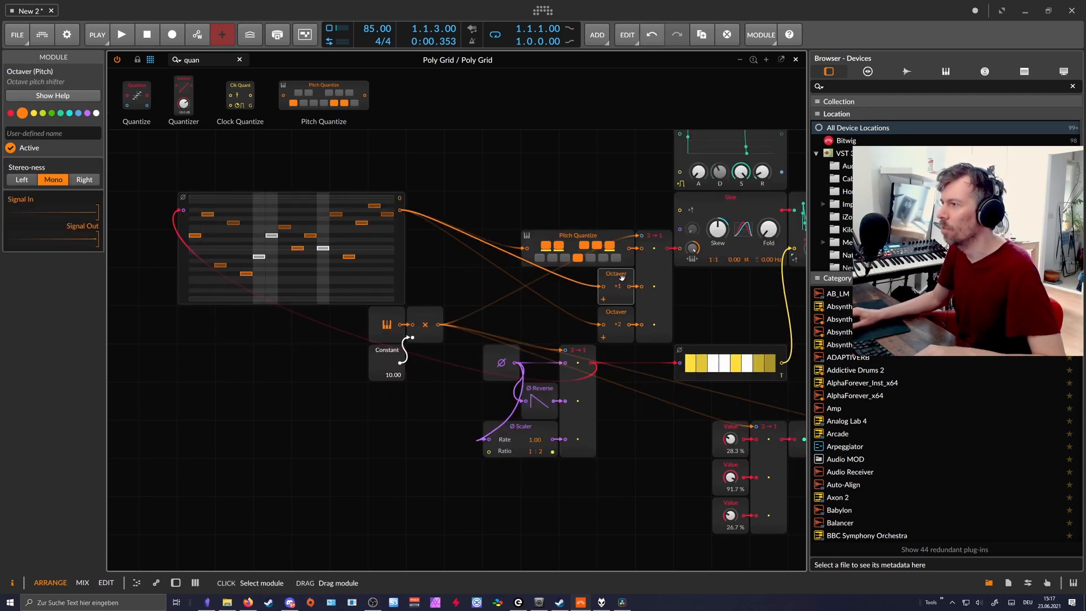
pyautogui.moveTo(342, 115); pyautogui.dragTo(583, 297)
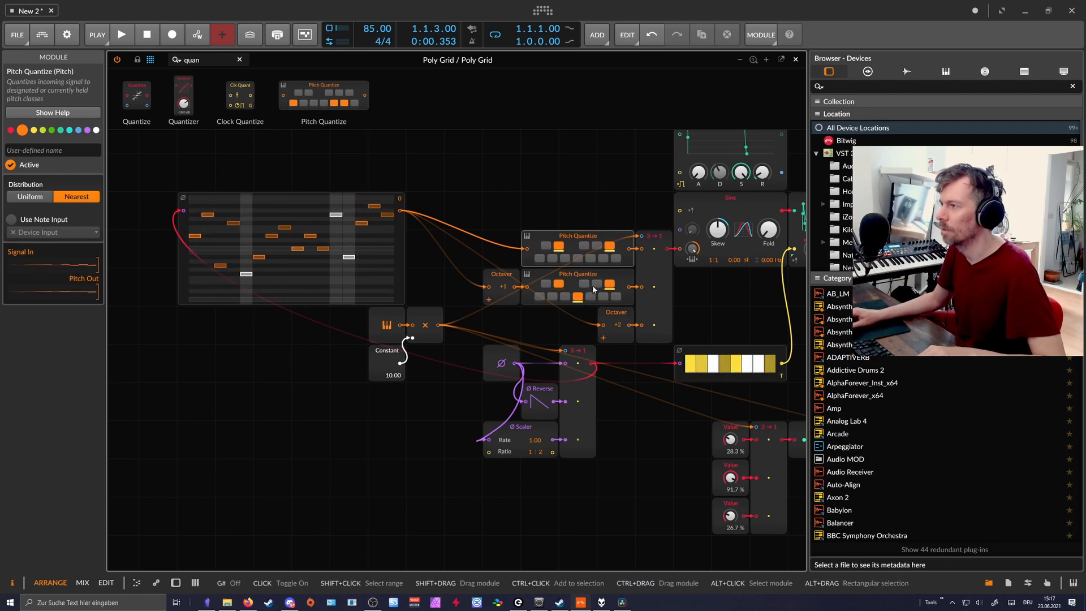
# Move the +2 Octaver back, insert a Pitch Quantize with C#, F#, G# and B behind it, and redraw the Pitches module's steps
pyautogui.click(619, 318)
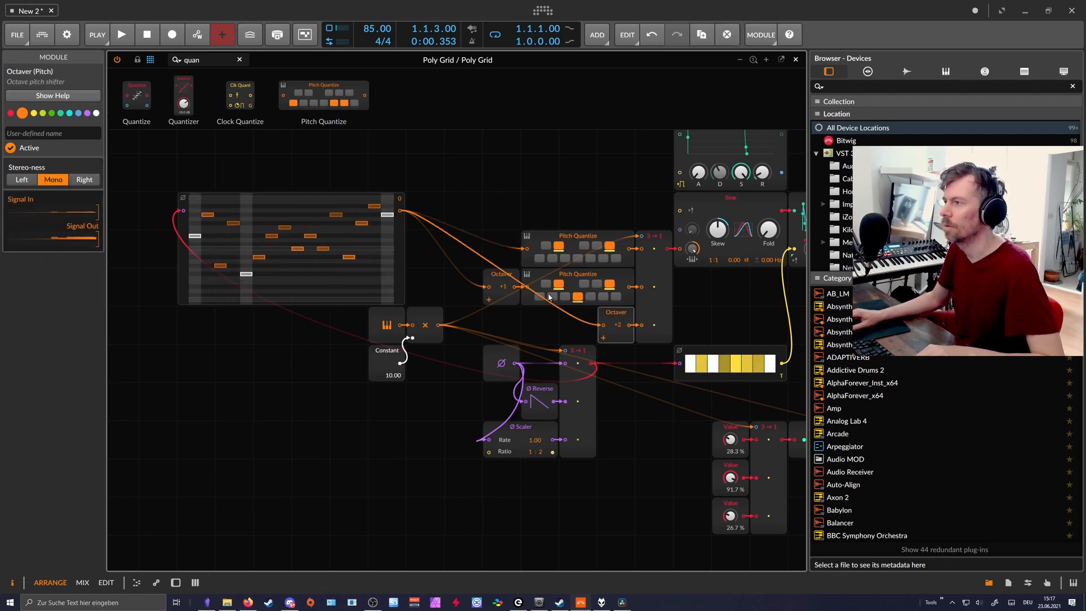
pyautogui.moveTo(617, 314)
pyautogui.mouseDown()
pyautogui.moveTo(502, 314)
pyautogui.moveTo(516, 327)
pyautogui.mouseUp()
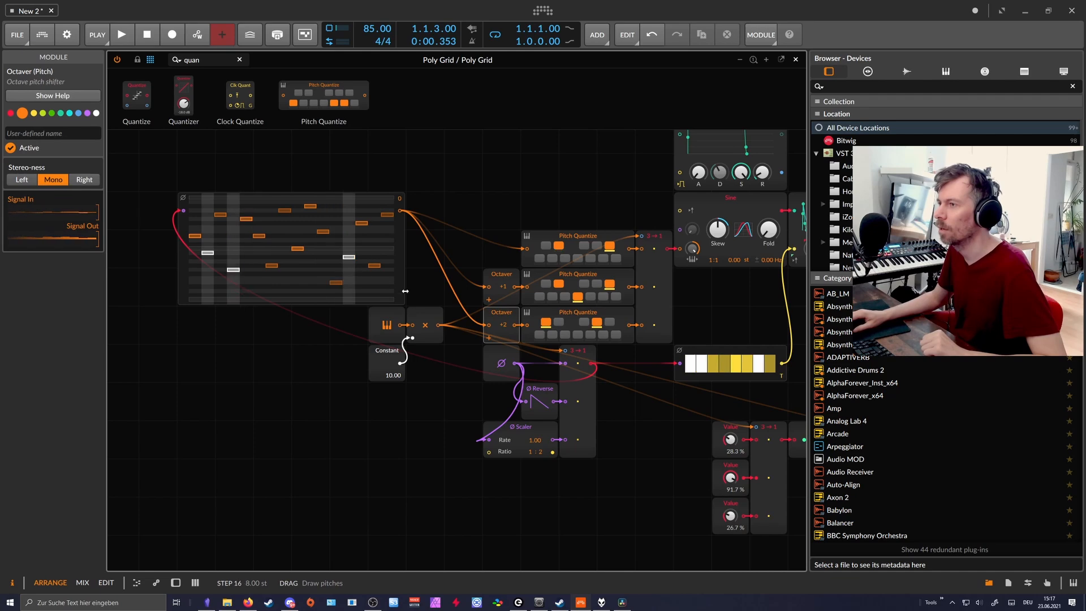
pyautogui.moveTo(715, 294); pyautogui.dragTo(606, 277)
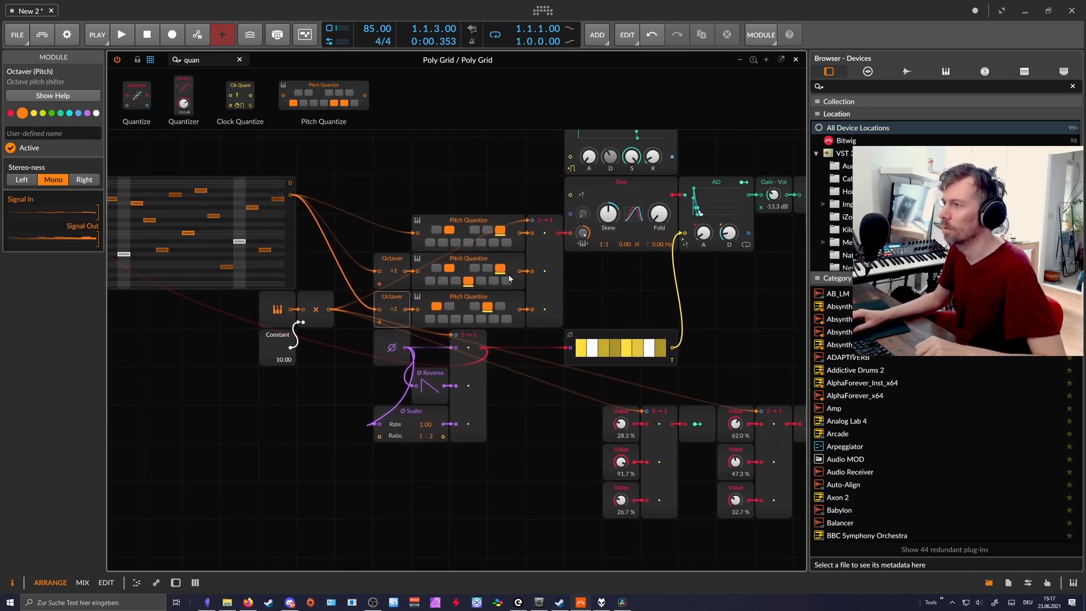
pyautogui.click(474, 306)
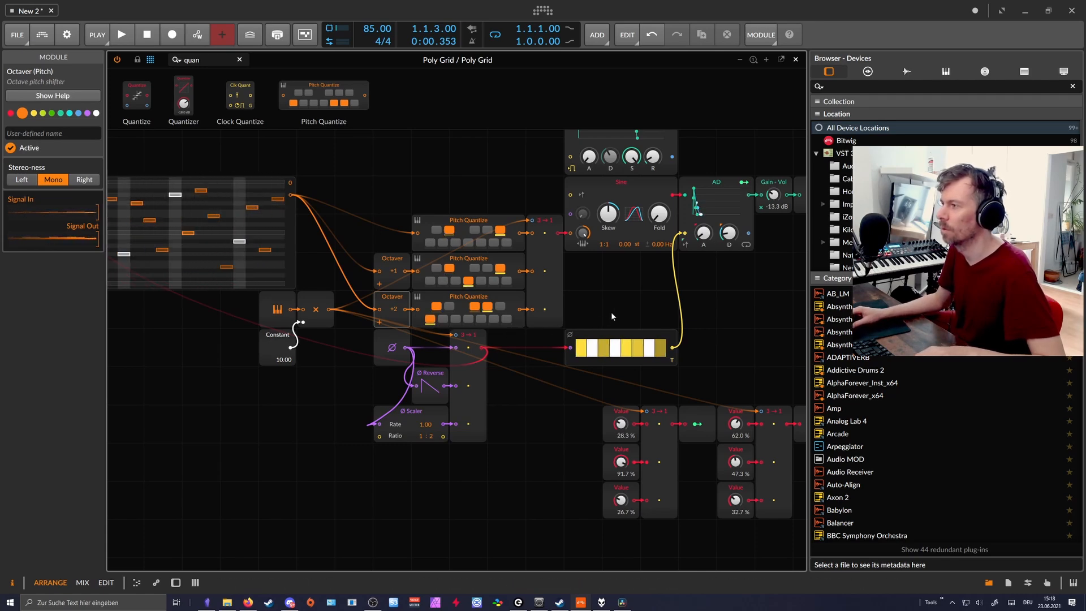
pyautogui.moveTo(632, 305); pyautogui.dragTo(609, 294)
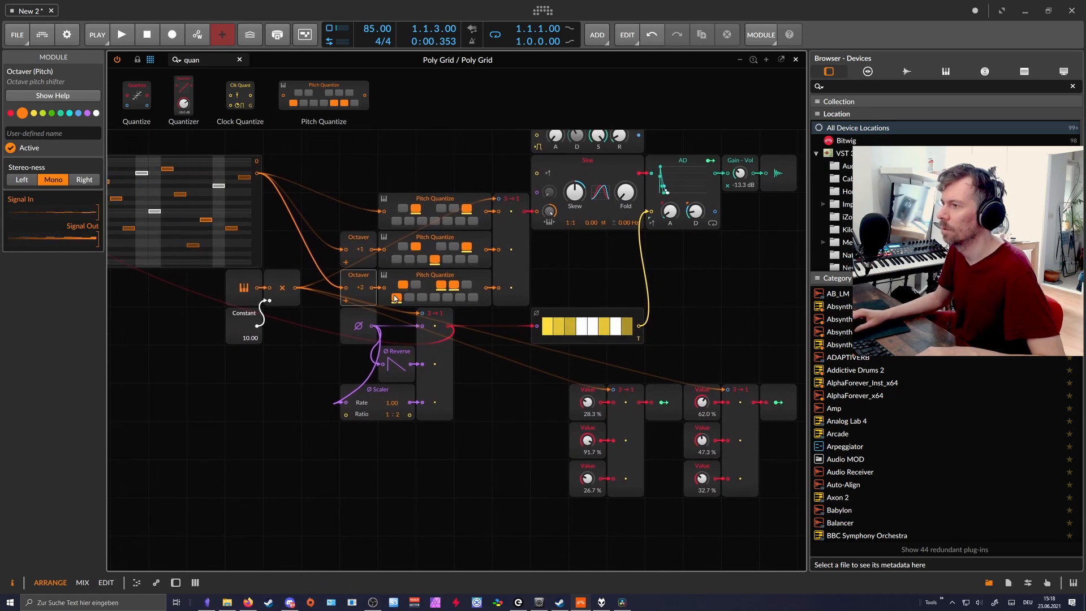
# Set the Value modules of the first modulation Merge to 45.0, 42.7 and 32.7 % and of the second to 46.3, 33.3 and 29.3 %
pyautogui.click(594, 257)
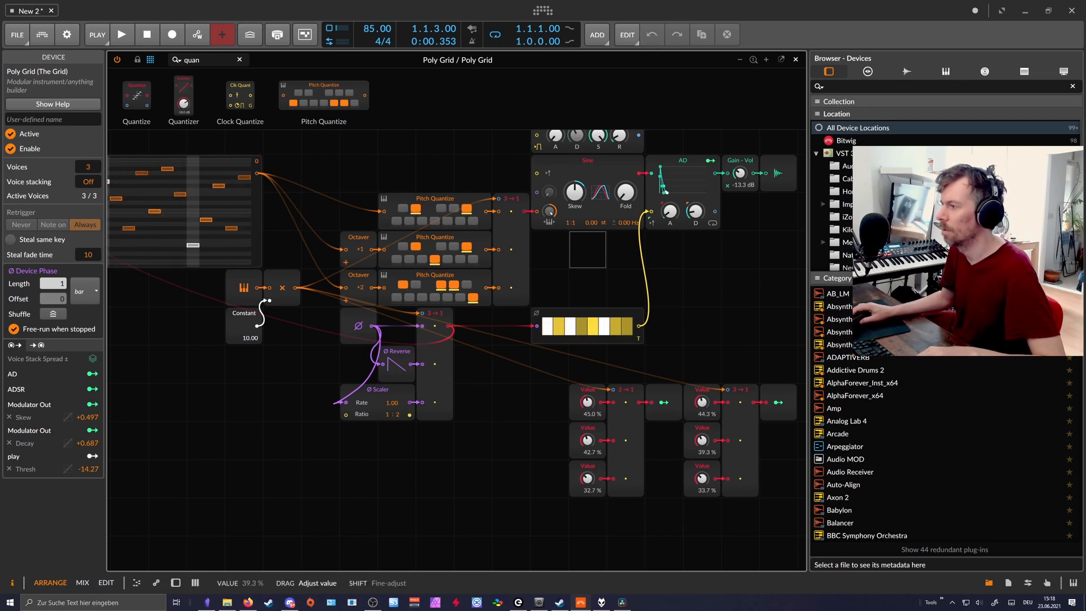
pyautogui.moveTo(702, 402); pyautogui.dragTo(702, 400)
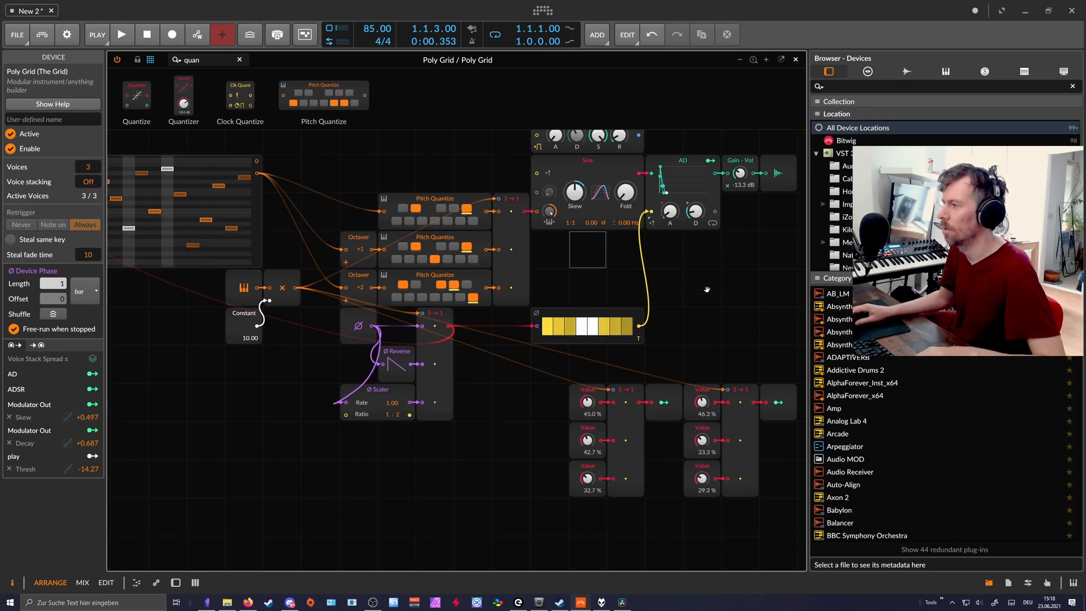
# Show the device chain again alongside the grid editor so the Poly Grid device is accessible
pyautogui.moveTo(706, 289); pyautogui.dragTo(551, 346)
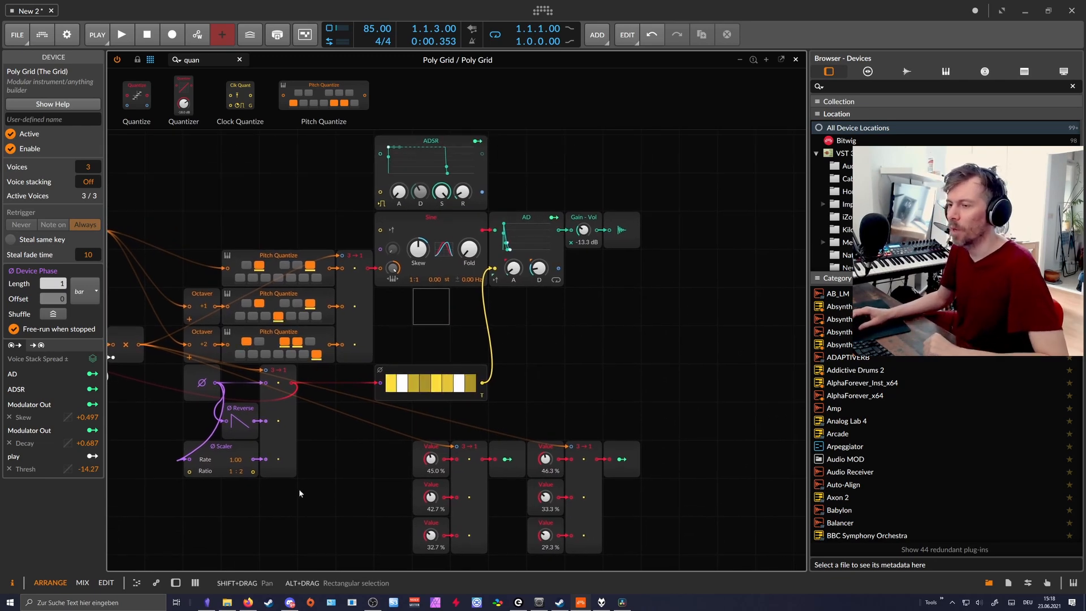
pyautogui.moveTo(322, 466); pyautogui.dragTo(535, 454)
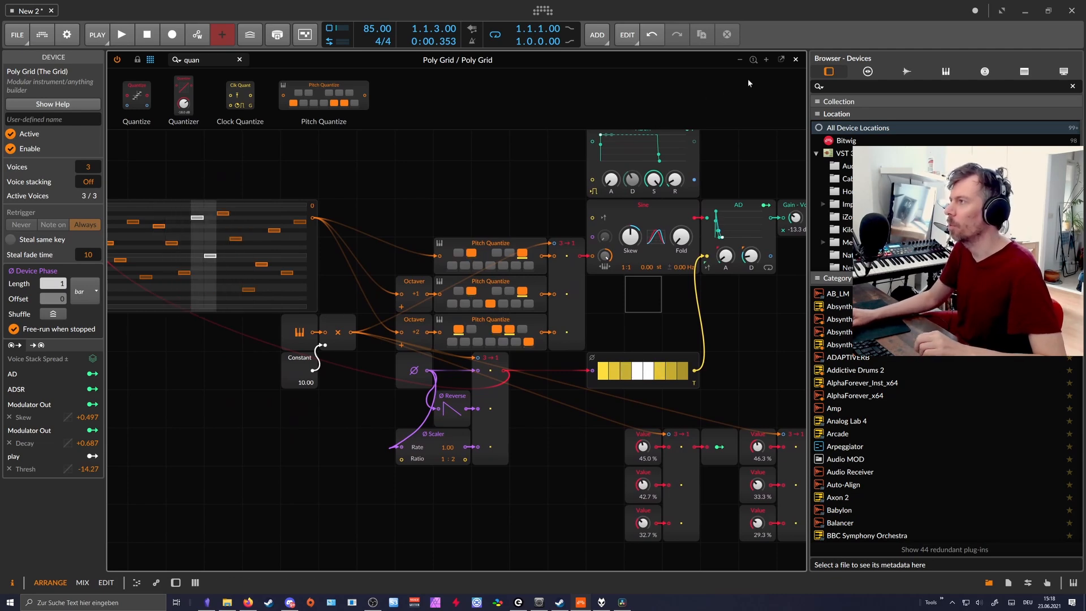
pyautogui.moveTo(445, 183); pyautogui.dragTo(525, 173)
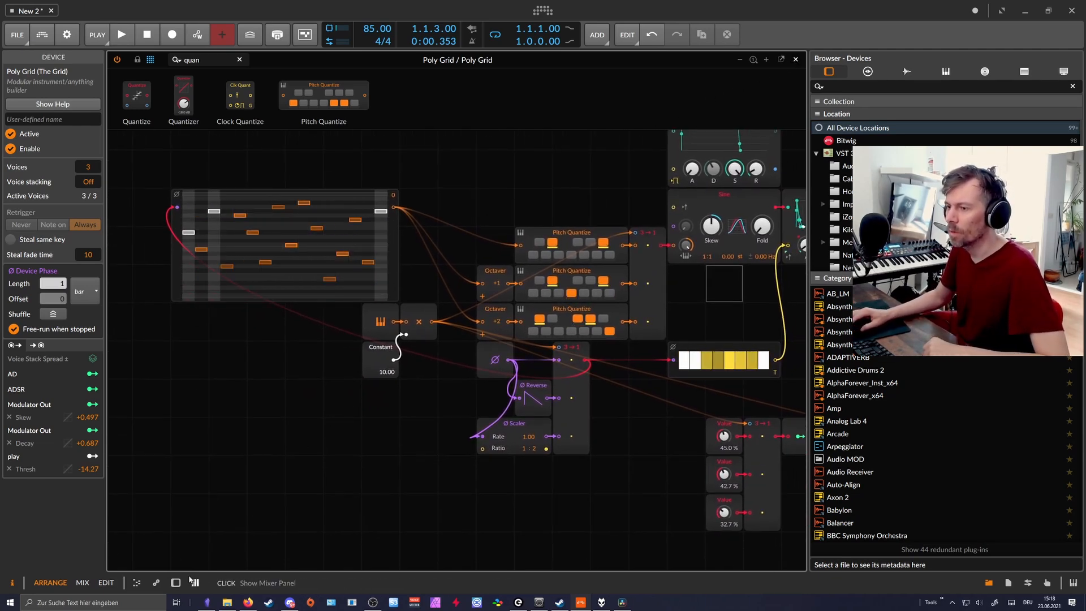
pyautogui.press('d')
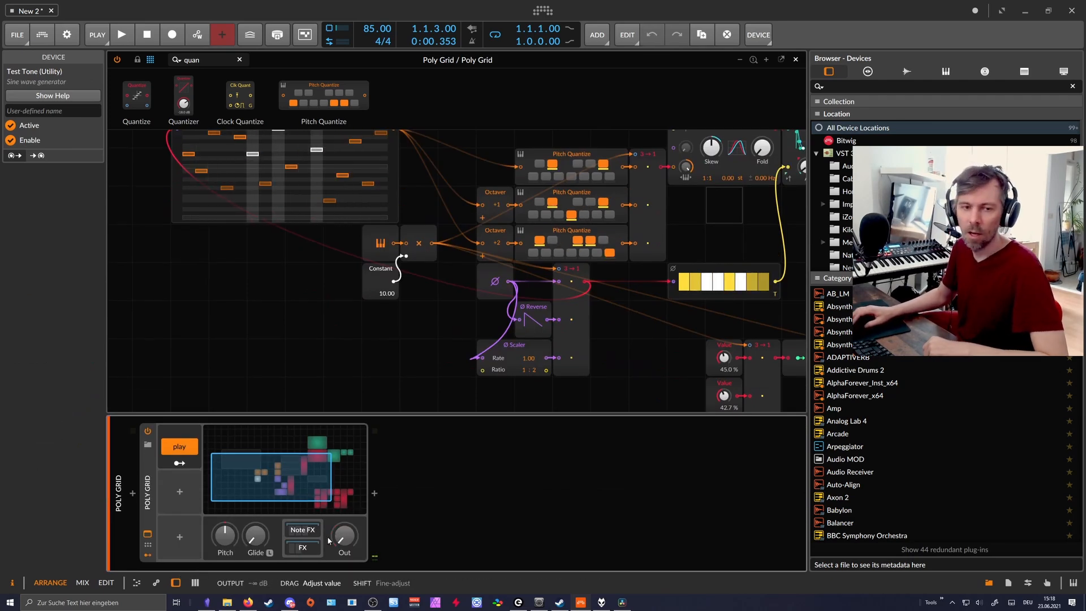